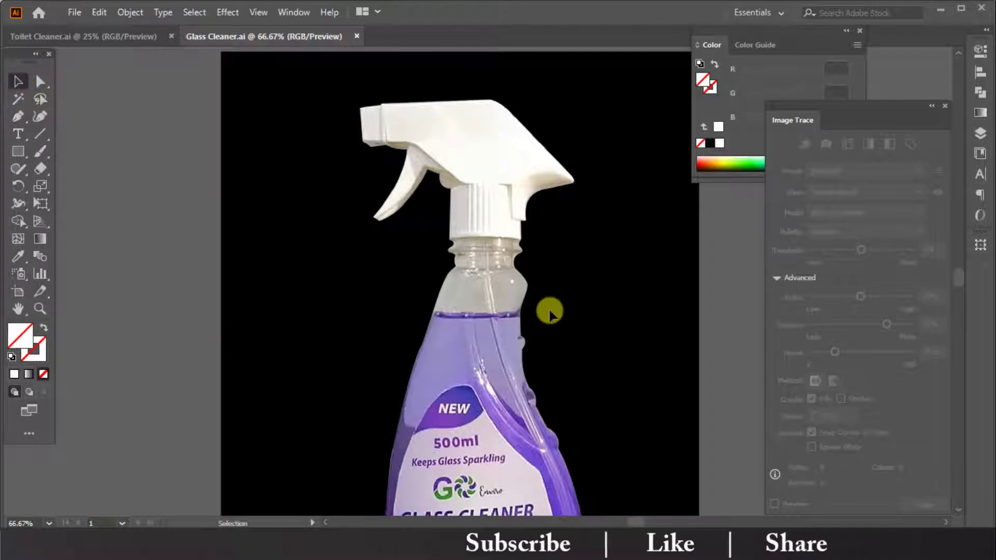
- Start a Pen tool path at the nozzle's upper front corner and trace the spray head's top edge to the rear shoulder
key(ctrl+minus)
key(p)
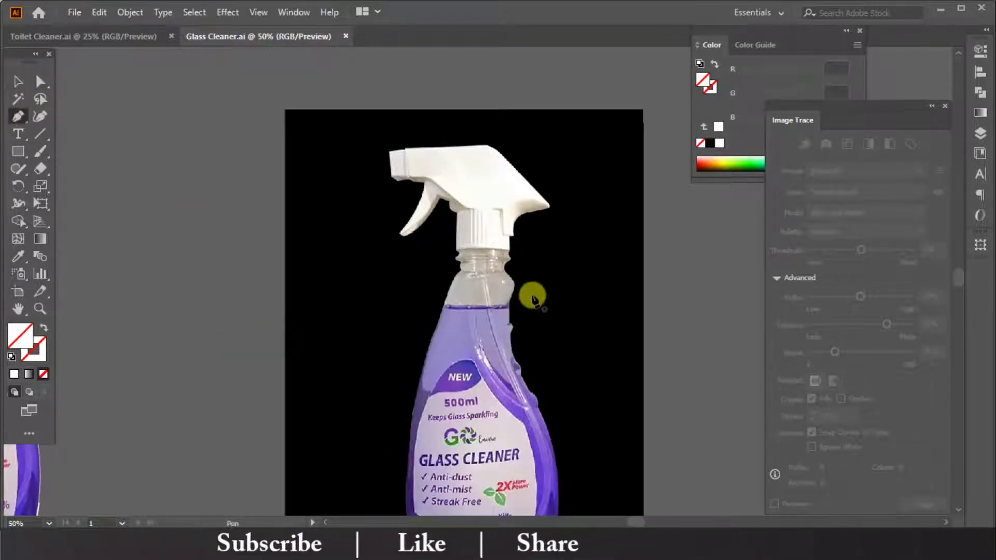
key(ctrl+plus)
key(ctrl+plus)
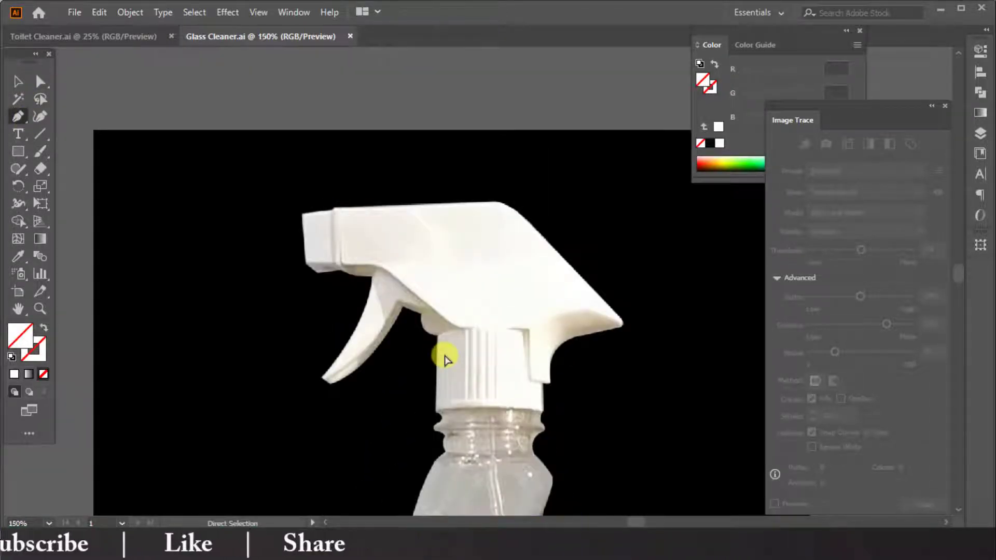
key(ctrl+plus)
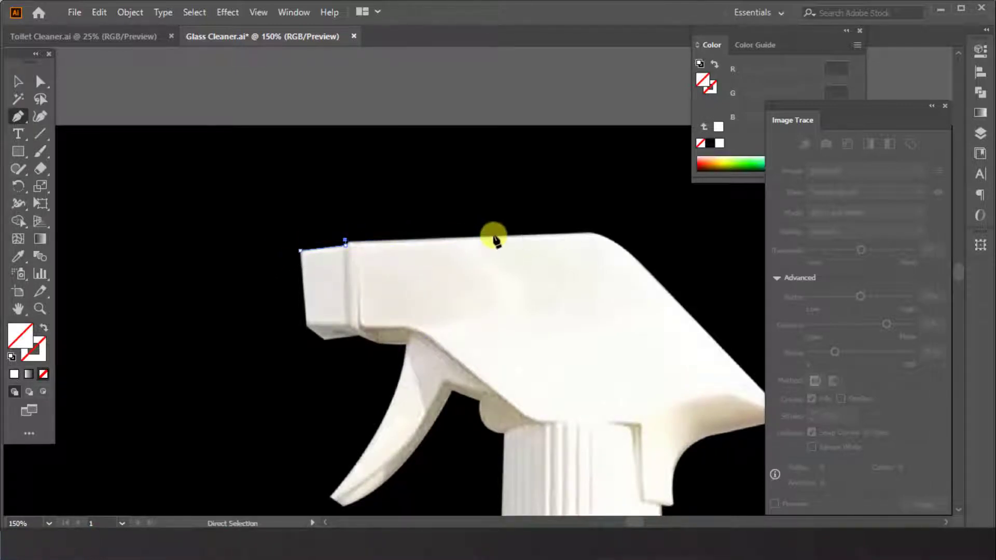
key(ctrl+plus)
key(ctrl+plus)
scroll(435, 310, left, 3)
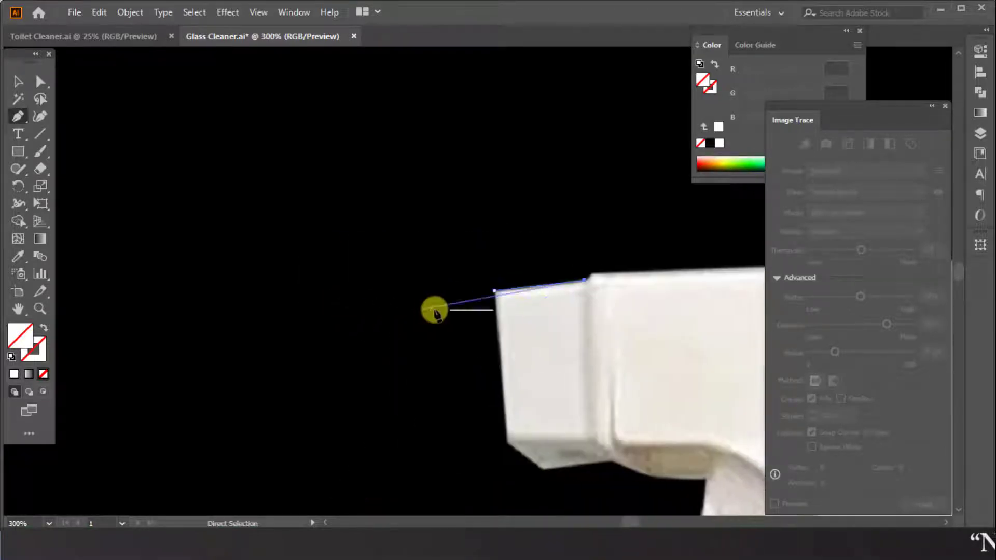
scroll(459, 303, down, 4)
scroll(497, 259, right, 4)
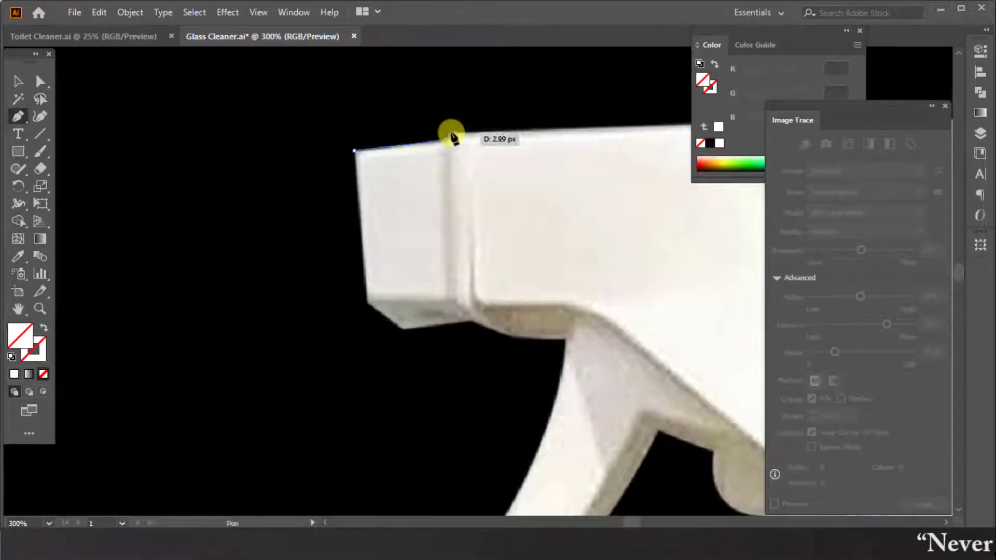
scroll(465, 135, right, 5)
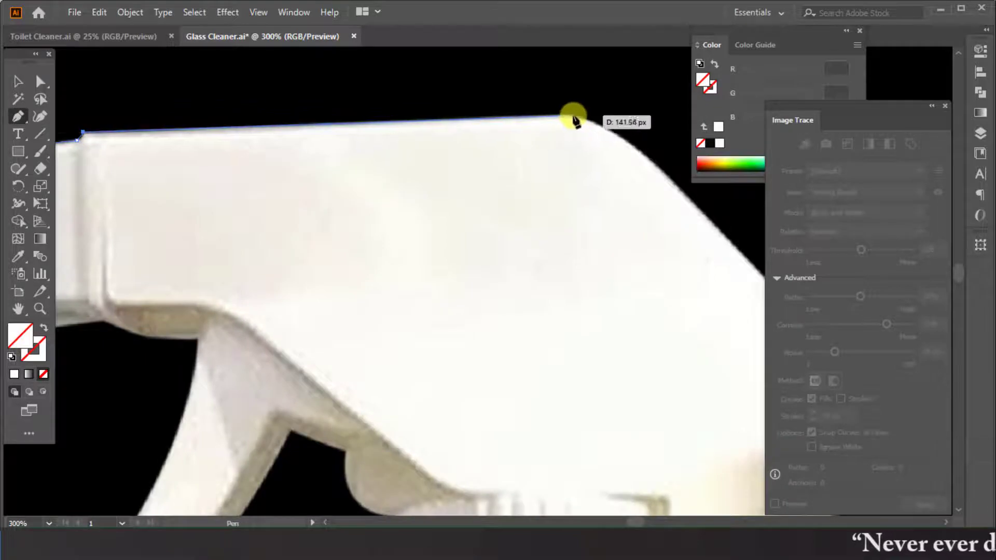
- Trace the rounded rear shoulder of the spray head with a short curved segment ending at the sloping back edge
key(ctrl+minus)
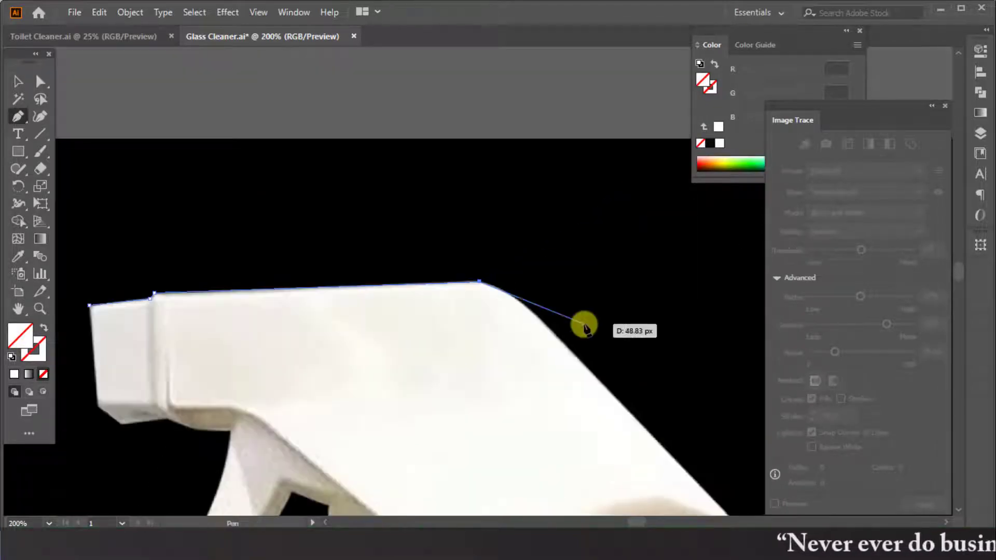
drag(585, 325, 479, 242)
key(ctrl+z)
key(ctrl+z)
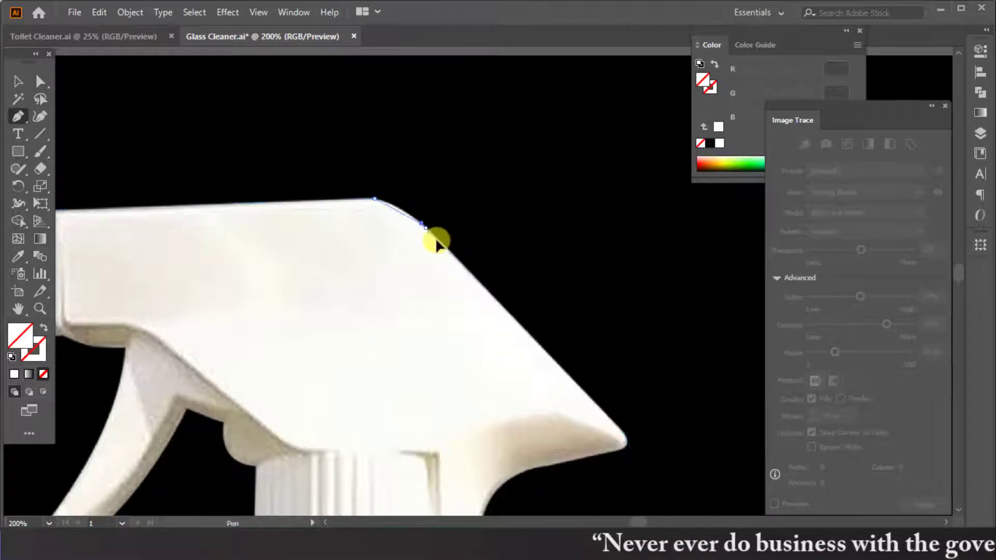
click(426, 228)
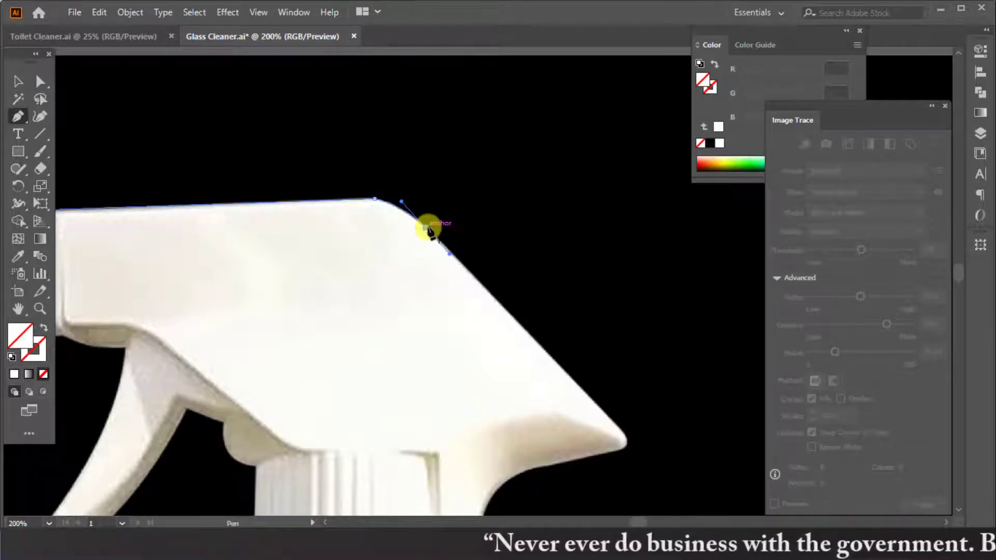
- Trace down the sloping back edge, around the rounded rear tip and onto the underside of the spray head
mouse_move(501, 303)
mouse_down()
mouse_move(623, 434)
mouse_move(640, 439)
mouse_move(445, 349)
mouse_move(369, 358)
mouse_move(211, 411)
mouse_move(222, 400)
mouse_up()
key(ctrl+plus)
key(ctrl+plus)
scroll(223, 400, down, 3)
scroll(223, 401, left, 5)
drag(438, 299, 358, 310)
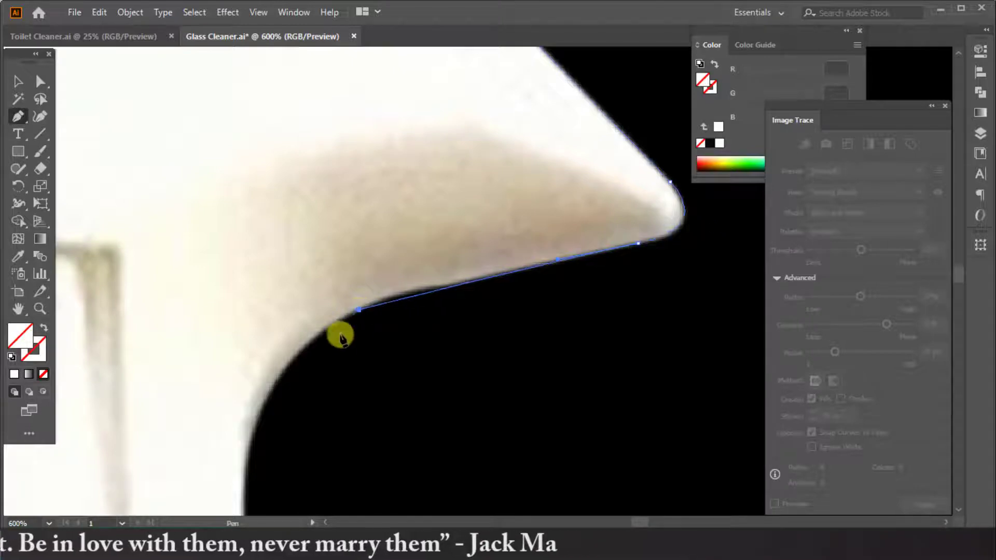
scroll(340, 326, down, 3)
drag(242, 456, 281, 506)
drag(250, 318, 254, 322)
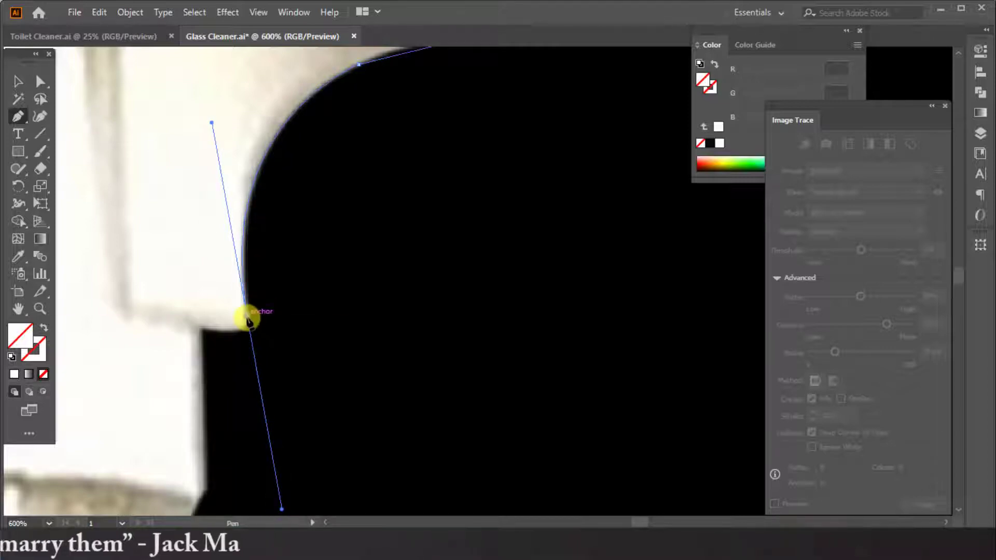
scroll(251, 334, right, 1)
scroll(251, 335, up, 5)
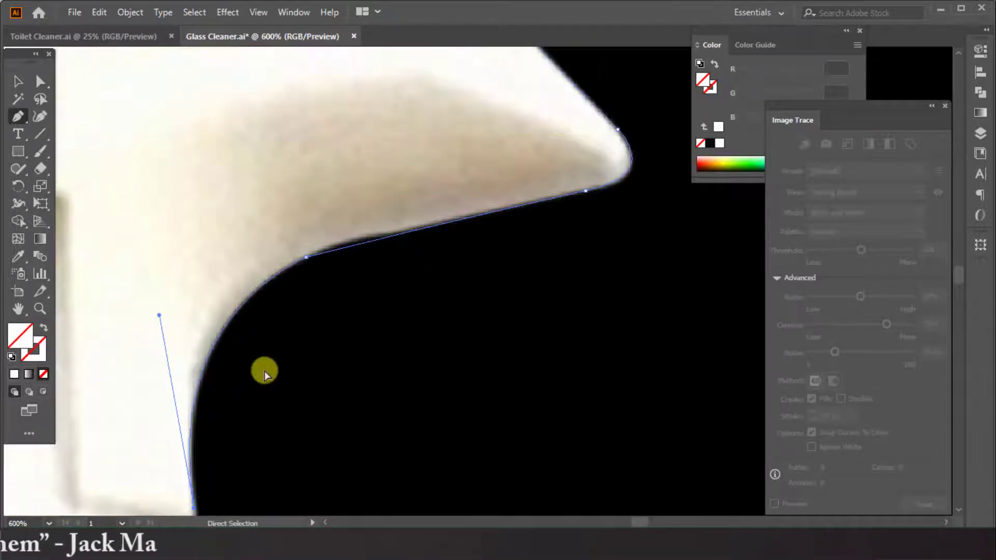
key(ctrl+z)
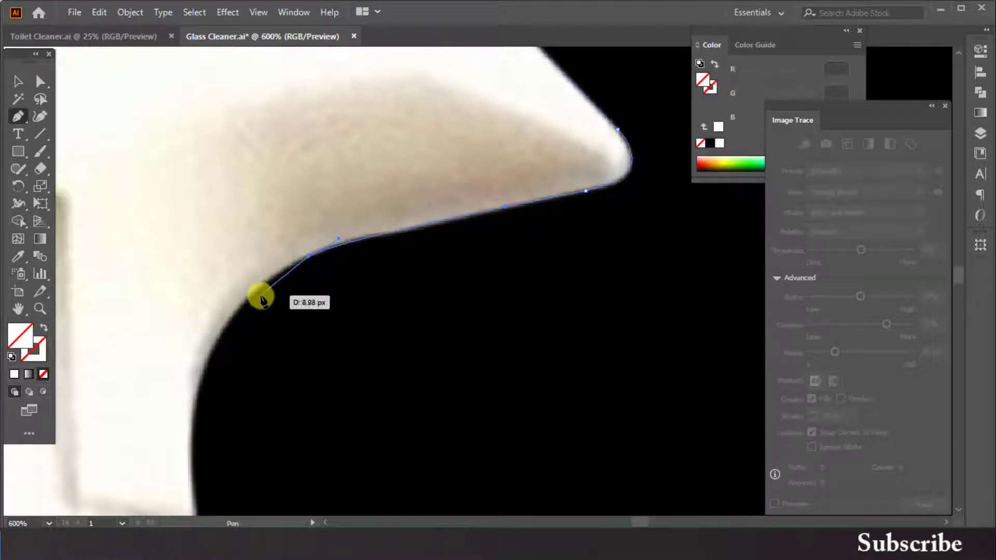
- Trace the concave curve beneath the rear tip down past the overhanging flap to the collar's lower corner
scroll(228, 338, down, 3)
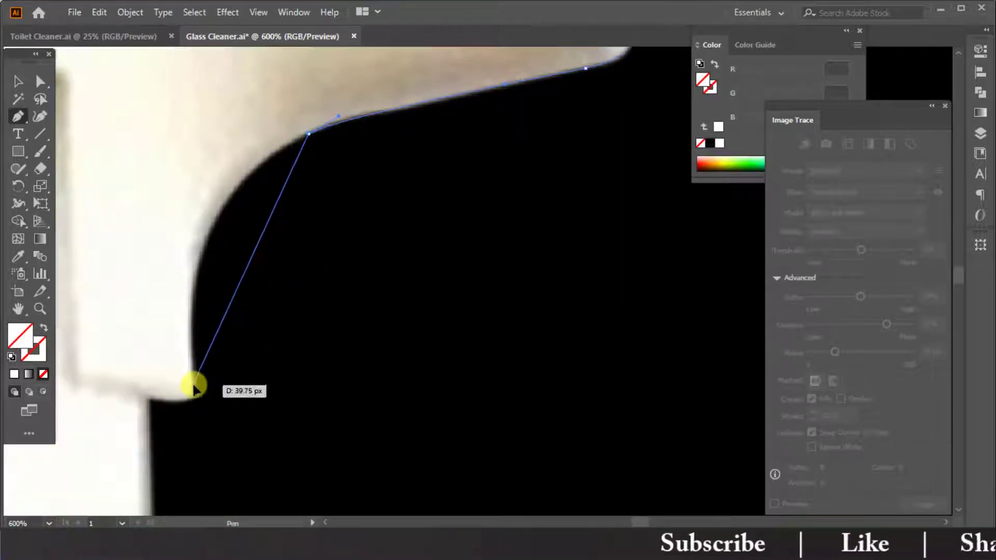
drag(195, 387, 216, 471)
scroll(187, 402, up, 3)
scroll(208, 293, down, 2)
drag(206, 292, 90, 294)
click(193, 290)
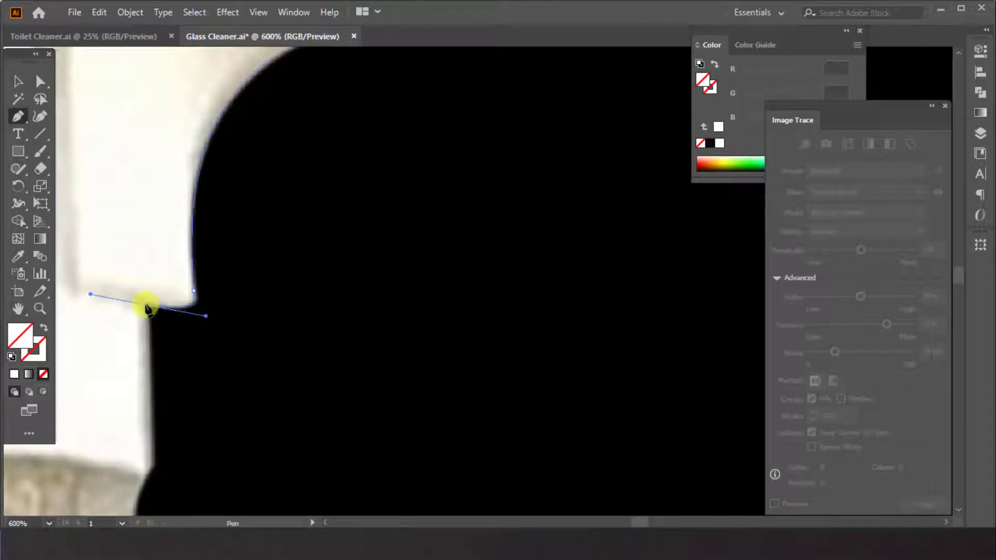
scroll(148, 372, down, 4)
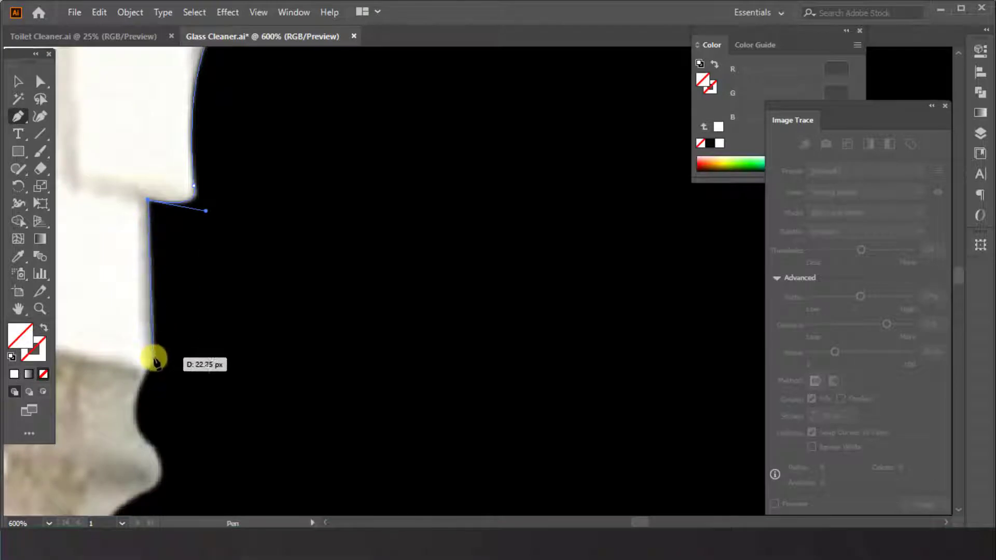
click(153, 359)
scroll(145, 379, down, 3)
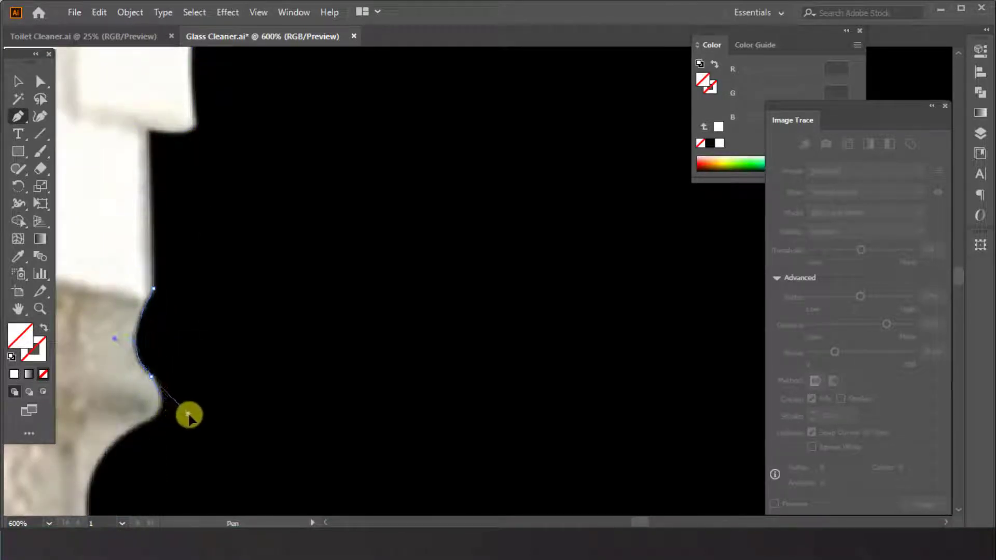
drag(176, 400, 152, 378)
scroll(161, 368, down, 5)
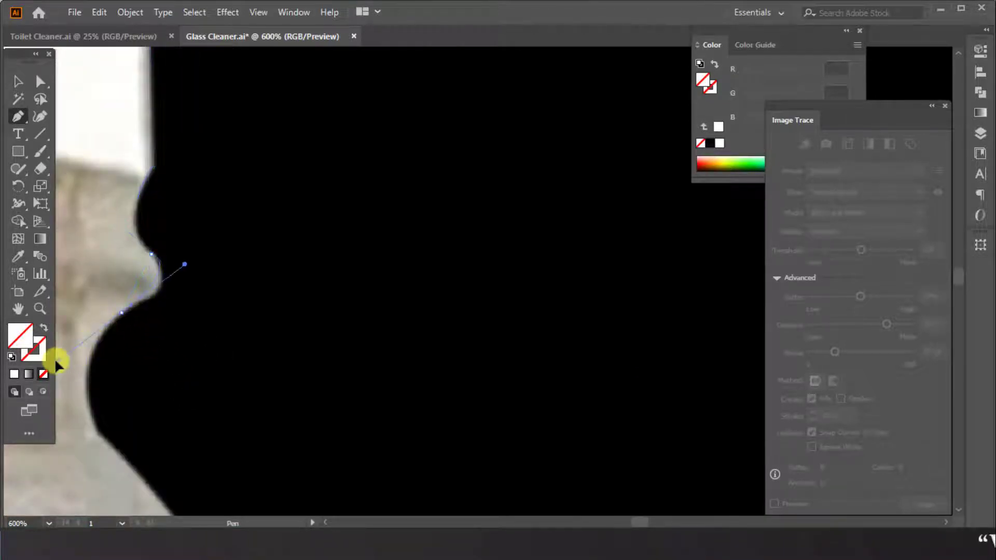
drag(76, 336, 61, 345)
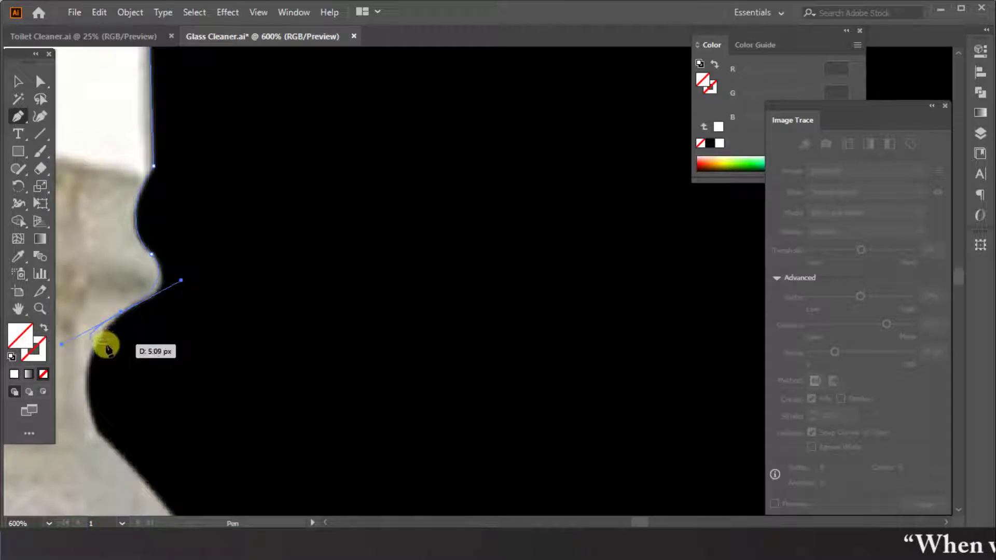
scroll(105, 345, up, 4)
key(ctrl+minus)
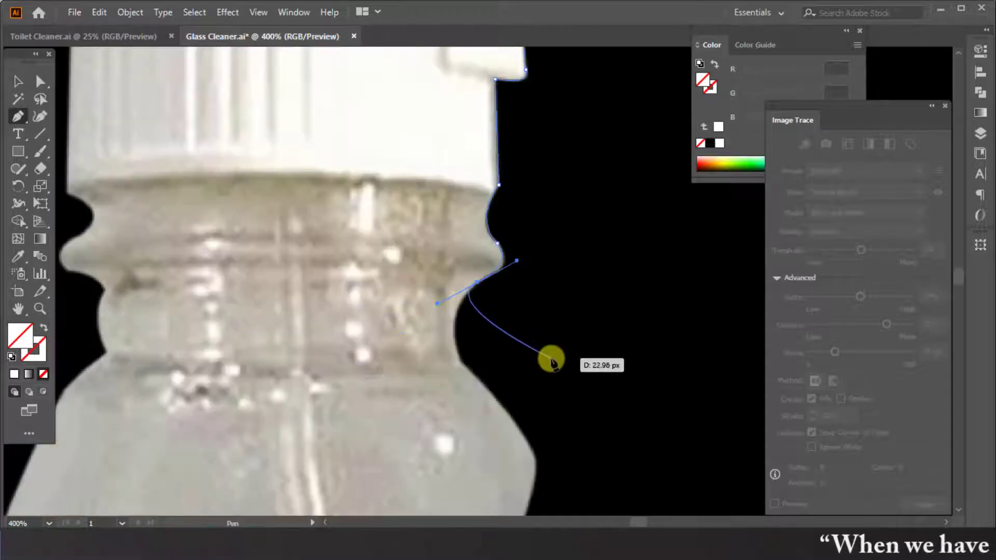
- Trace the collar's curved lower edge across the bottle neck to its opposite corner
drag(506, 214, 491, 196)
scroll(196, 186, left, 3)
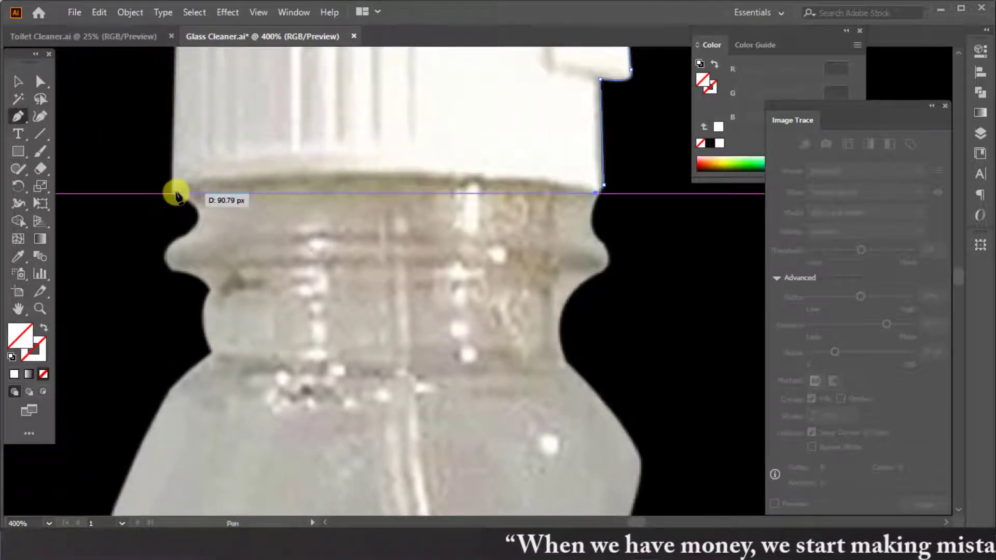
drag(175, 194, 91, 244)
drag(173, 193, 111, 83)
- Trace up the ribbed collar's trigger-side edge to its upper corner
scroll(189, 171, up, 6)
scroll(111, 83, up, 5)
scroll(130, 289, up, 2)
drag(124, 128, 151, 267)
scroll(140, 279, down, 6)
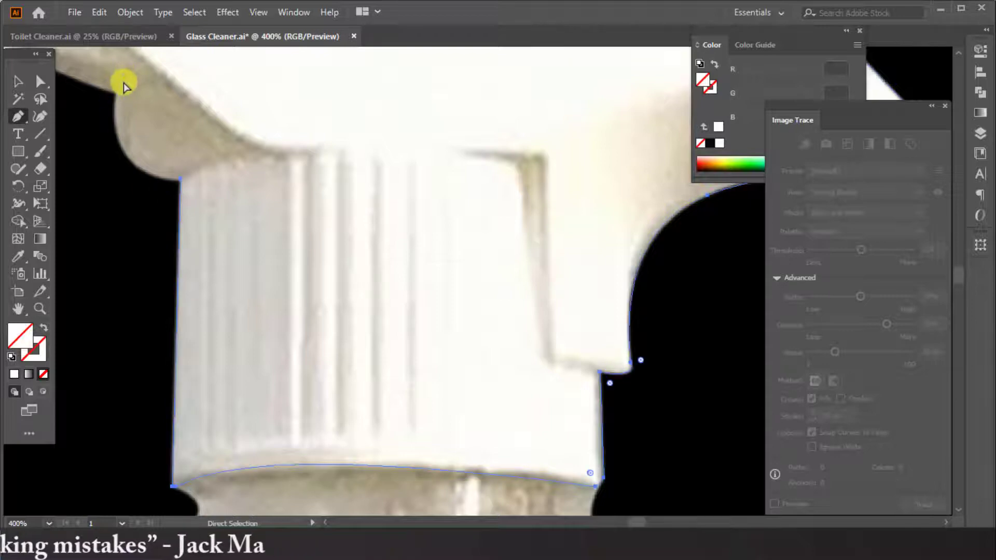
- Trace the rounded bump above the collar and the straight edge leading to the trigger's inner corner
drag(154, 177, 115, 85)
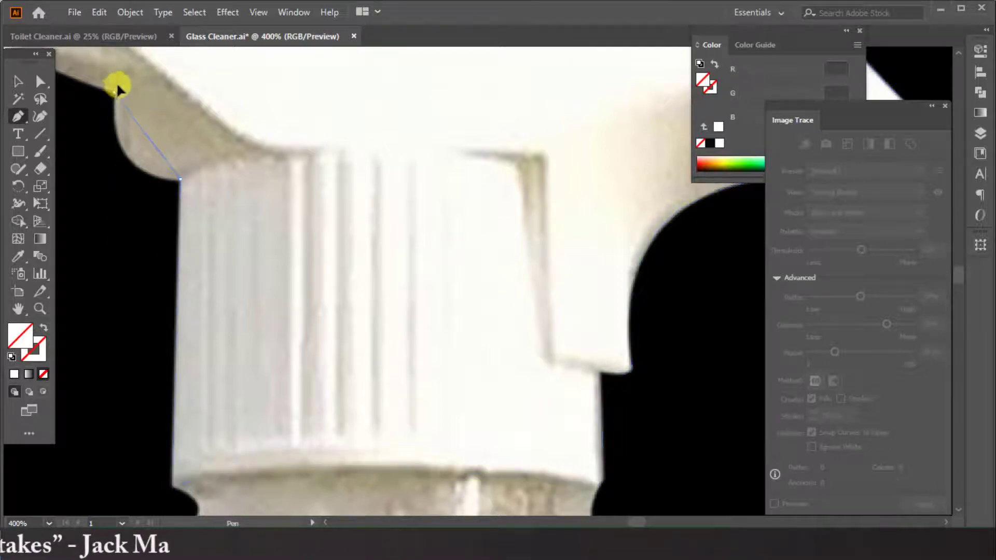
scroll(111, 114, up, 5)
scroll(187, 285, down, 2)
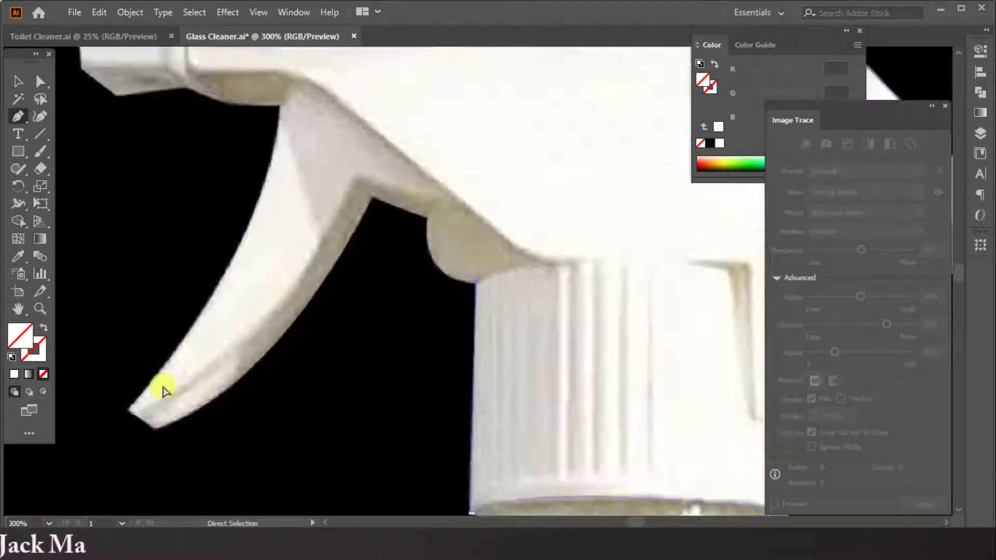
scroll(469, 343, up, 3)
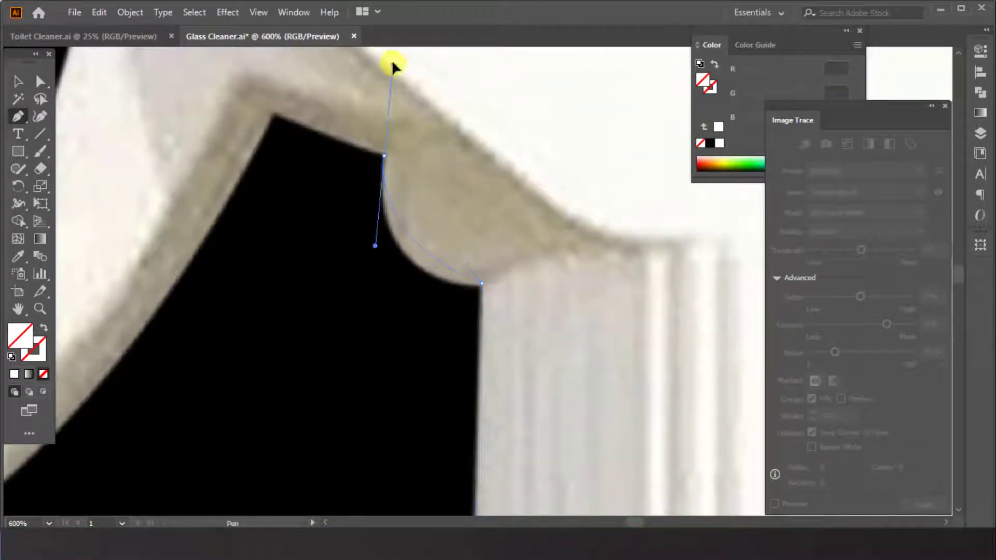
scroll(393, 65, up, 4)
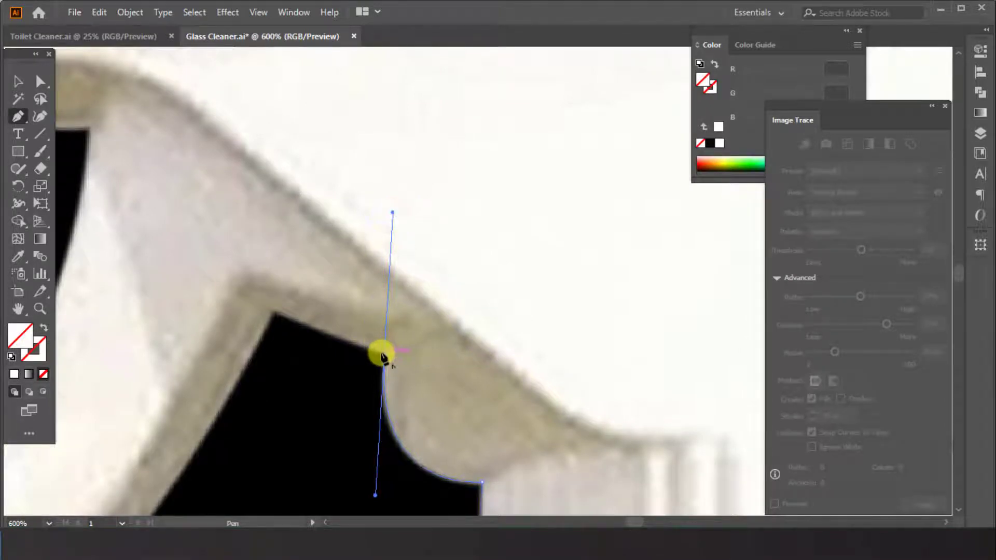
click(273, 314)
- Trace the trigger's inner curved edge from its upper corner down to the tip, ending in a corner anchor
scroll(278, 299, down, 4)
scroll(289, 291, left, 4)
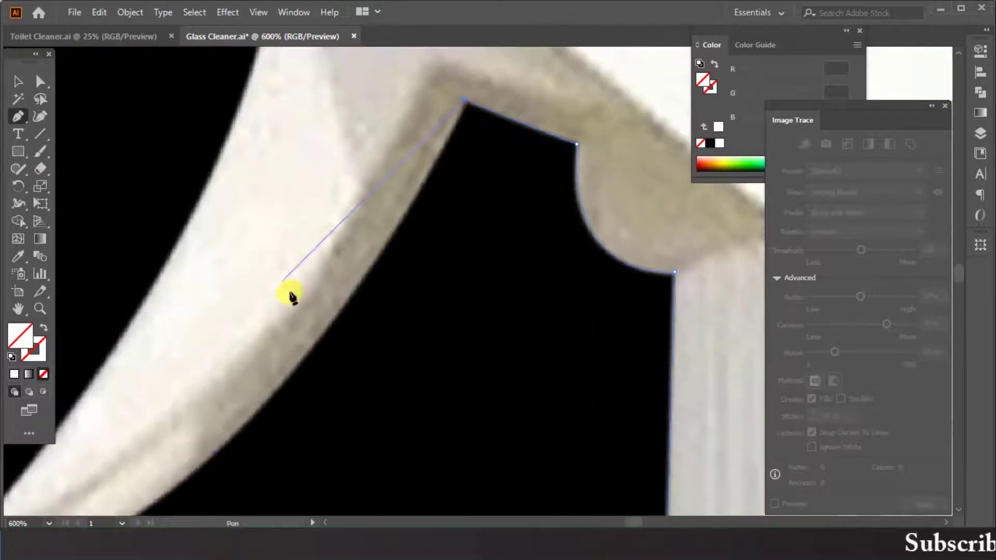
key(ctrl+minus)
key(ctrl+minus)
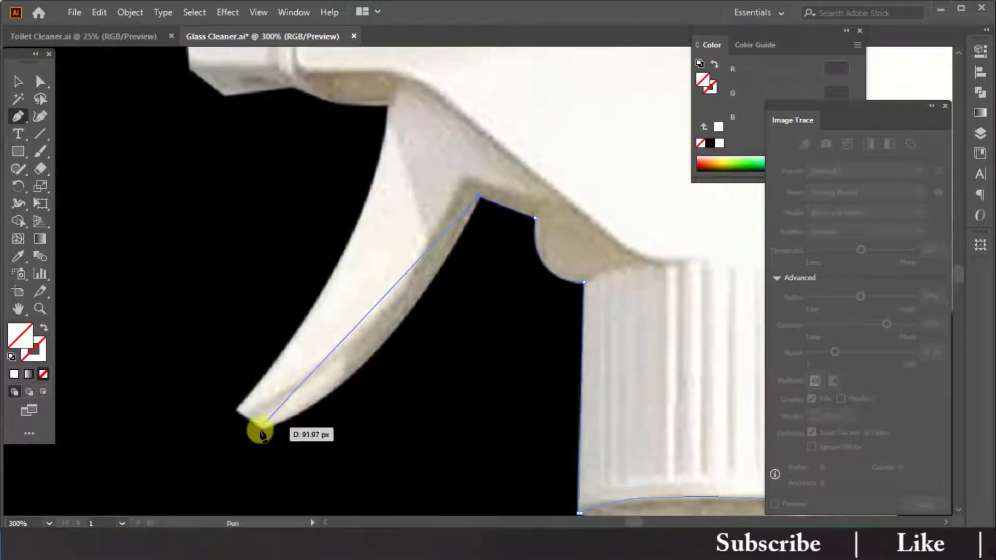
drag(265, 430, 149, 460)
click(265, 429)
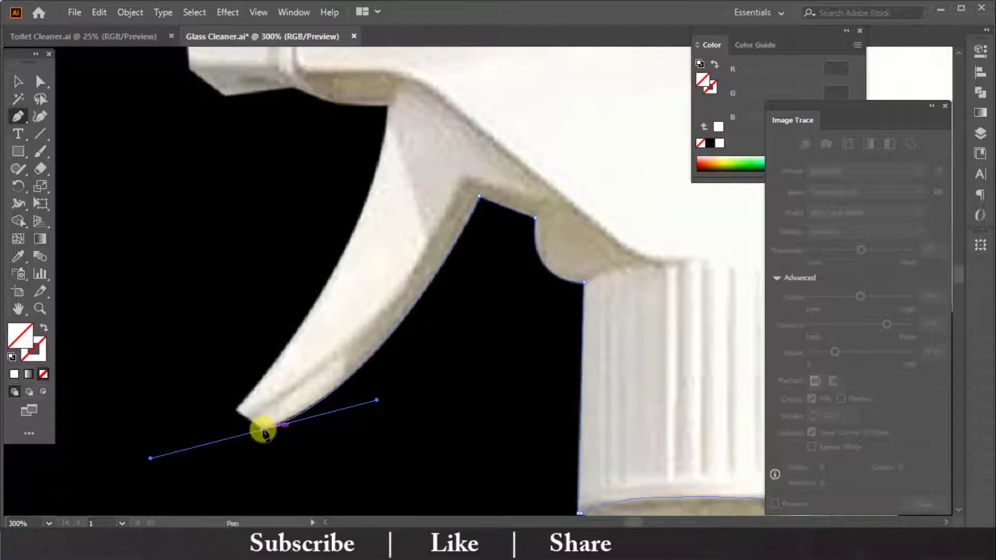
- Trace across the trigger's blunt tip and up its outer curved edge to the underside of the spray head
drag(262, 427, 230, 410)
click(238, 409)
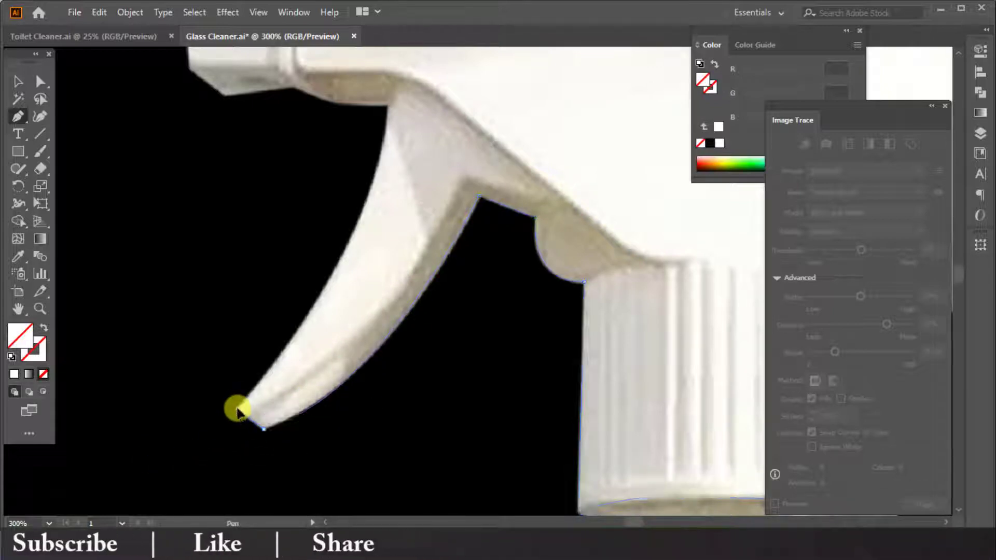
scroll(404, 155, up, 3)
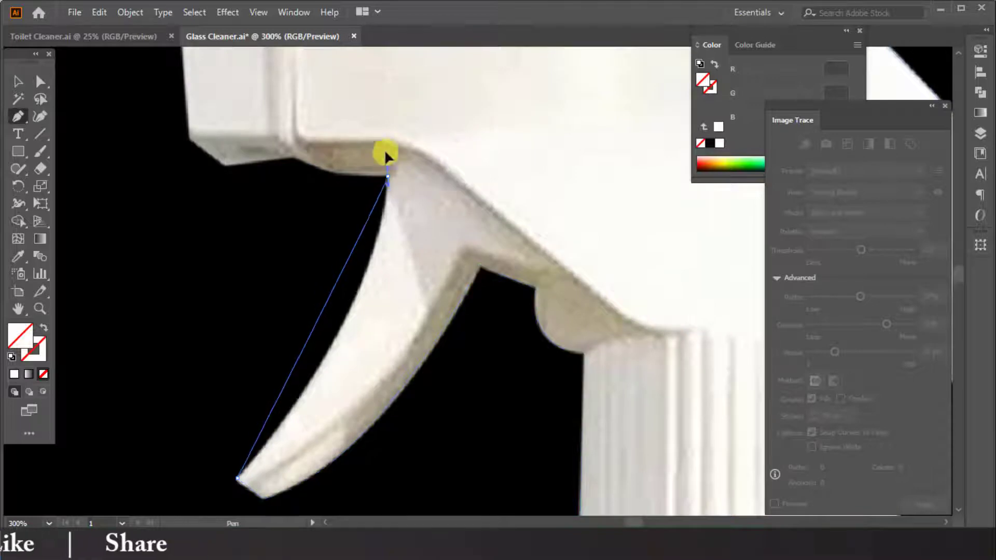
scroll(398, 92, up, 6)
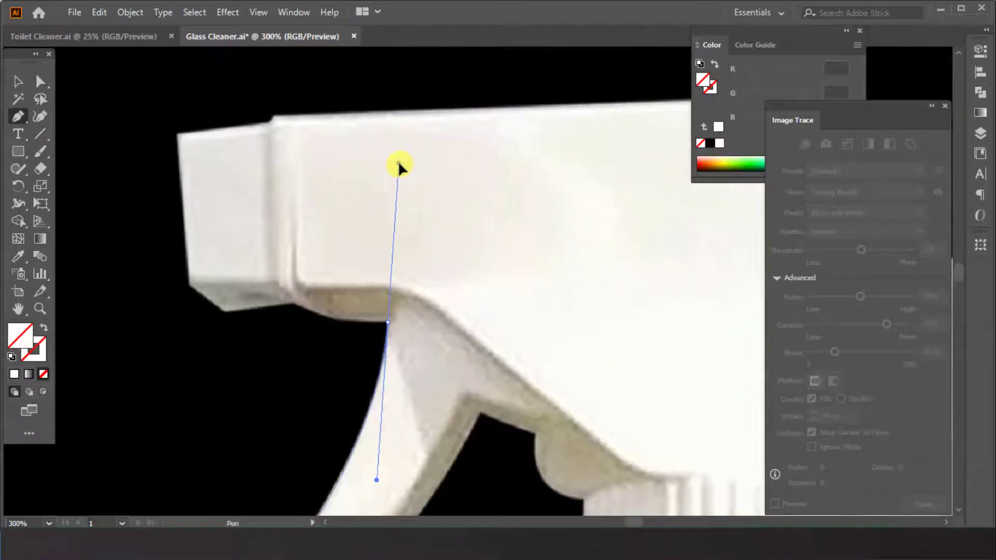
scroll(404, 244, down, 7)
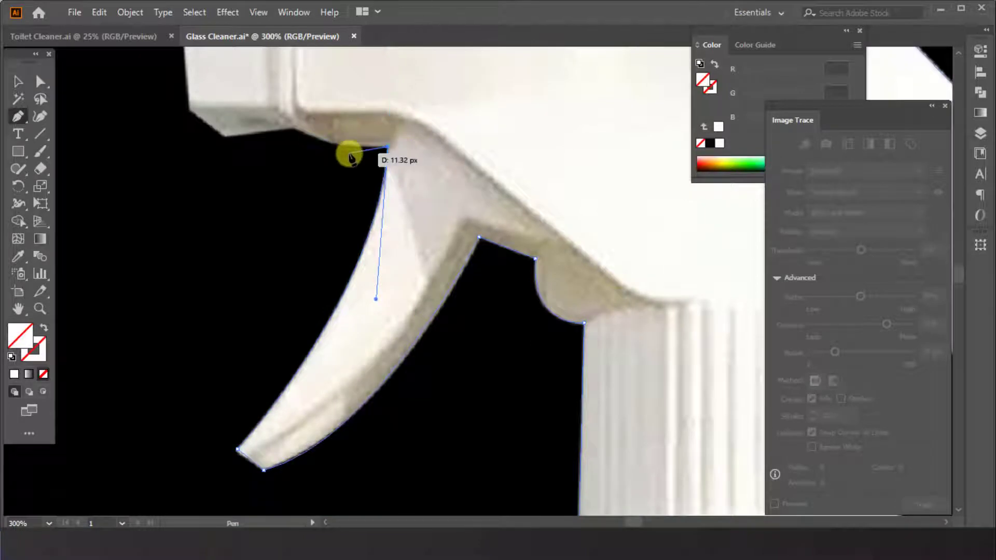
- Trace the spray head's underside from the trigger's upper corner, around the curved ridge, to the nozzle's lowest corner
key(ctrl+plus)
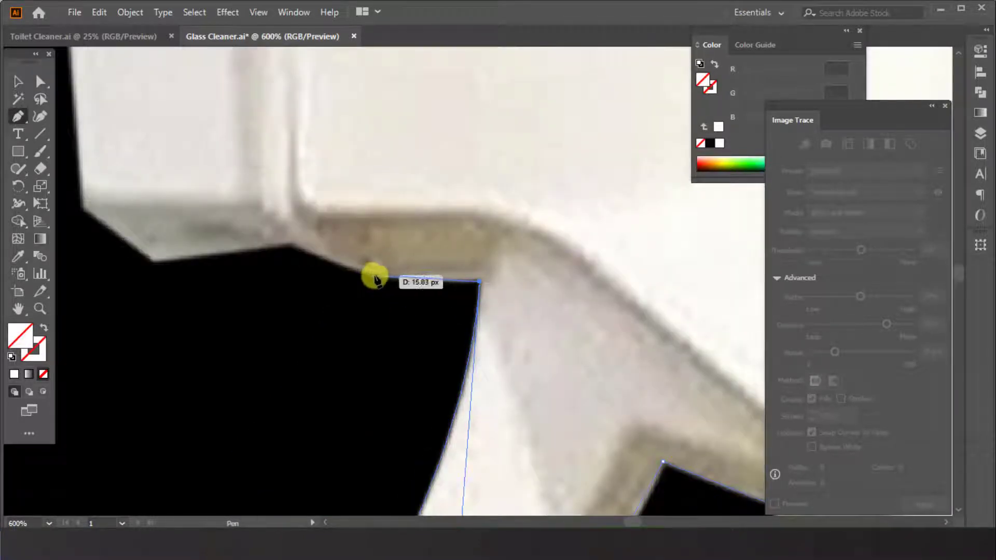
click(377, 277)
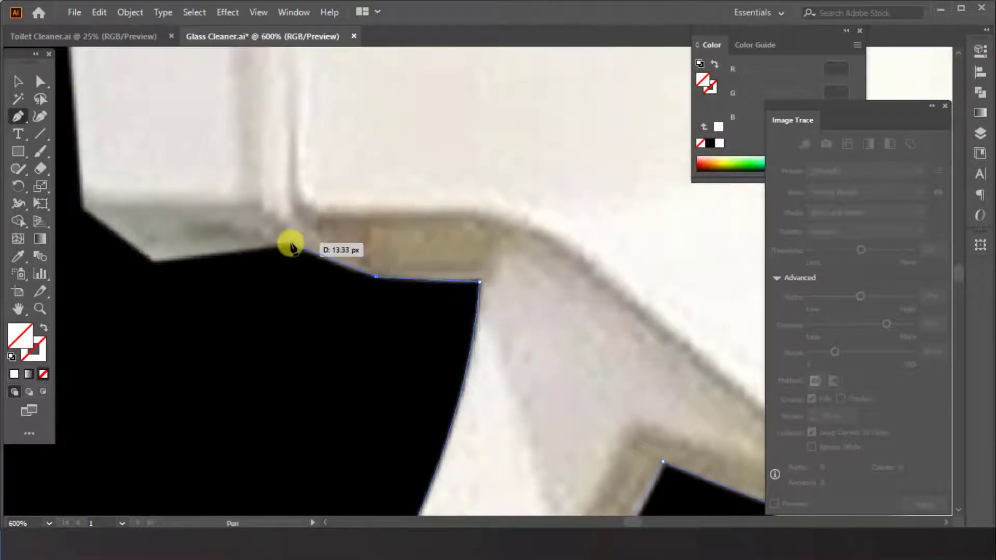
drag(271, 224, 273, 226)
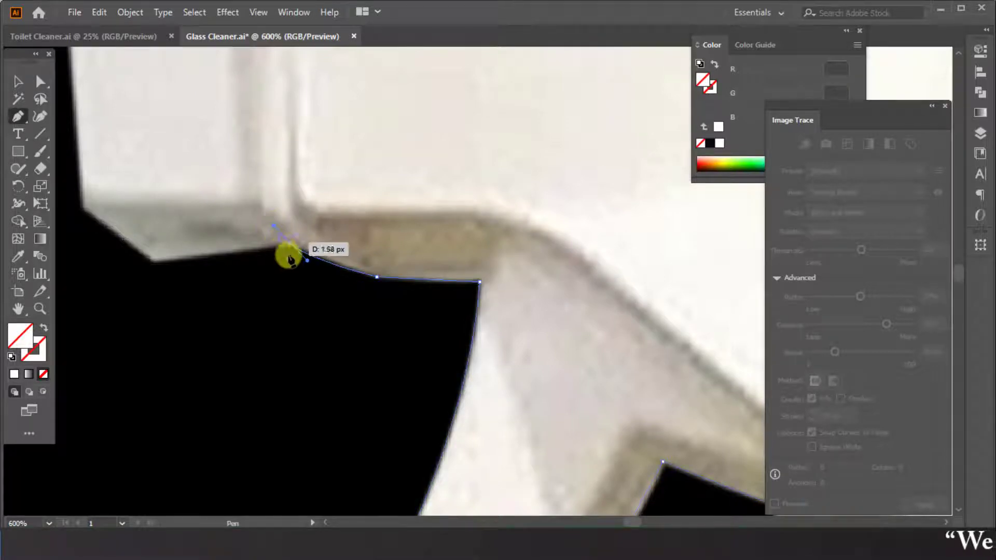
click(154, 262)
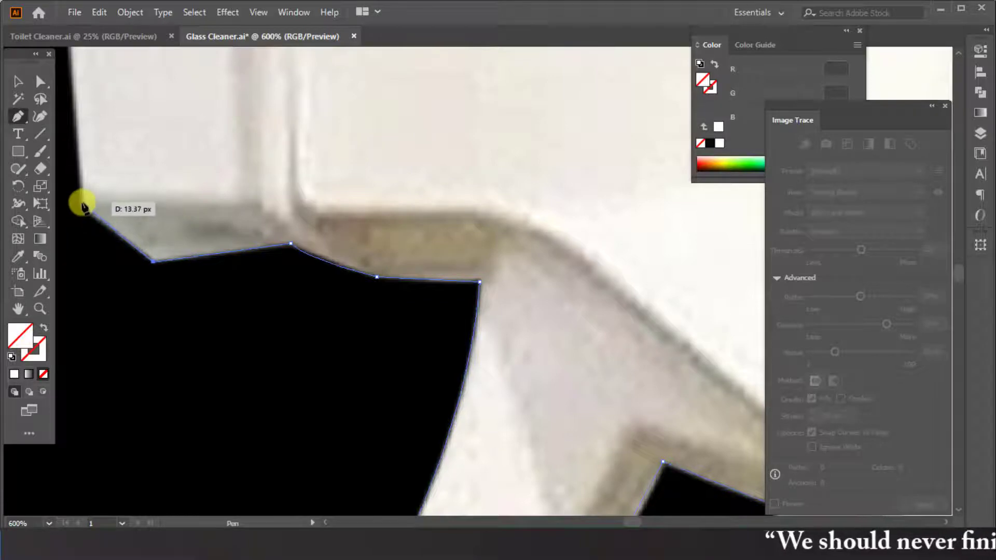
- Trace the nozzle's lower bevel and front edge up to the starting anchor, closing the spray-head outline
click(82, 201)
scroll(83, 204, up, 5)
scroll(108, 244, left, 3)
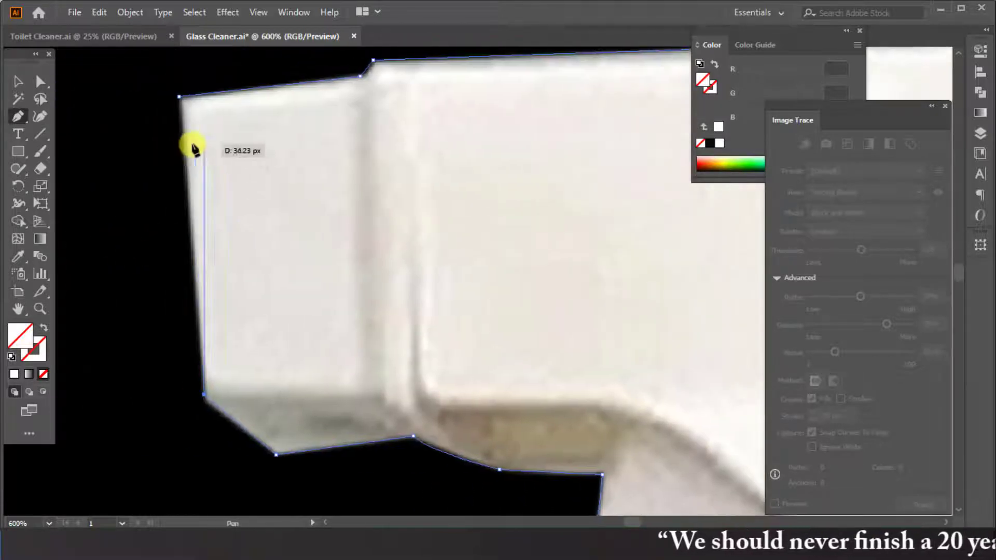
click(179, 98)
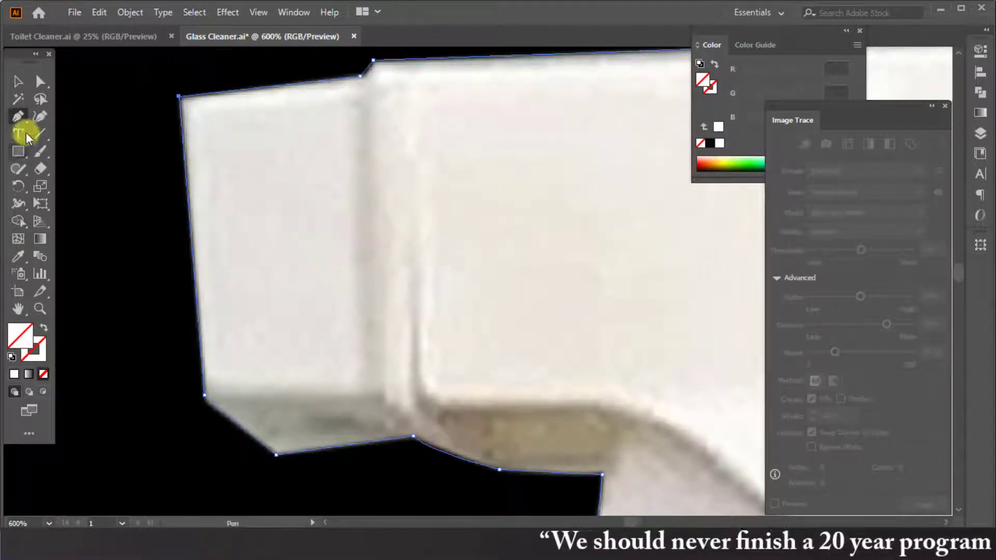
- Preview the closed spray-head outline with a solid white fill, and set its fill back to none
click(21, 81)
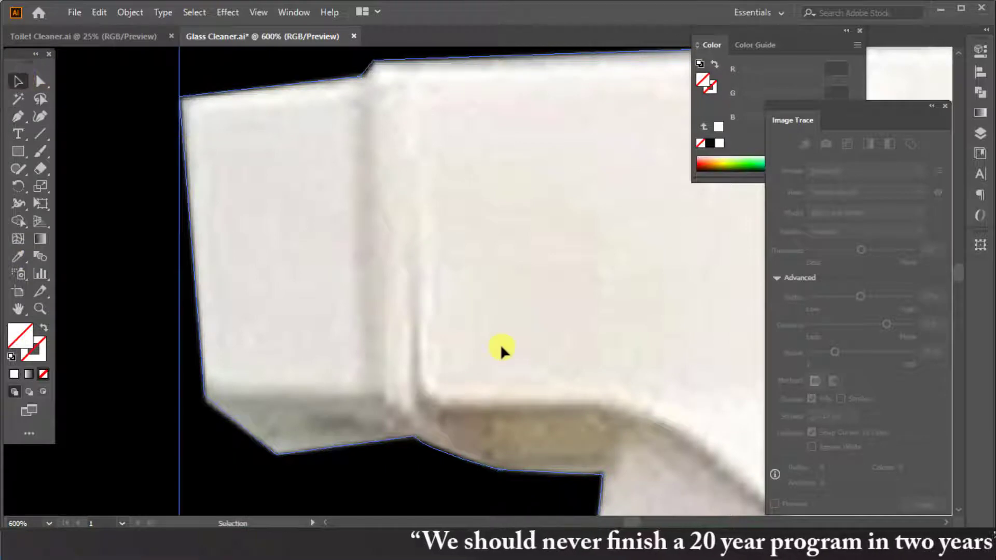
key(ctrl+minus)
scroll(496, 343, up, 2)
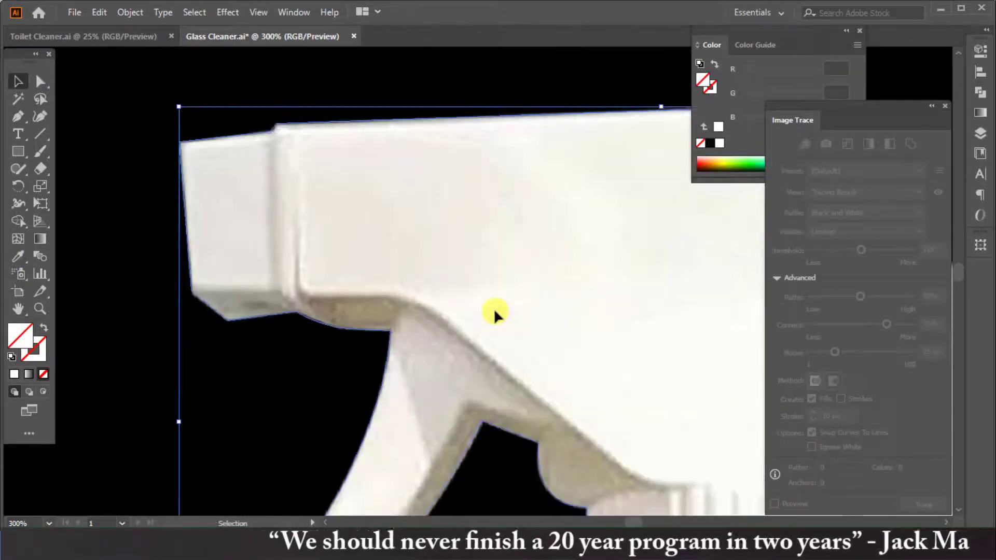
key(ctrl+minus)
key(a)
key(ctrl+minus)
scroll(496, 314, right, 4)
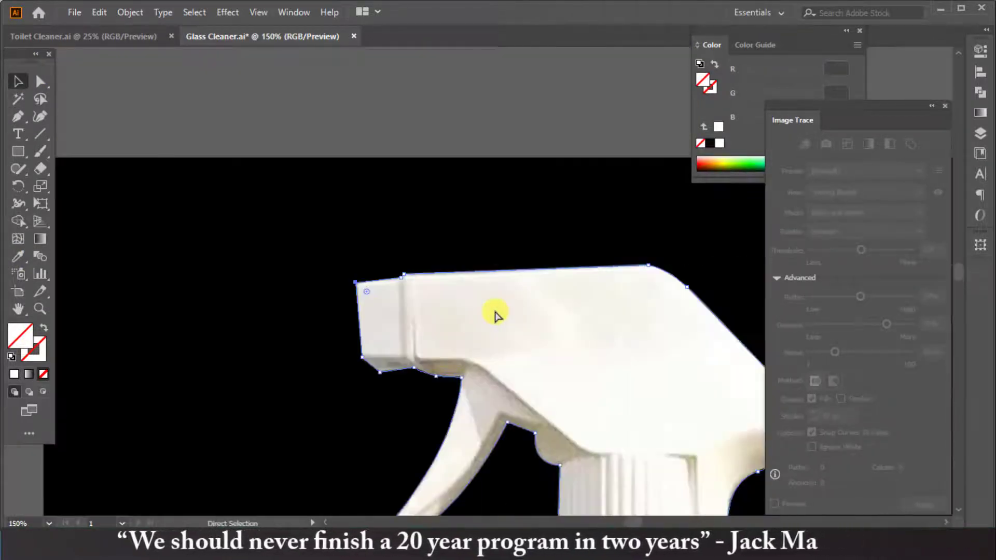
scroll(462, 363, down, 2)
scroll(466, 328, down, 3)
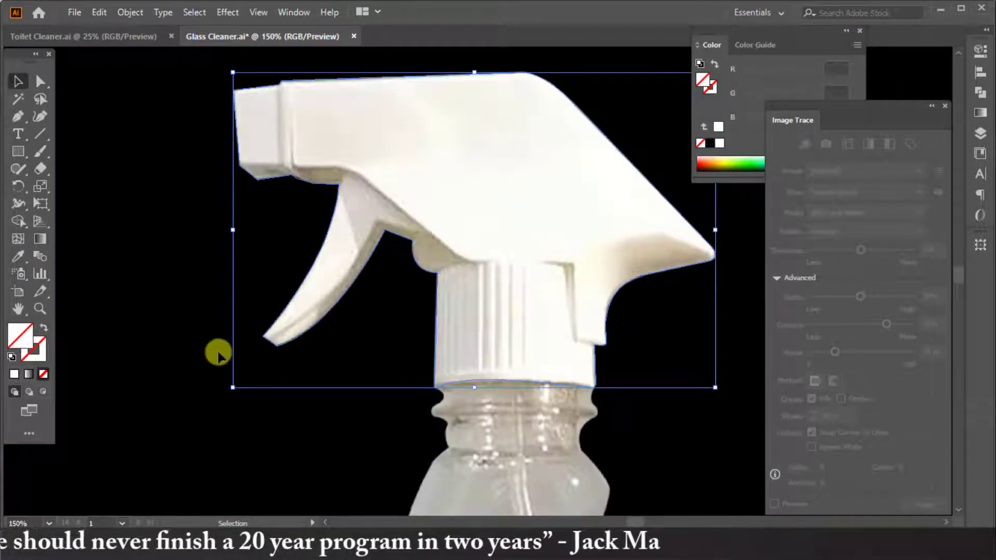
click(719, 127)
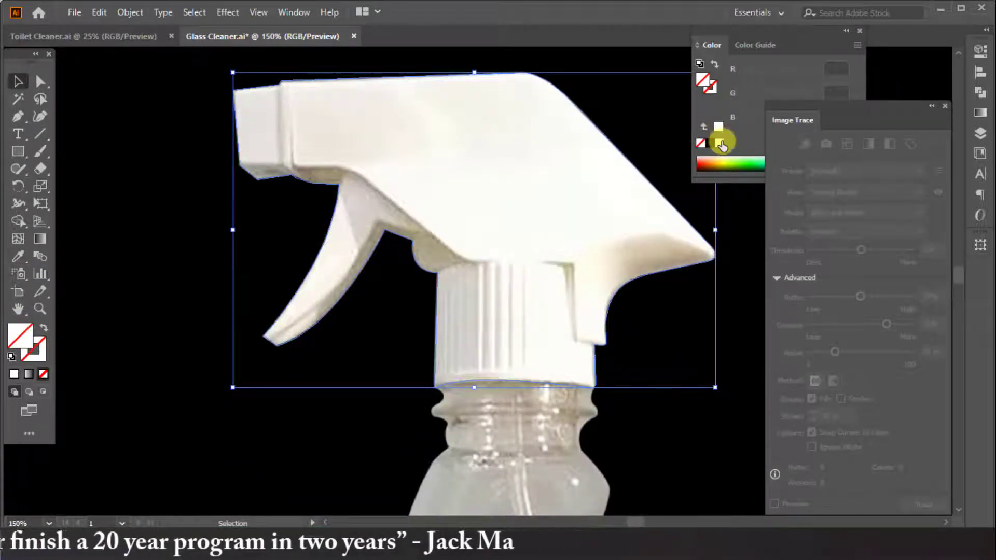
click(17, 82)
click(178, 216)
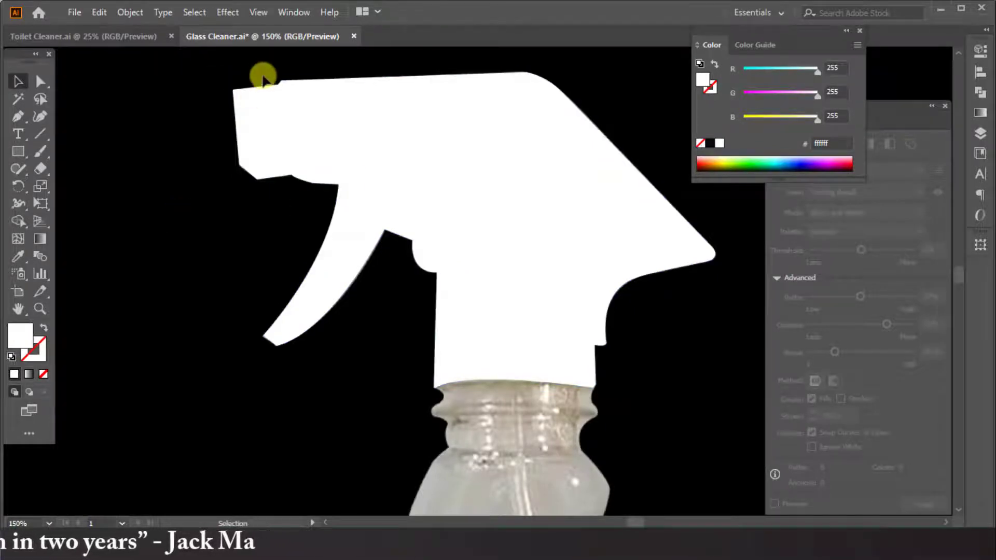
click(337, 282)
key(/)
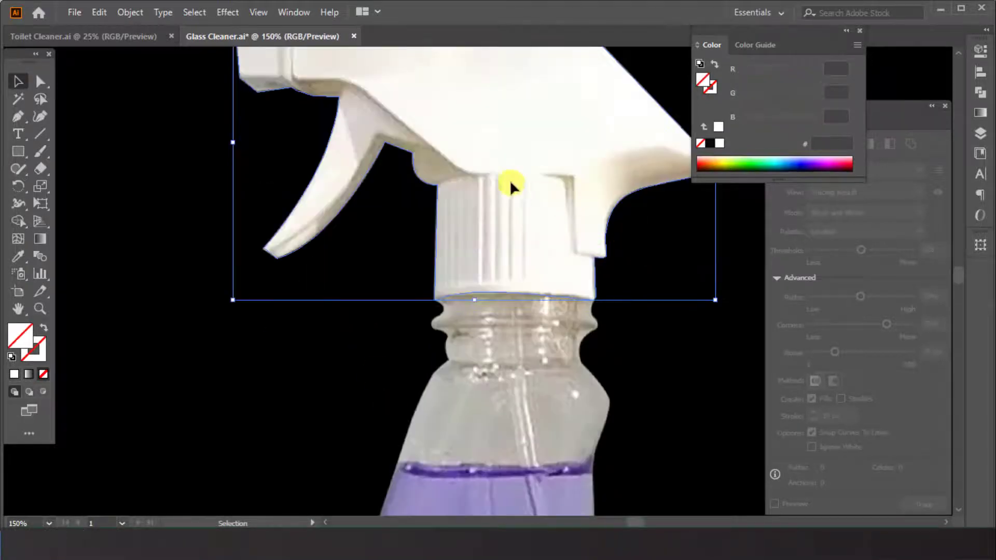
- Try to round the outline's corner where the straight edge beside the trigger meets the bump above the collar
key(a)
scroll(457, 163, up, 5)
key(v)
scroll(456, 170, right, 3)
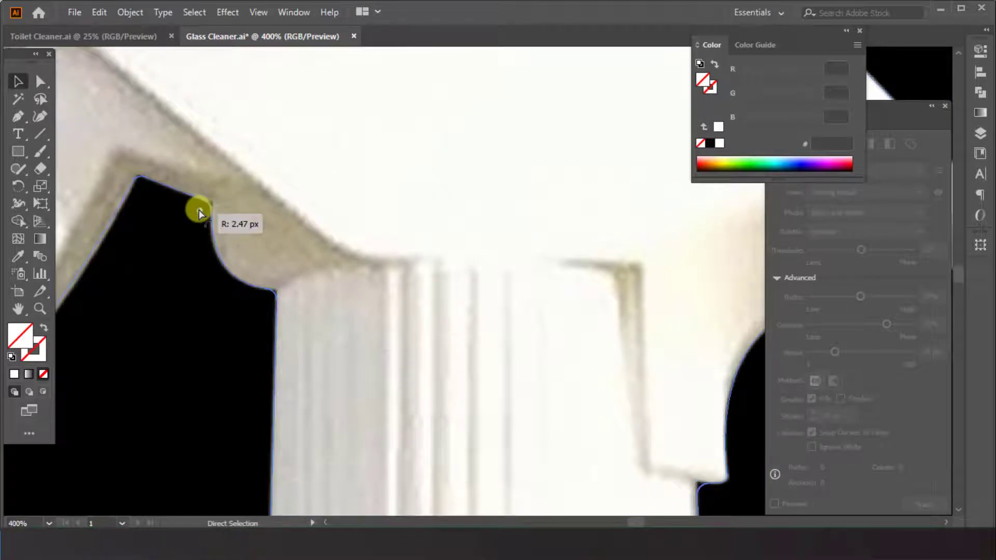
mouse_move(198, 210)
mouse_down()
mouse_move(176, 227)
mouse_move(211, 207)
mouse_up()
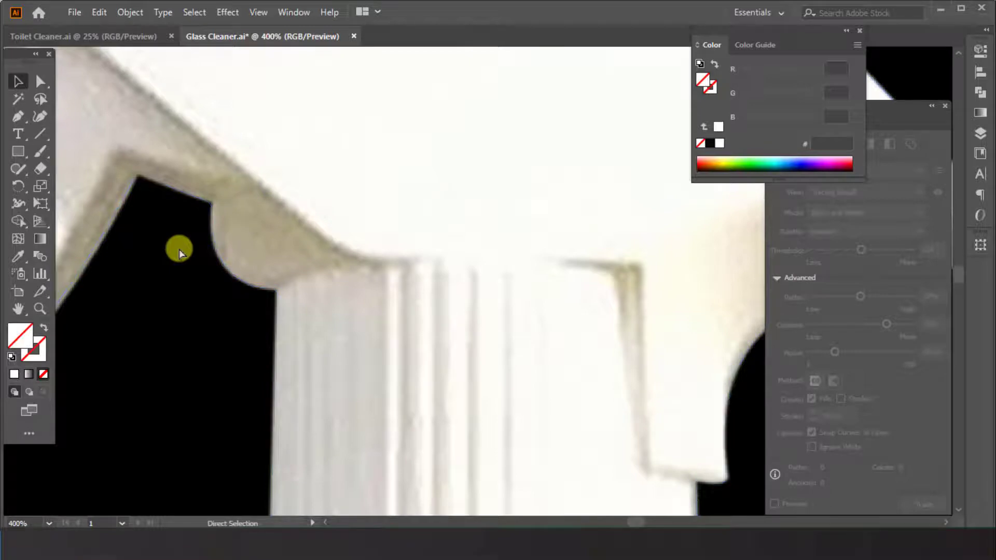
- Fill the whole spray-head shape with white to check its silhouette, and undo the fill
scroll(179, 249, right, 3)
scroll(503, 345, down, 3)
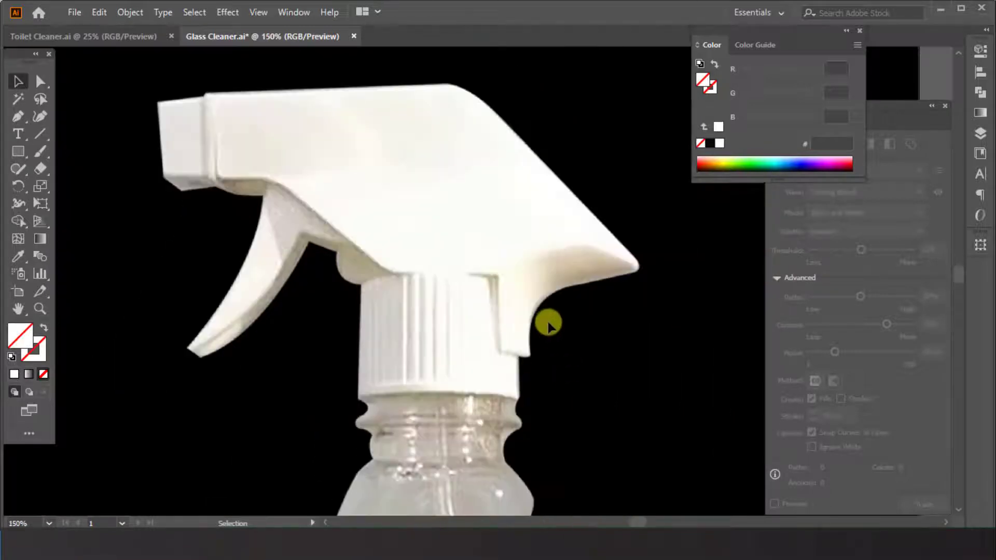
click(513, 336)
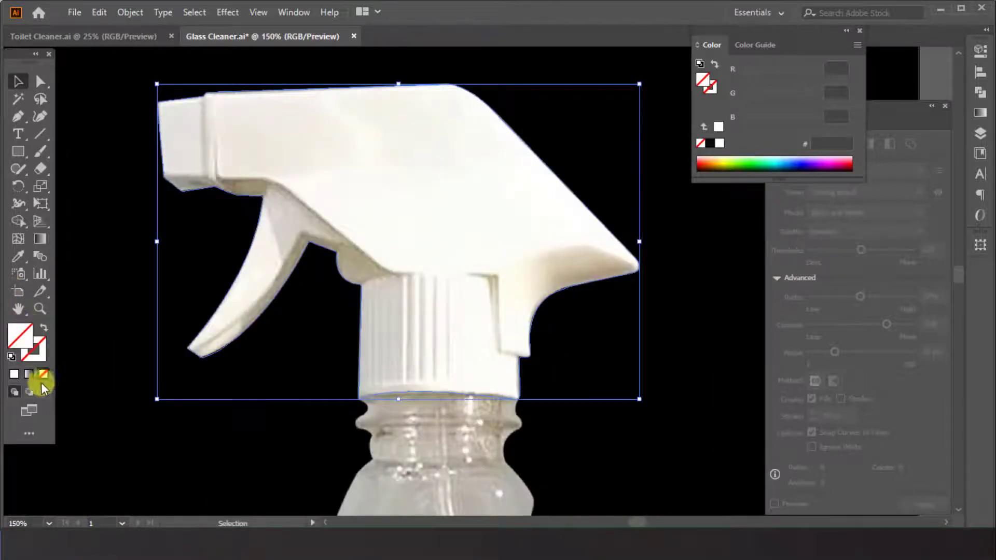
click(28, 372)
click(159, 441)
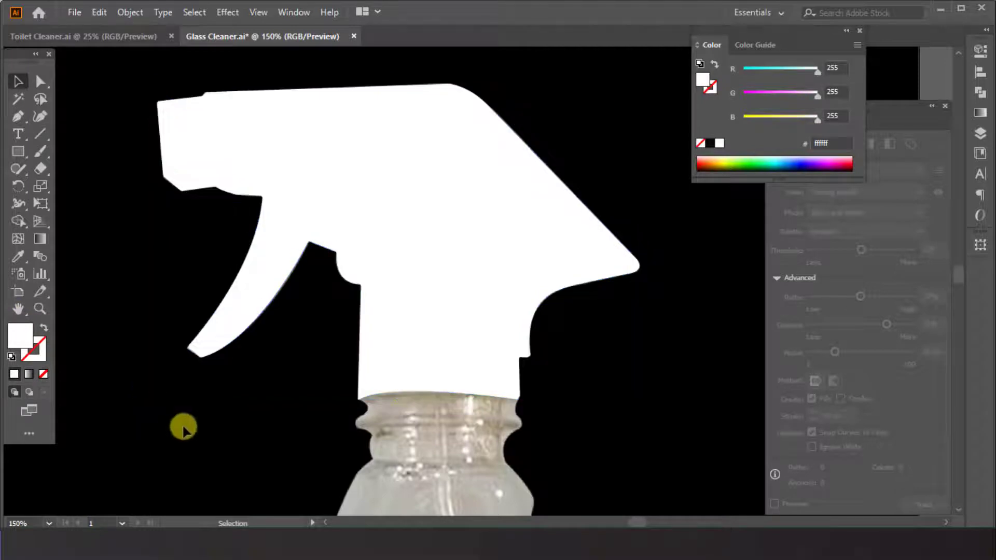
key(ctrl+z)
key(ctrl+z)
click(207, 449)
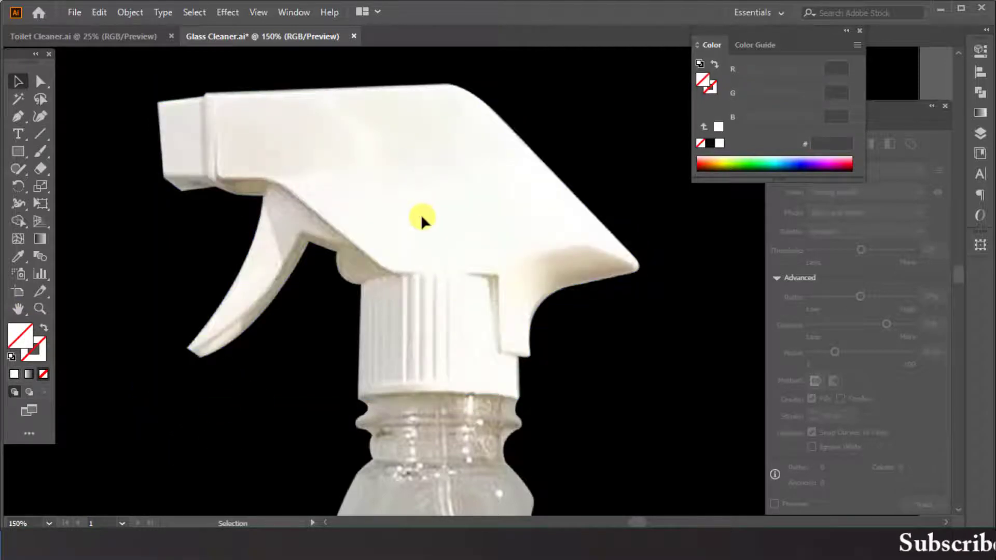
- Examine the spray-head outline up close around the trigger, the bump and the collar's curved bottom edge
click(527, 358)
key(ctrl+plus)
key(ctrl+plus)
key(ctrl+plus)
key(ctrl+plus)
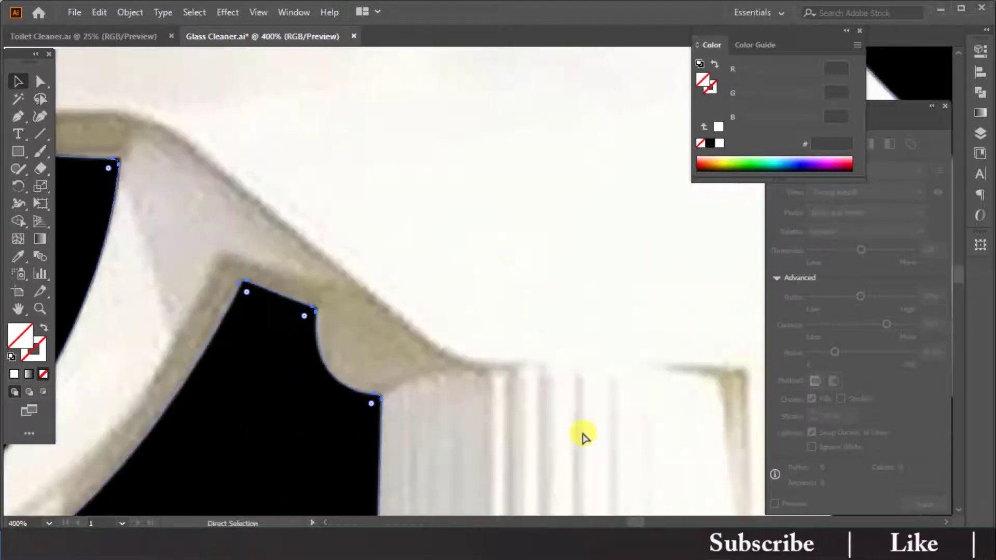
scroll(576, 363, down, 5)
scroll(577, 359, right, 5)
key(a)
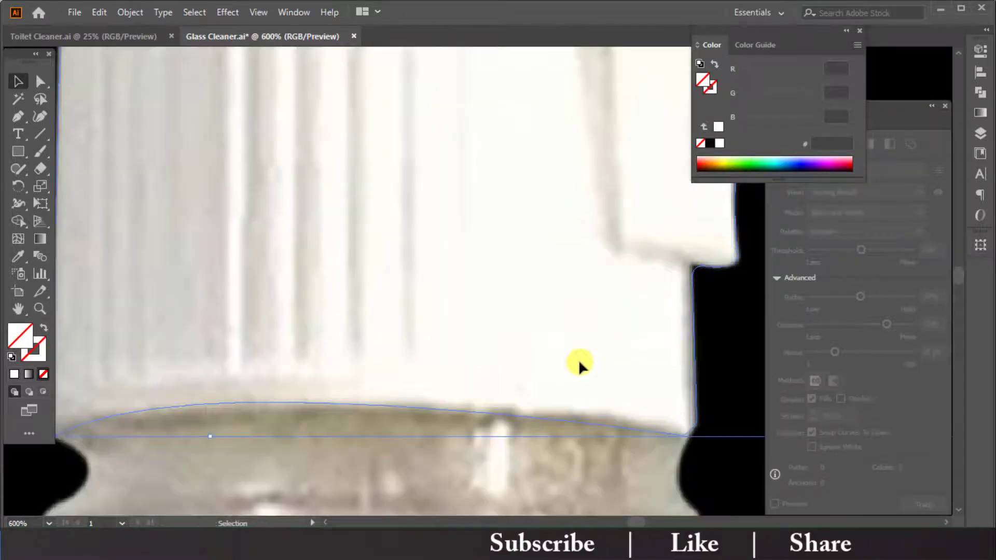
key(ctrl+minus)
key(ctrl+minus)
key(ctrl+minus)
key(v)
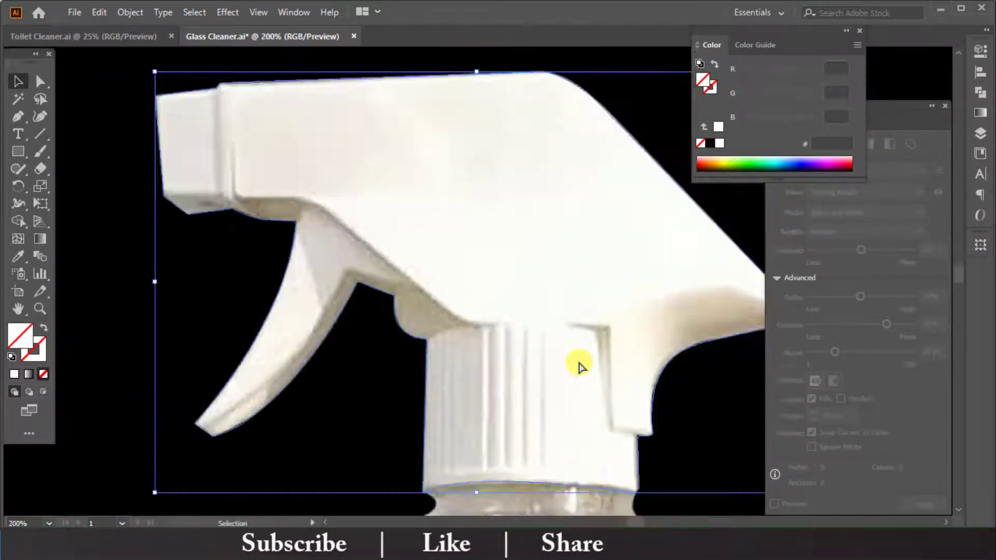
click(99, 280)
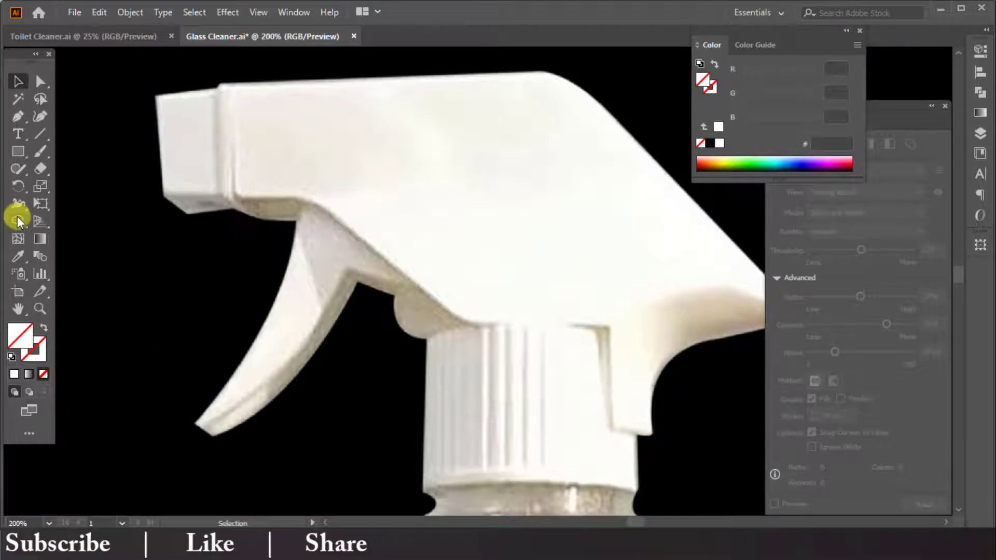
- Start a new Pen path down the seam behind the nozzle and curve it around the body's lower corner
click(21, 113)
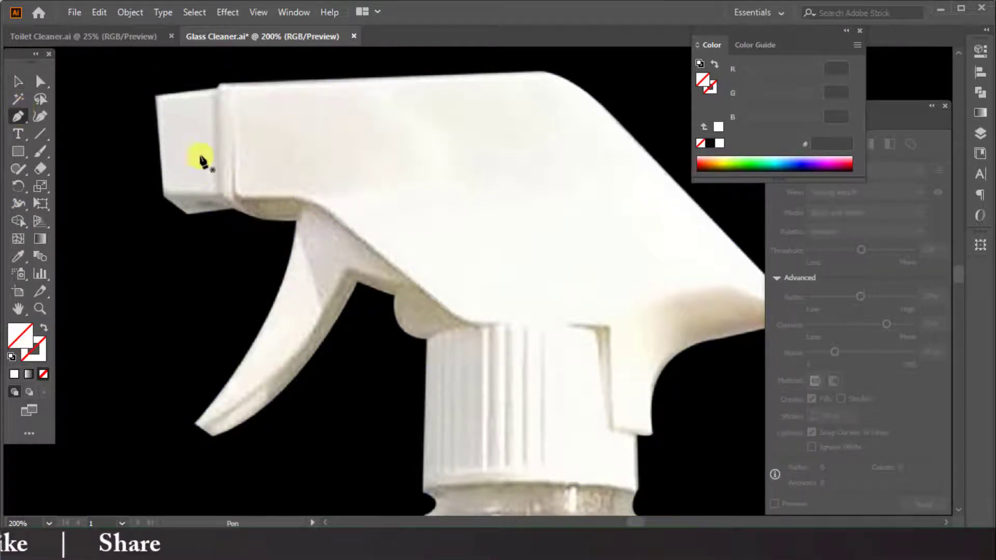
scroll(208, 166, up, 3)
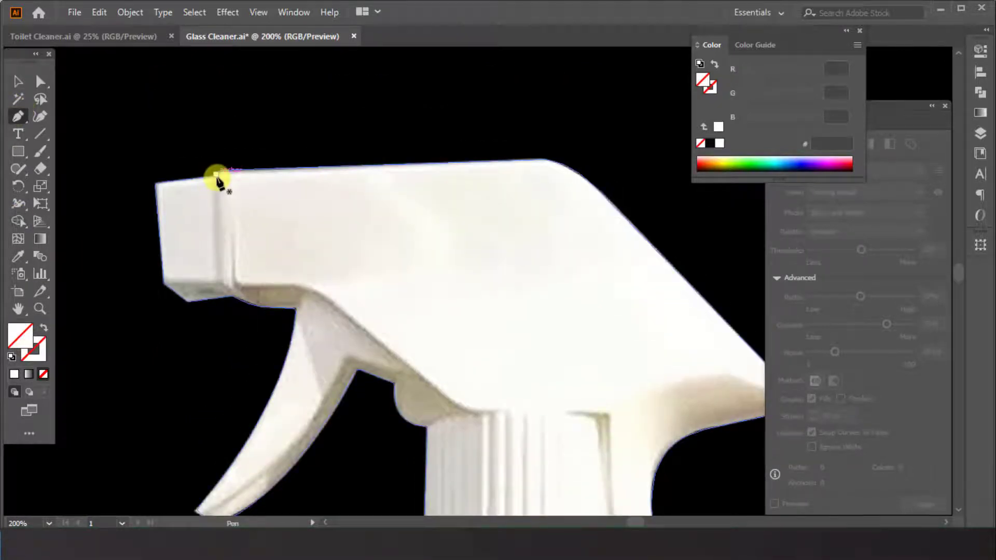
scroll(251, 335, down, 3)
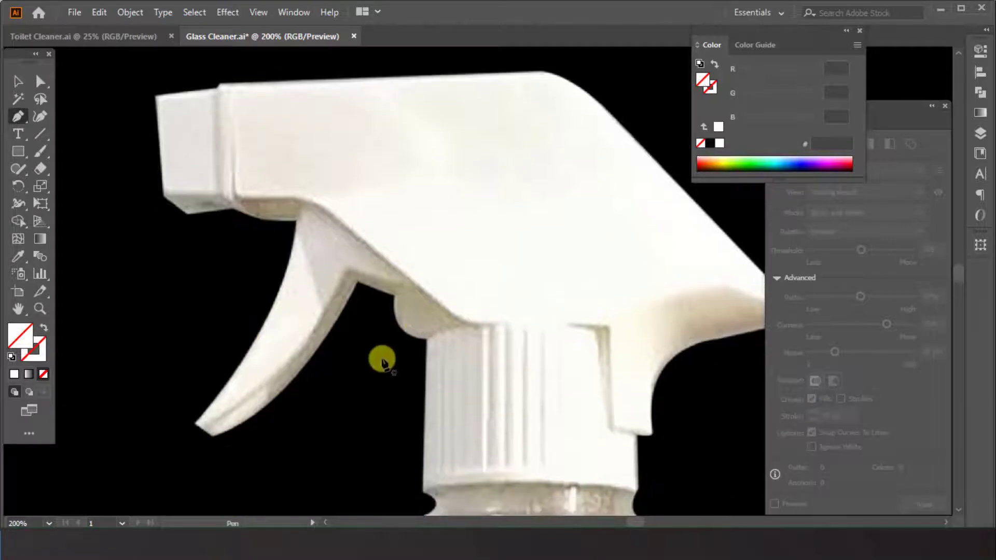
scroll(383, 362, right, 2)
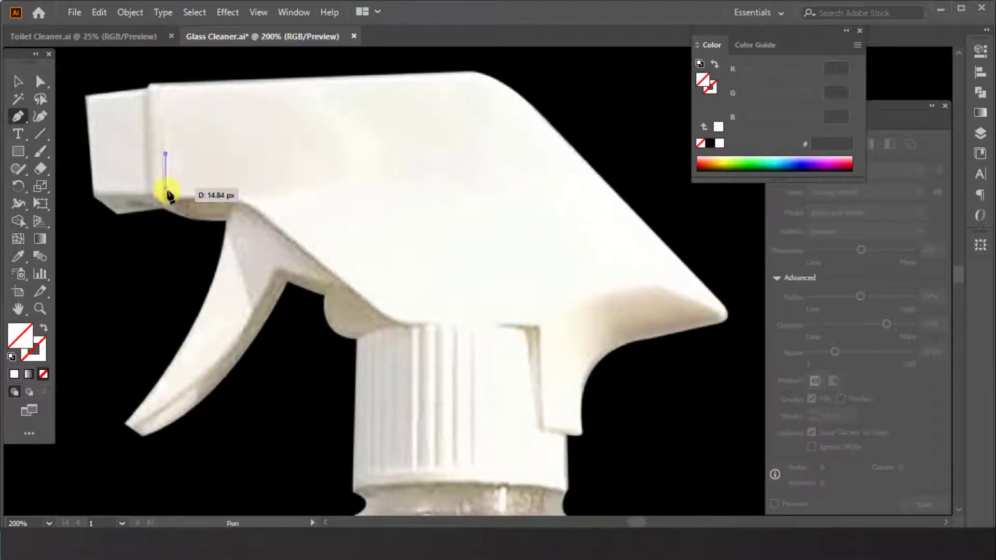
key(ctrl+equal)
key(ctrl+equal)
key(ctrl+equal)
key(ctrl+equal)
scroll(493, 305, down, 3)
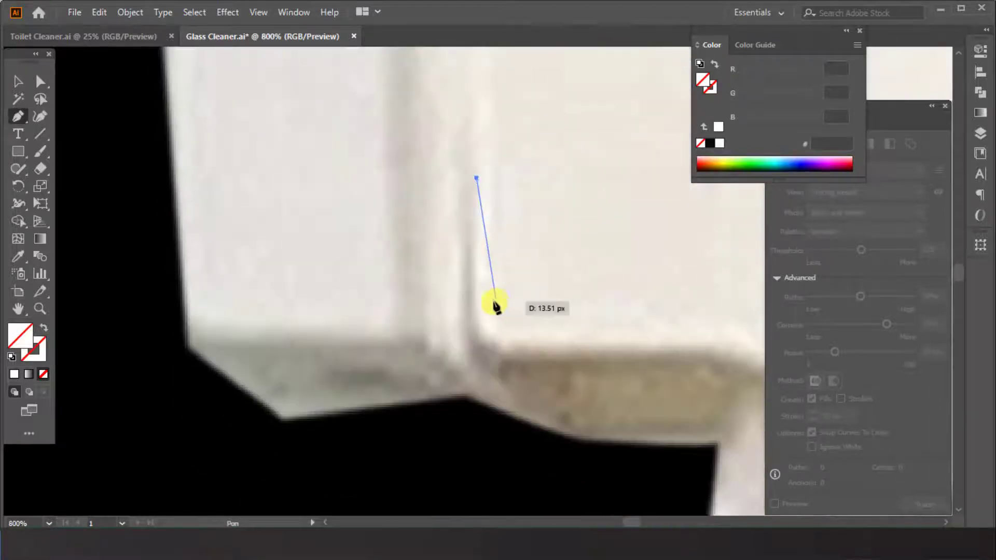
drag(666, 308, 615, 306)
key(ctrl+z)
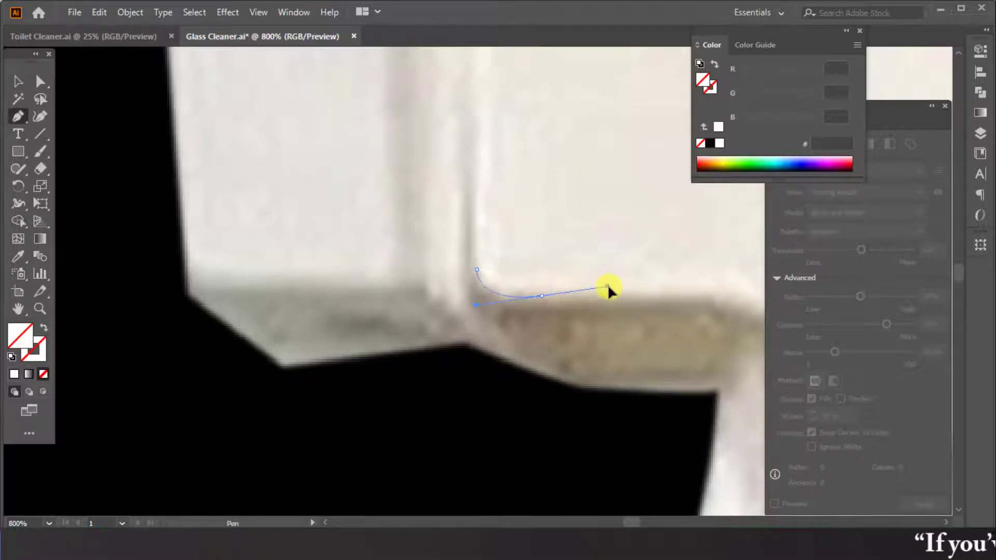
- Continue the inner path along the body's lower edge above the tan strip and around the bend over the trigger
scroll(612, 287, right, 5)
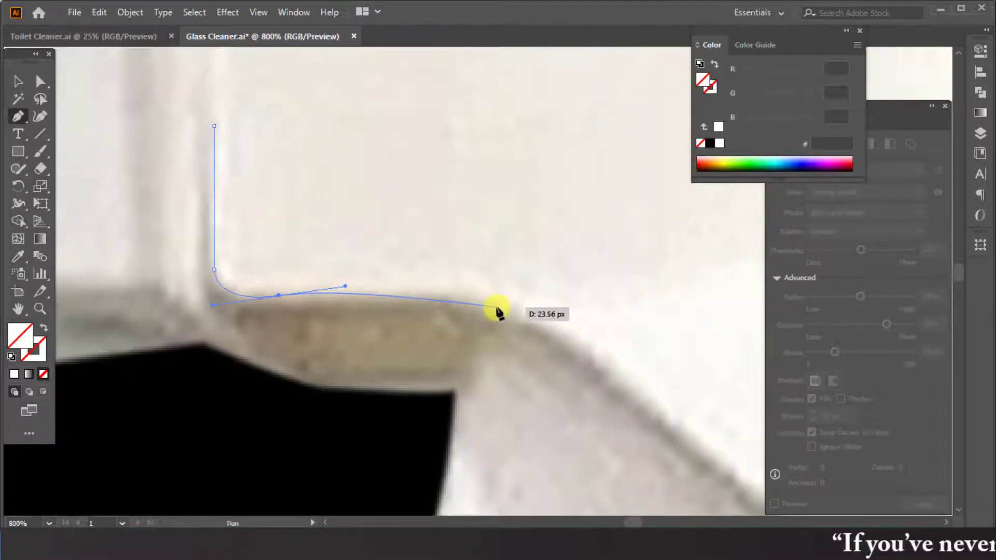
click(466, 297)
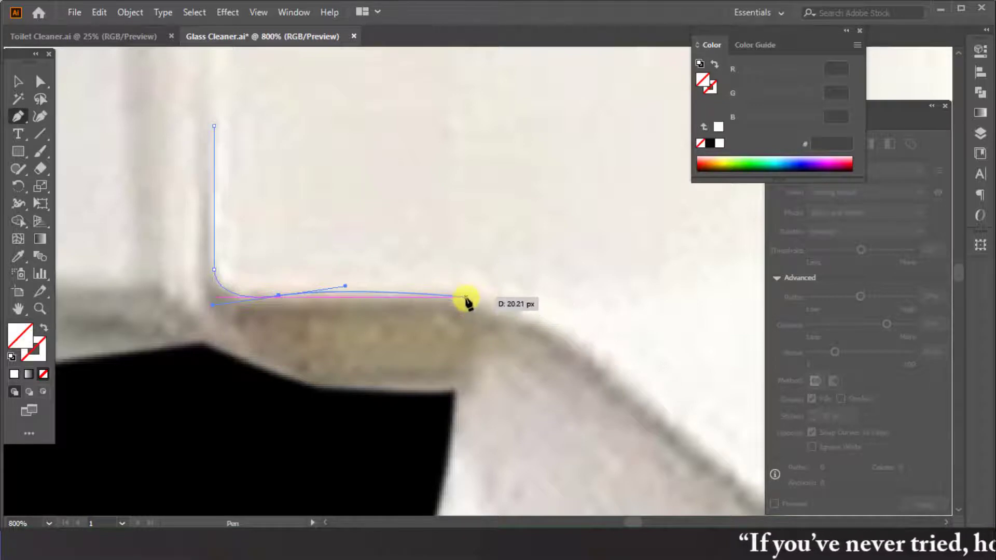
scroll(602, 358, down, 2)
scroll(593, 311, right, 2)
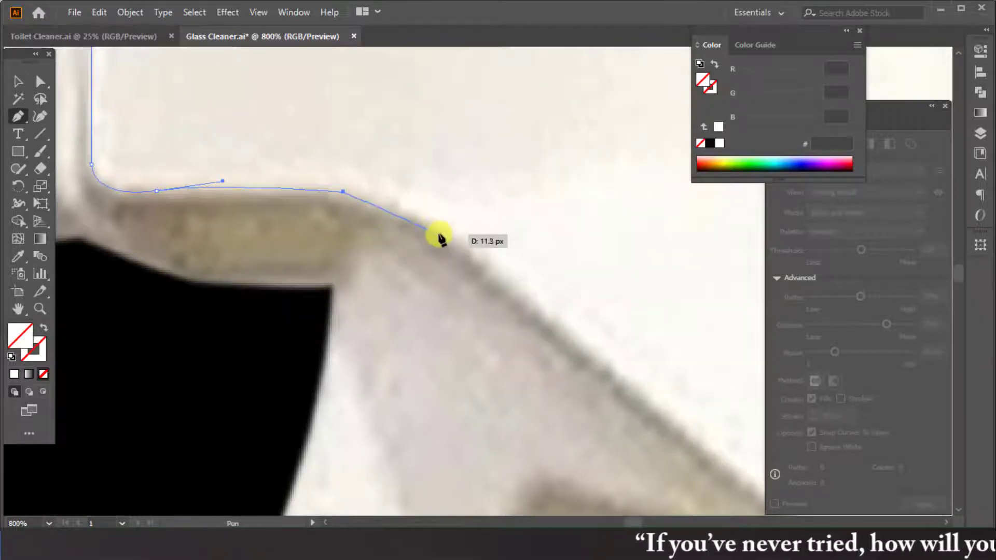
drag(442, 231, 488, 272)
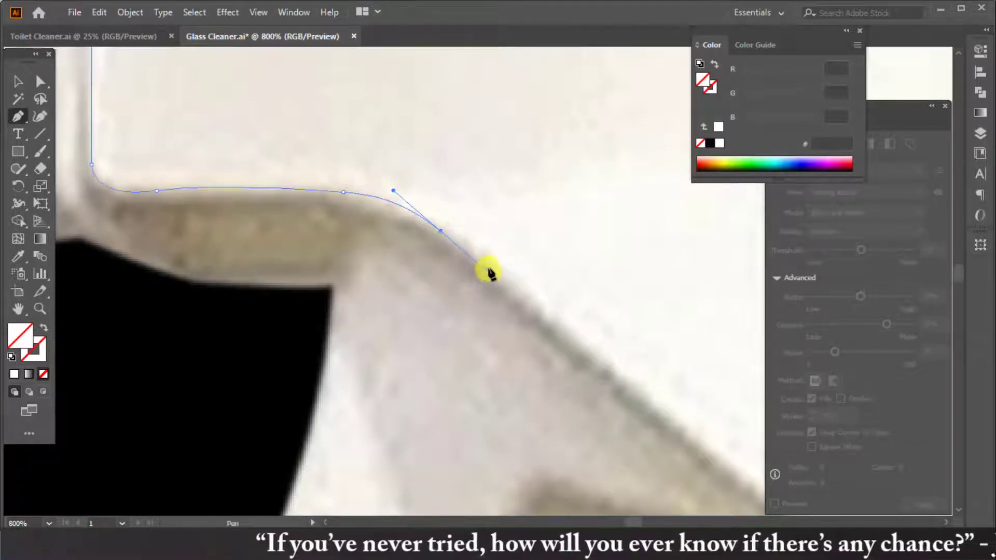
- Extend the inner path down the diagonal edge behind the trigger and curve it into the top of the ribbed collar
scroll(605, 402, down, 2)
scroll(607, 395, right, 3)
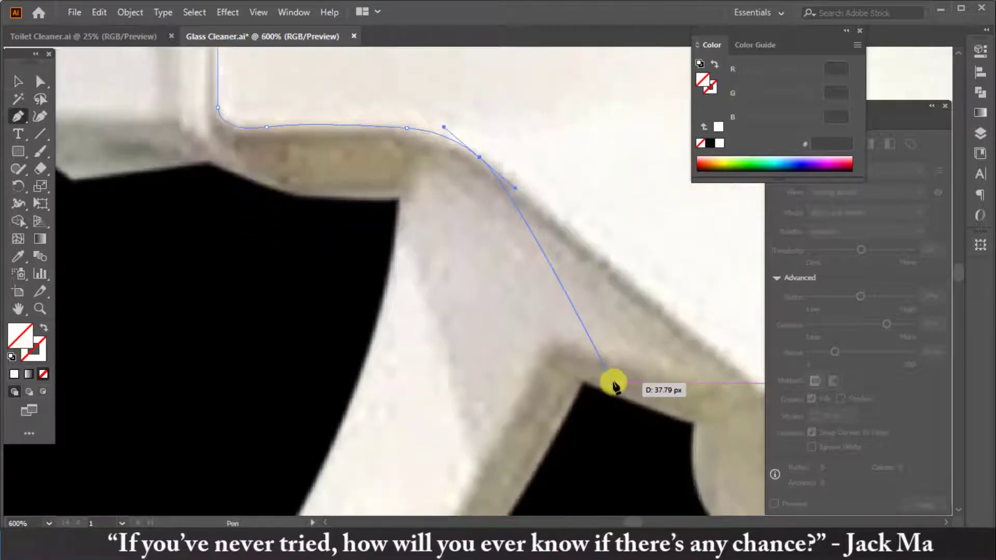
scroll(607, 395, down, 2)
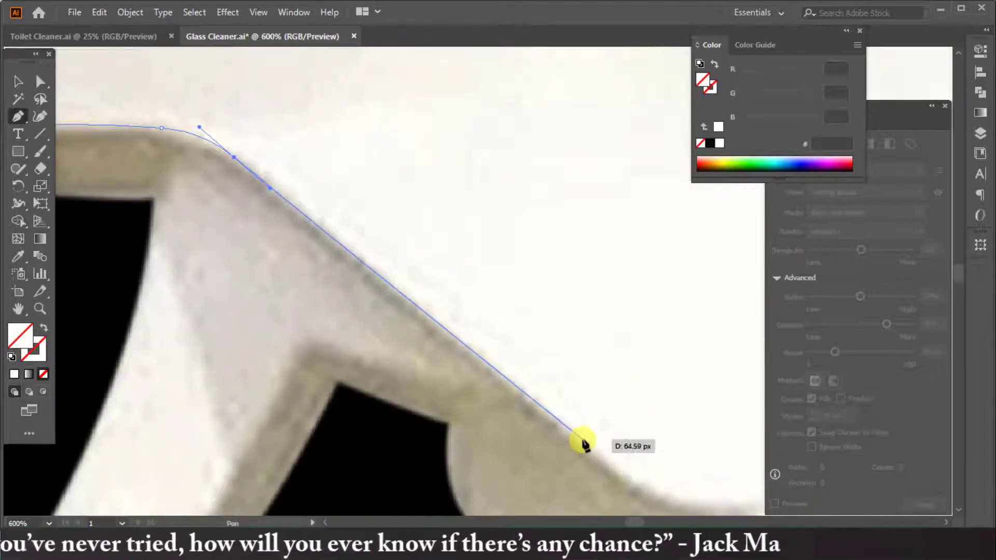
click(582, 440)
scroll(592, 440, down, 3)
scroll(597, 428, right, 3)
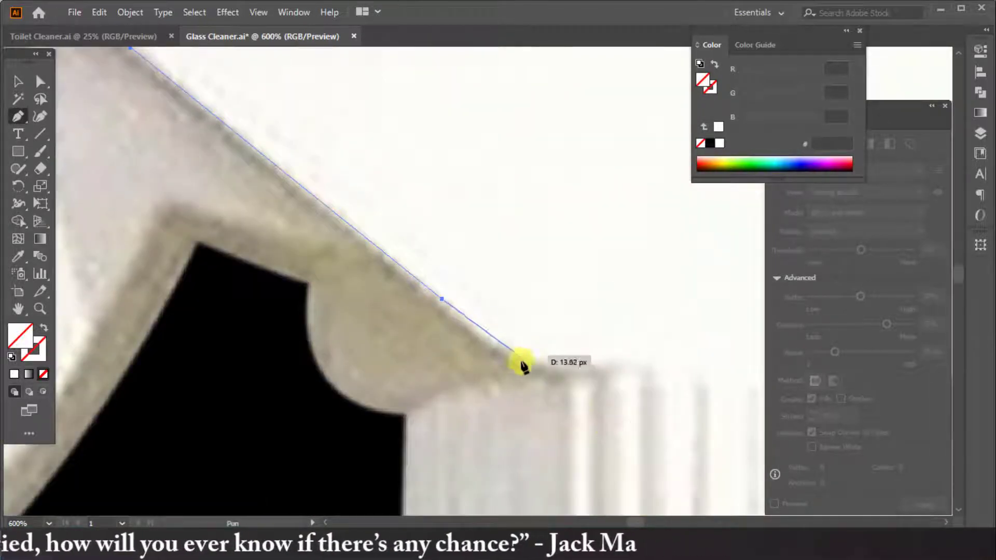
drag(607, 367, 716, 357)
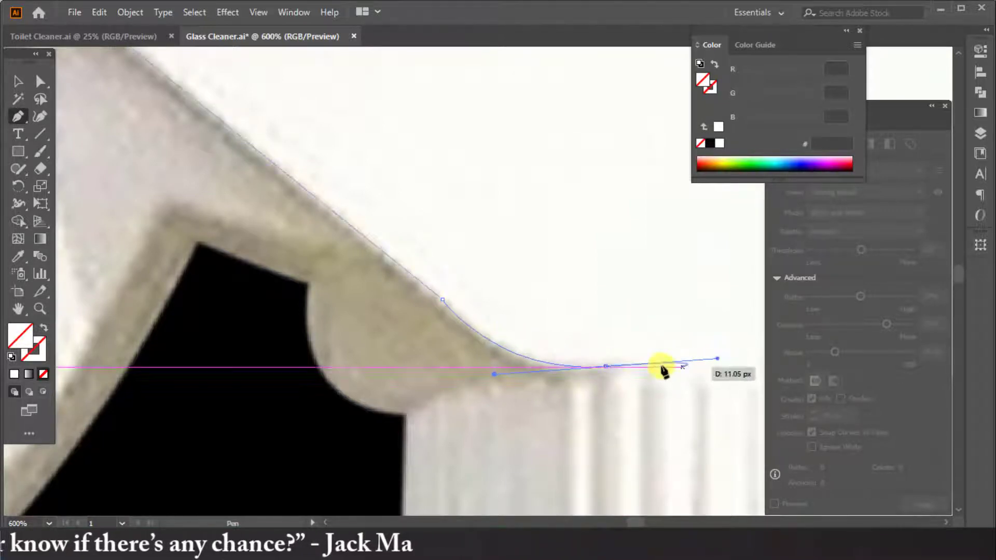
click(606, 366)
- Continue the path straight across the collar's top edge, then round the corner down the outer side of the narrow shadow strip
key(ctrl+minus)
key(ctrl+minus)
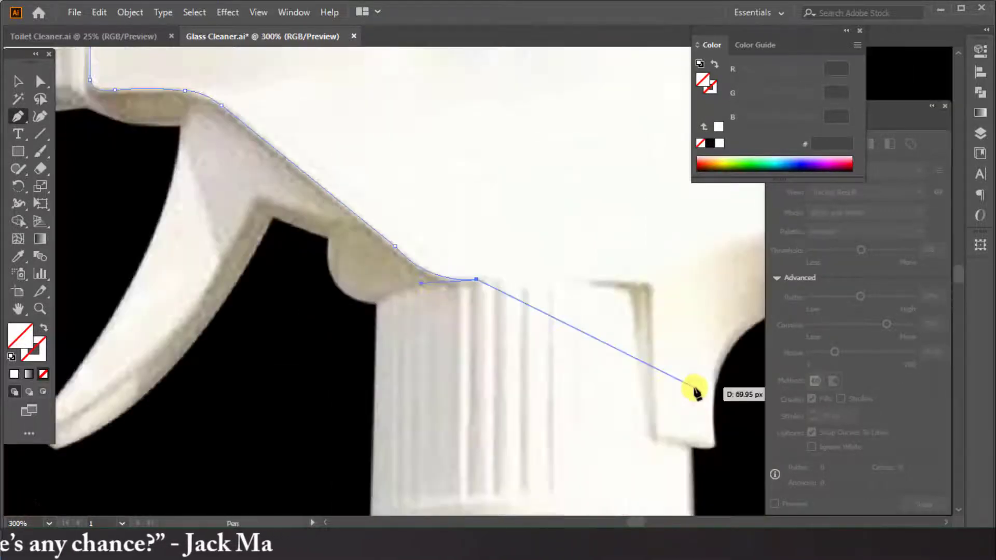
click(643, 283)
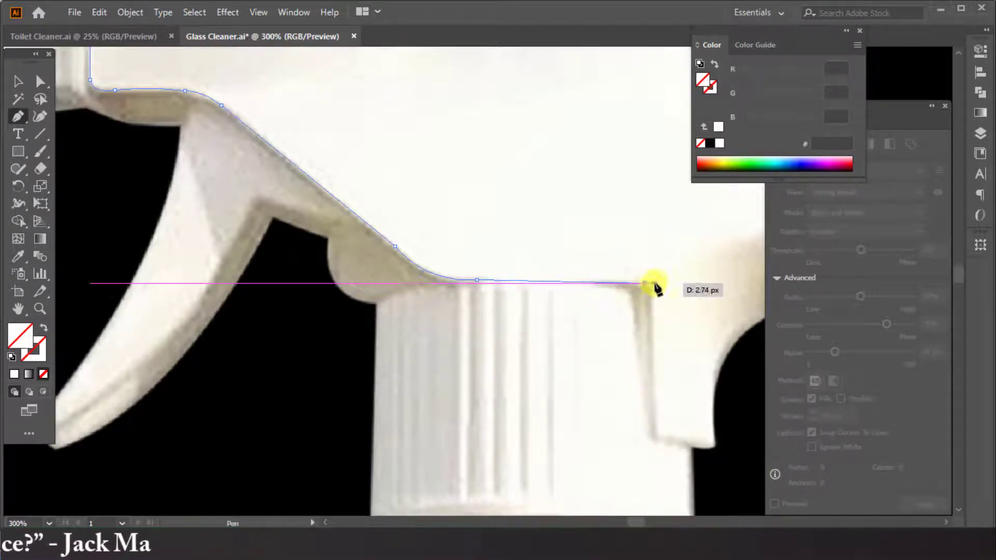
click(652, 330)
drag(645, 366, 647, 370)
key(ctrl)
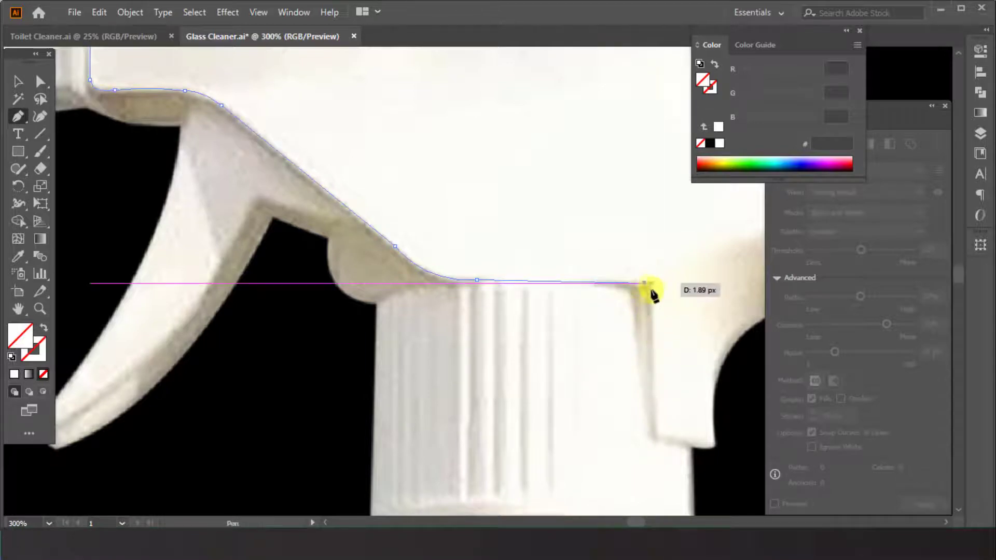
click(652, 339)
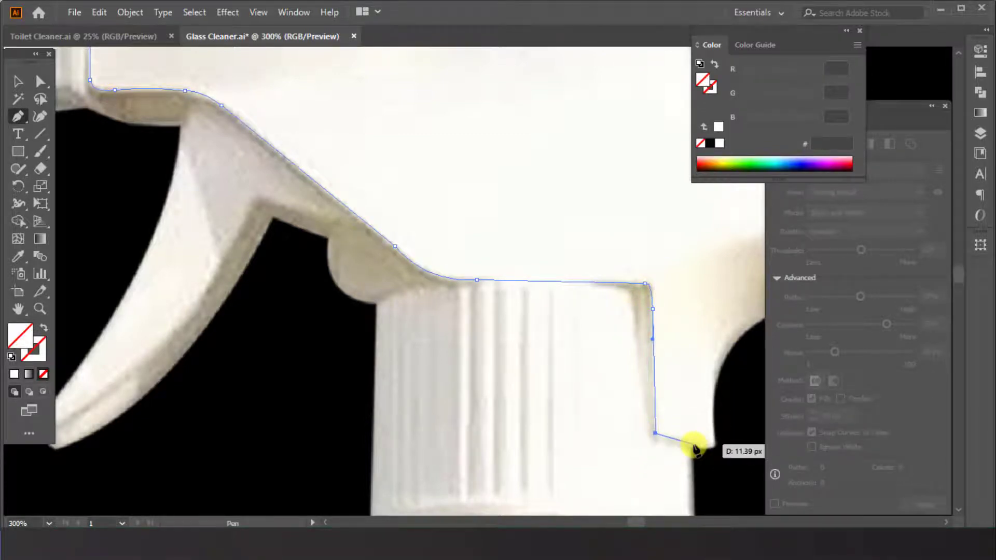
- Round the shadow strip's lower corner, run the path to the rear flap's bottom edge, and turn it back beneath the shadow
key(ctrl+=)
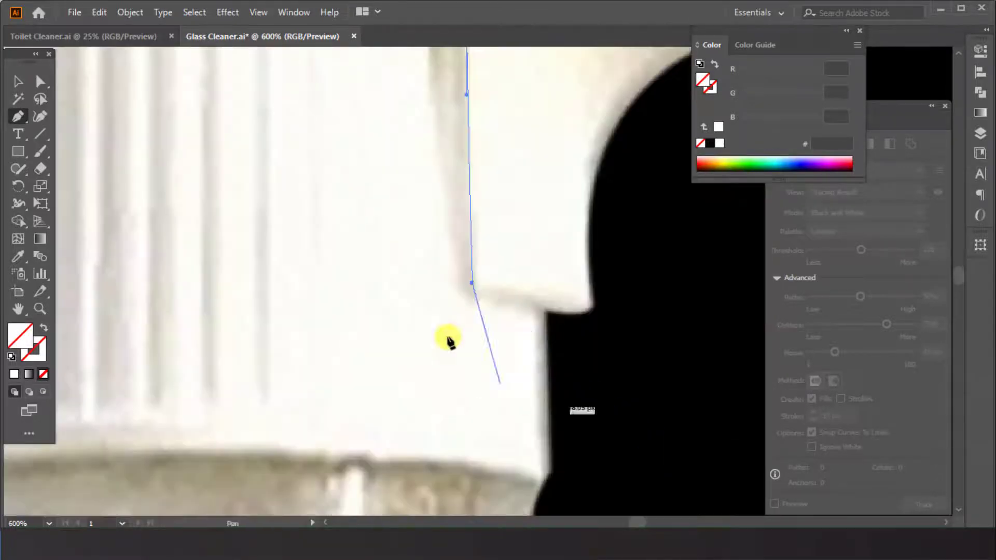
click(477, 265)
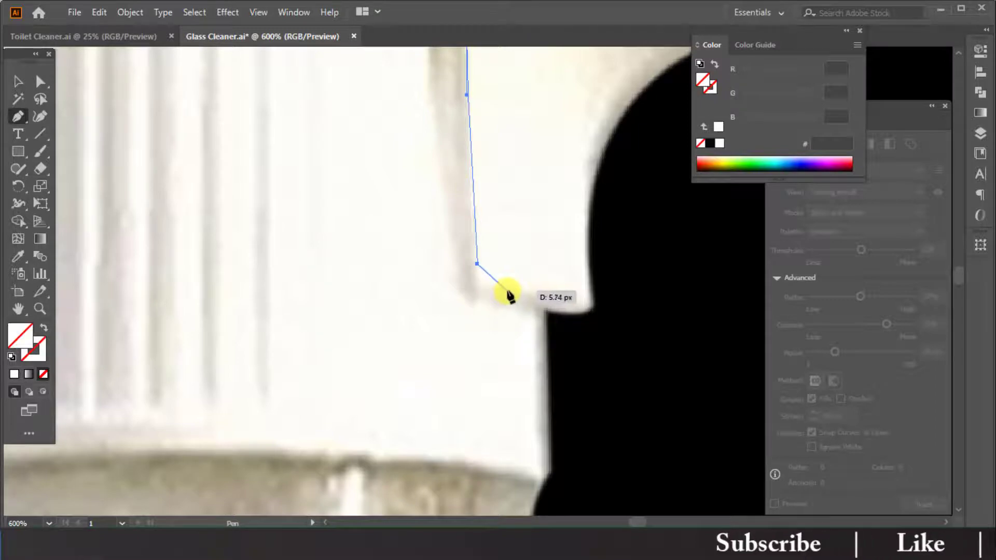
mouse_move(508, 290)
mouse_down()
mouse_move(544, 289)
mouse_move(547, 318)
mouse_move(487, 305)
mouse_up()
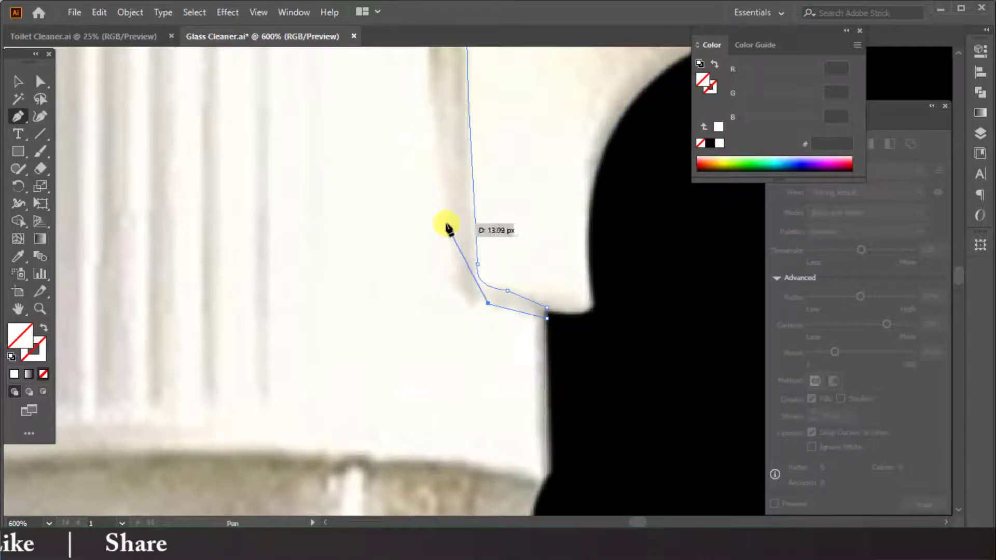
- Trace the inner side of the shadow strip back up and curve the path around its upper inner corner
drag(447, 224, 446, 185)
drag(445, 131, 441, 136)
scroll(439, 156, up, 5)
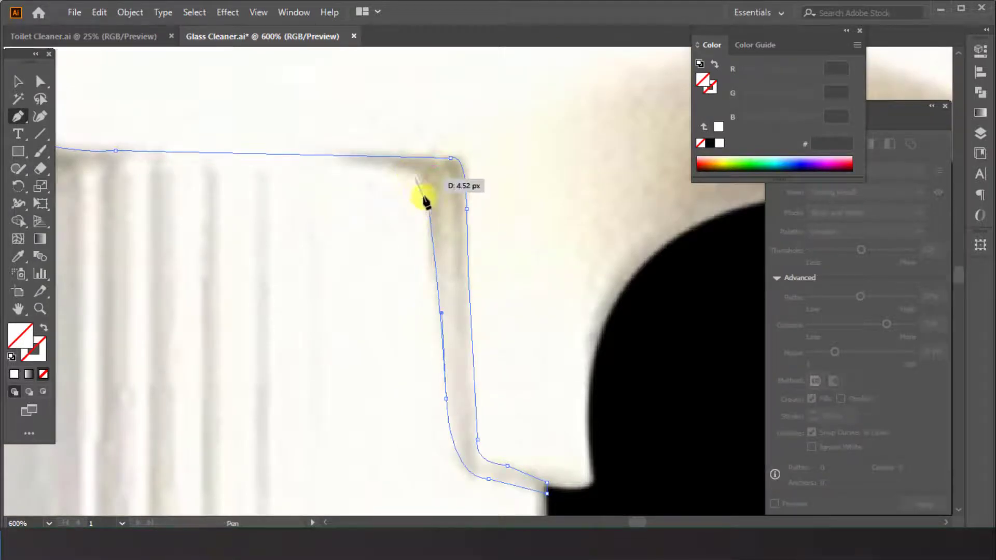
drag(414, 176, 393, 175)
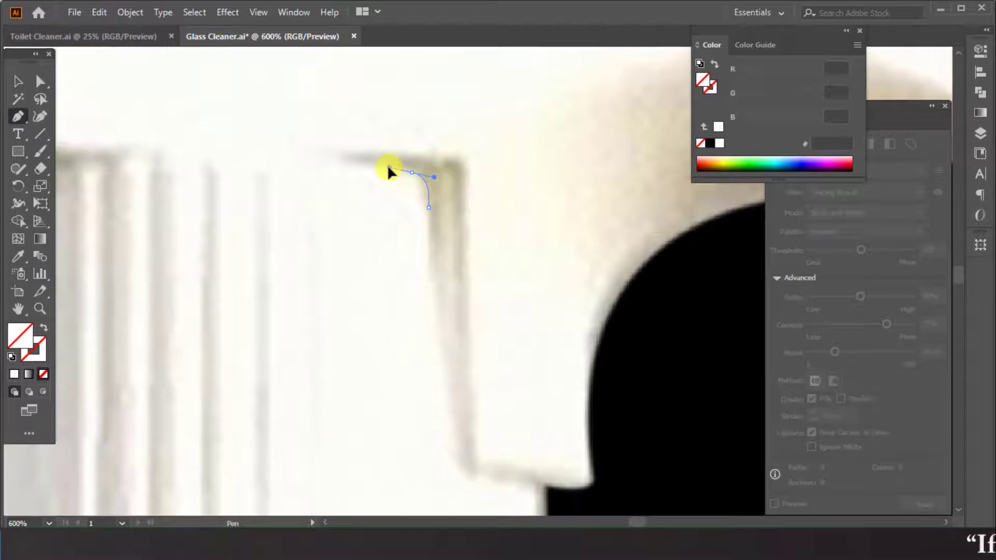
- Return the path just beneath the collar's top edge and curve it down to the collar corner below the bump
scroll(394, 163, up, 3)
scroll(383, 204, left, 2)
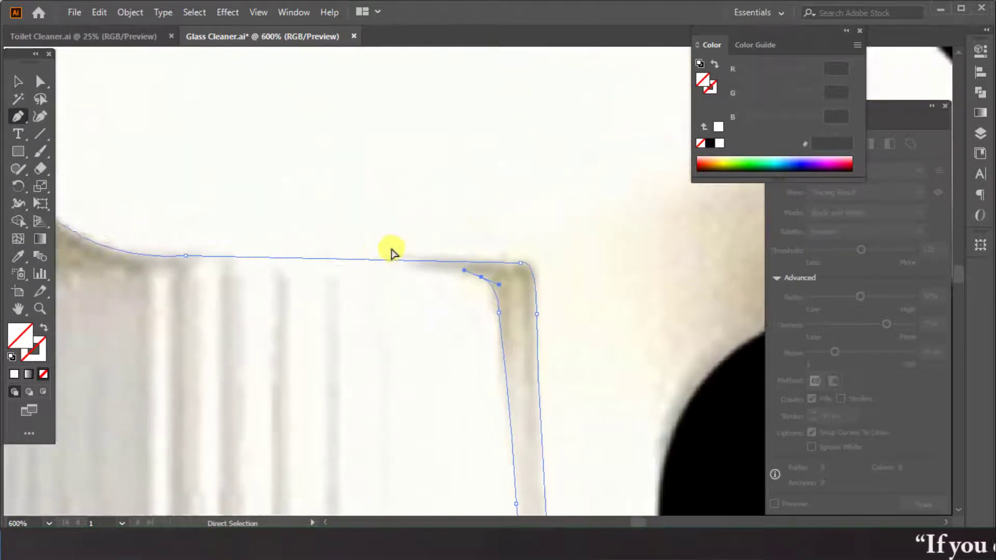
scroll(404, 261, left, 3)
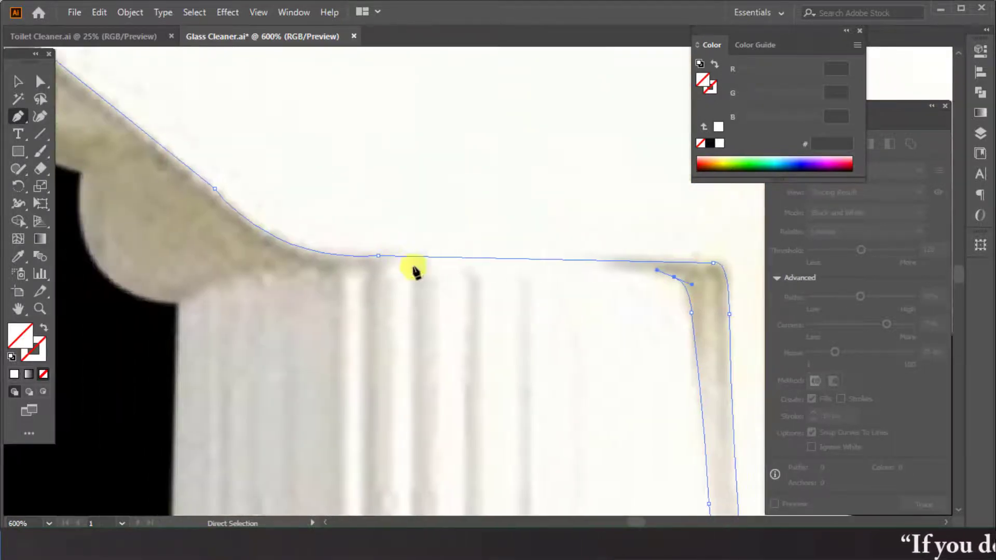
click(370, 265)
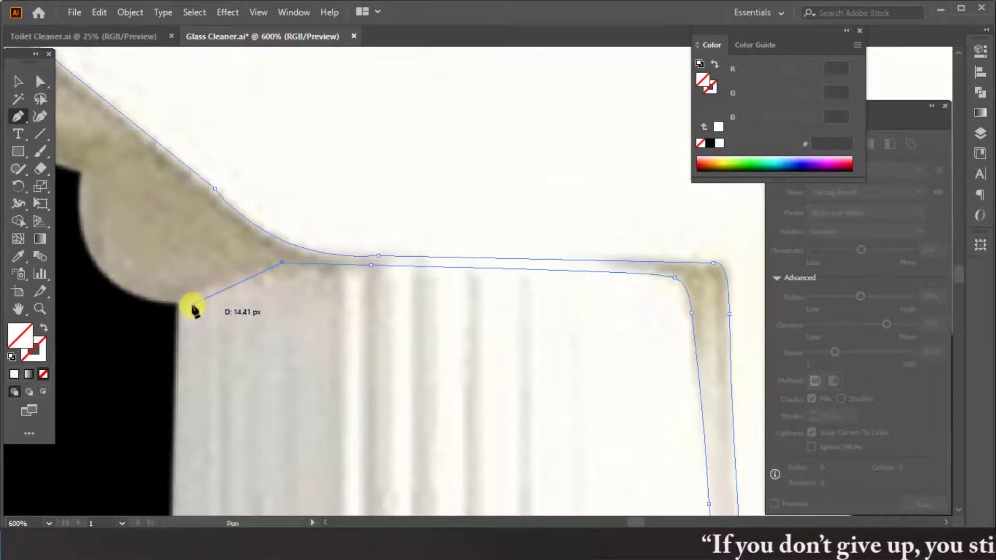
drag(177, 305, 176, 324)
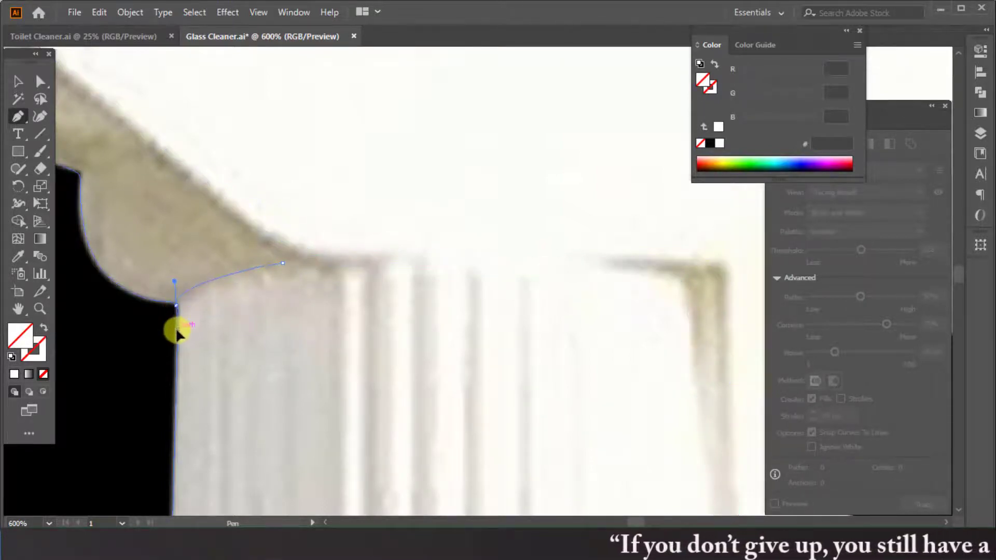
scroll(133, 338, up, 3)
drag(175, 392, 90, 294)
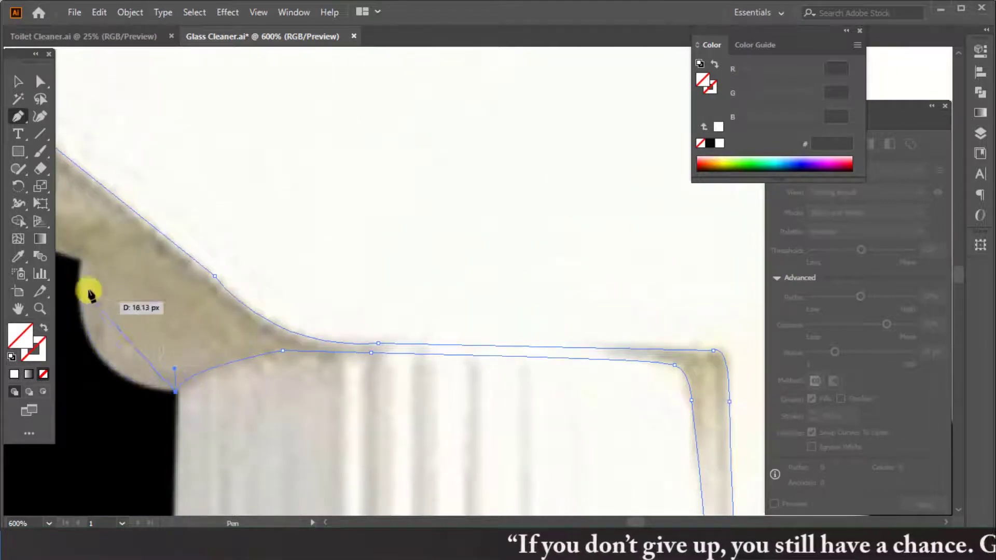
- Curve the path around the rounded bump and run it straight to the inner corner behind the trigger
scroll(119, 299, up, 3)
scroll(171, 322, left, 7)
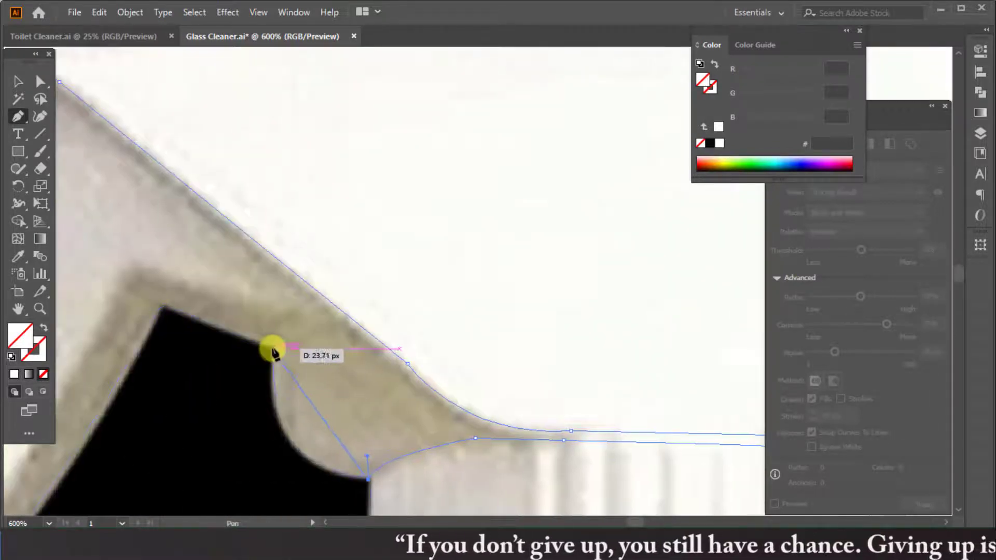
drag(274, 349, 301, 227)
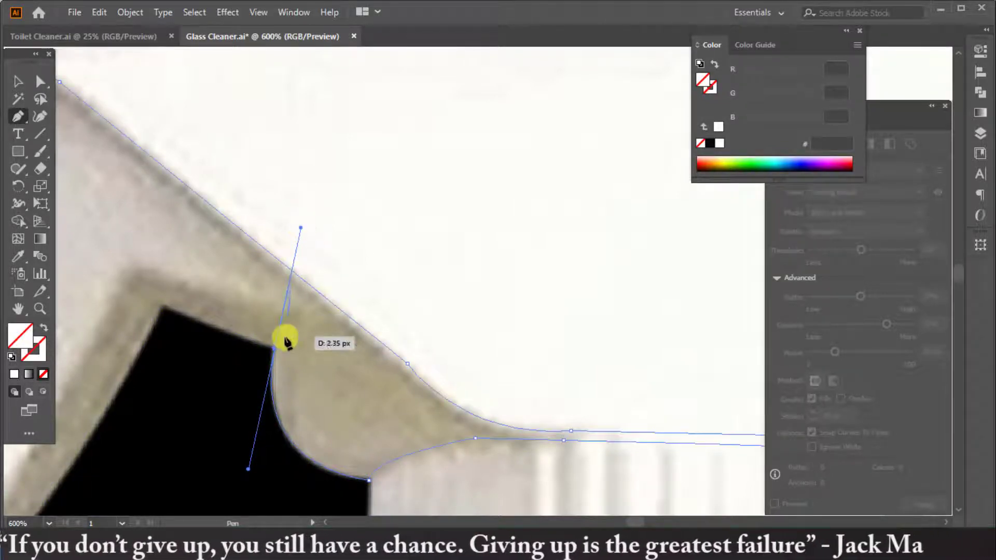
click(276, 348)
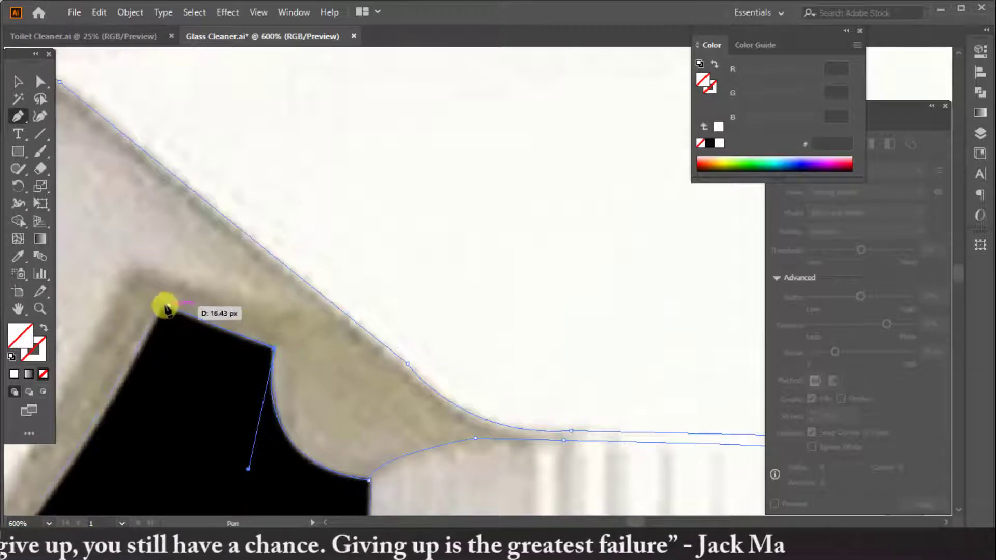
drag(165, 309, 162, 308)
- Trace the trigger's curved back edge down to its tip with one smooth segment
scroll(160, 308, left, 5)
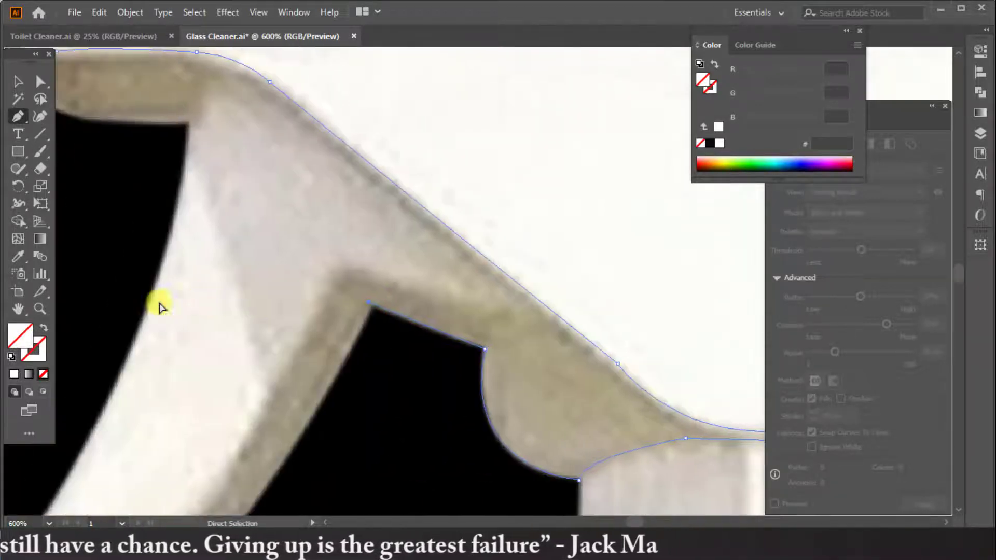
scroll(159, 307, down, 5)
drag(307, 271, 136, 426)
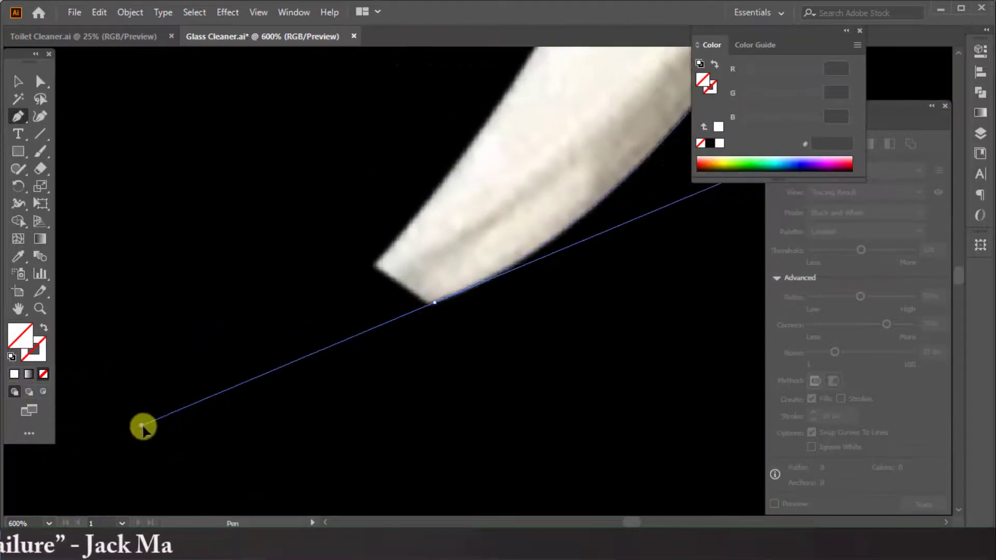
- Cut the path across the trigger's tip and curve it up the front edge, ending in a corner at the tan strip
scroll(150, 425, right, 5)
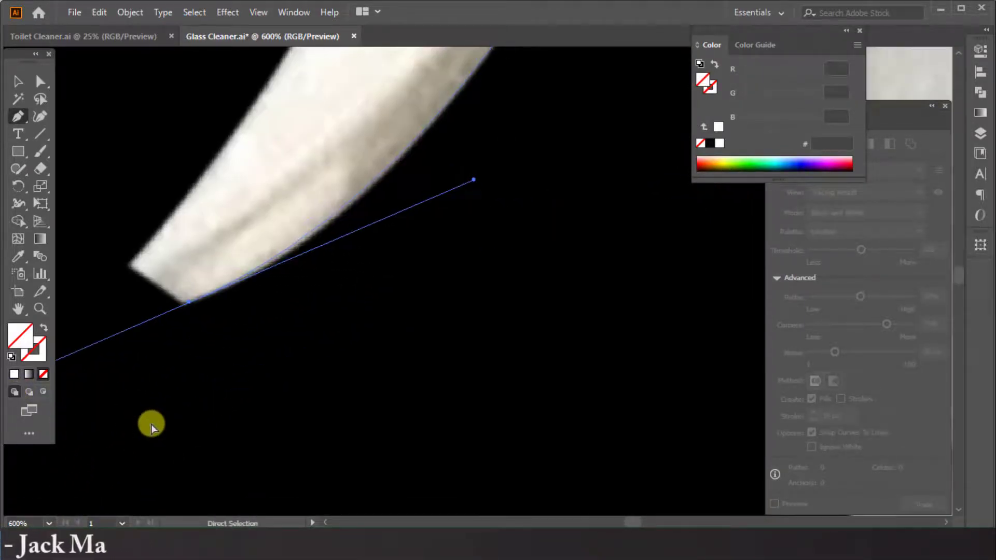
scroll(149, 422, up, 5)
scroll(149, 423, down, 2)
drag(222, 418, 187, 446)
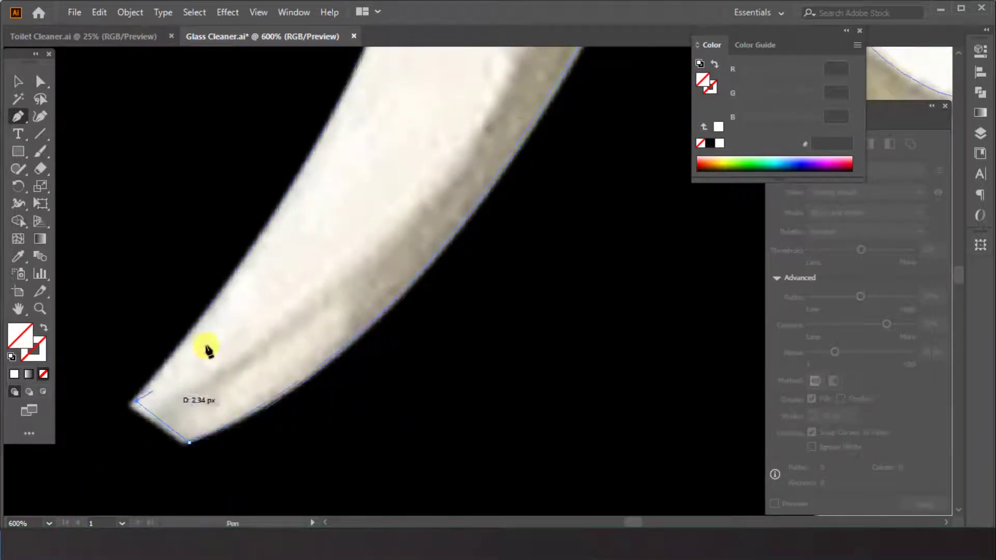
scroll(223, 345, up, 10)
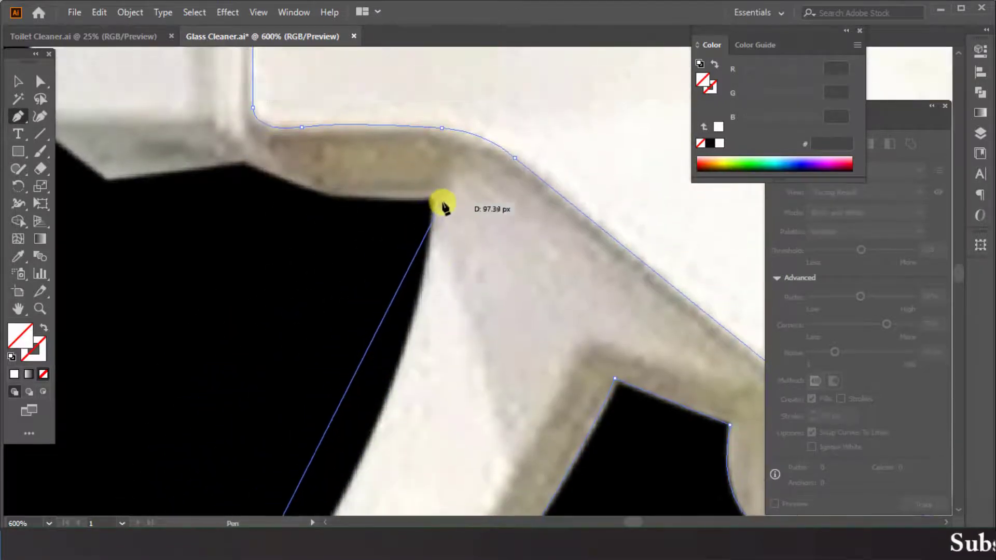
drag(437, 201, 465, 94)
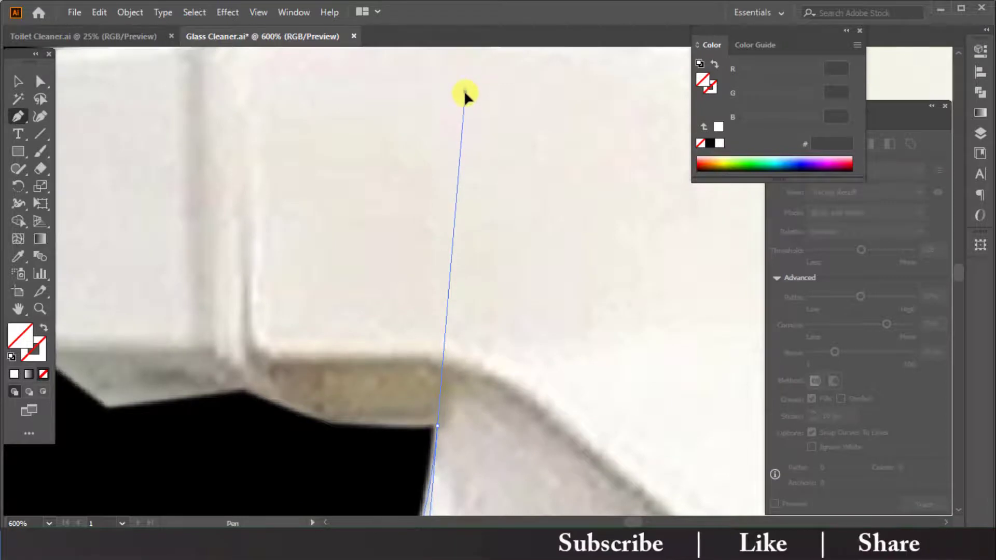
scroll(483, 396, down, 5)
scroll(470, 372, down, 5)
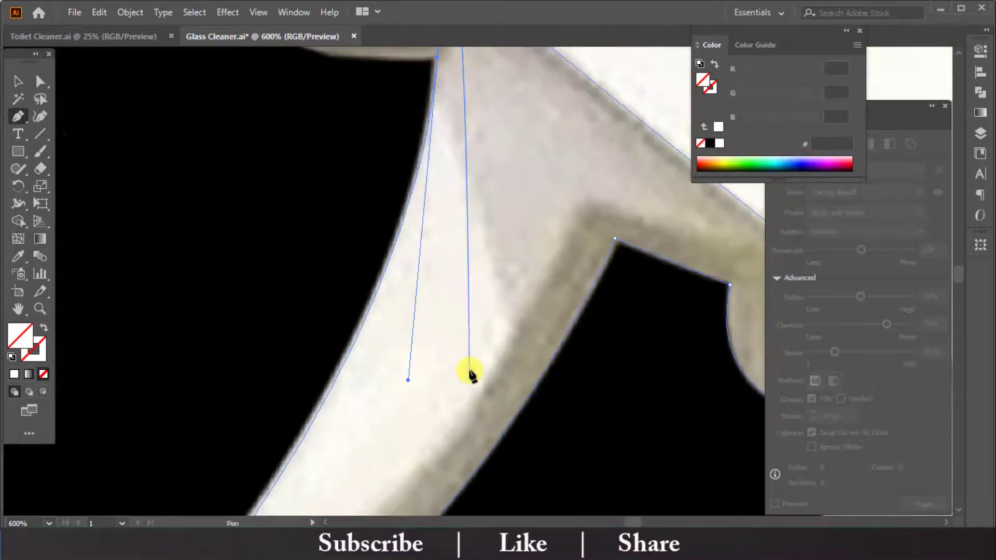
scroll(469, 377, up, 6)
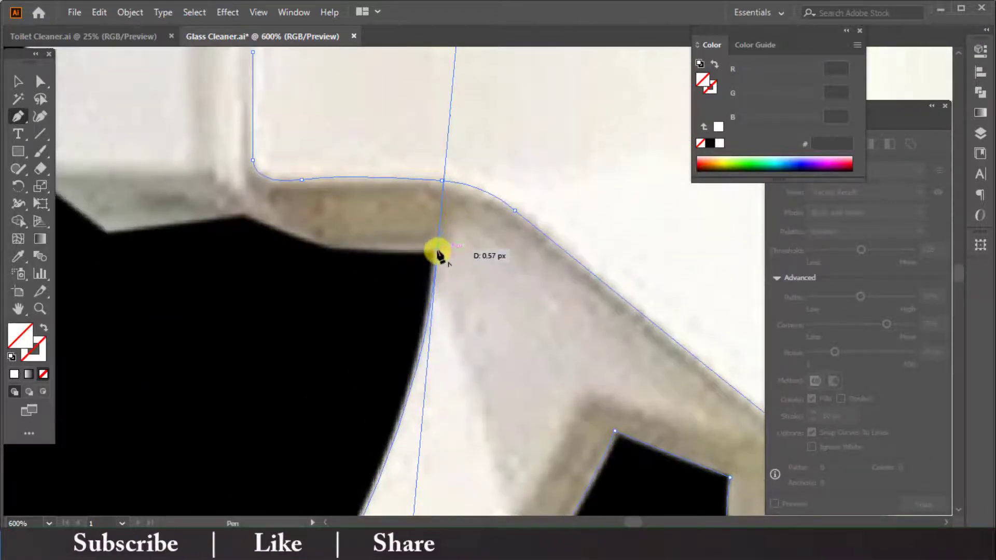
click(436, 251)
- Curve the path along the tan strip's underside to the nozzle seam and make that anchor a corner
click(256, 223)
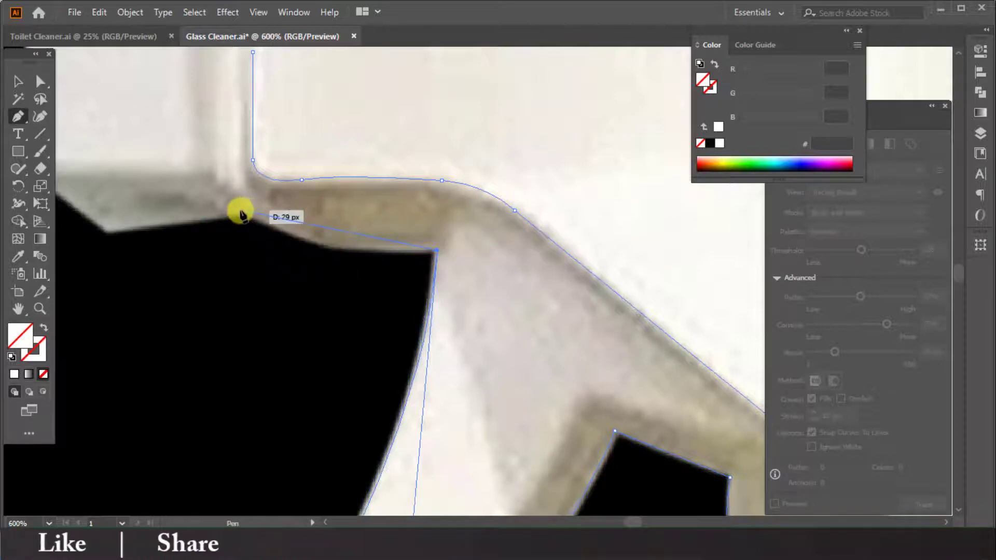
click(244, 210)
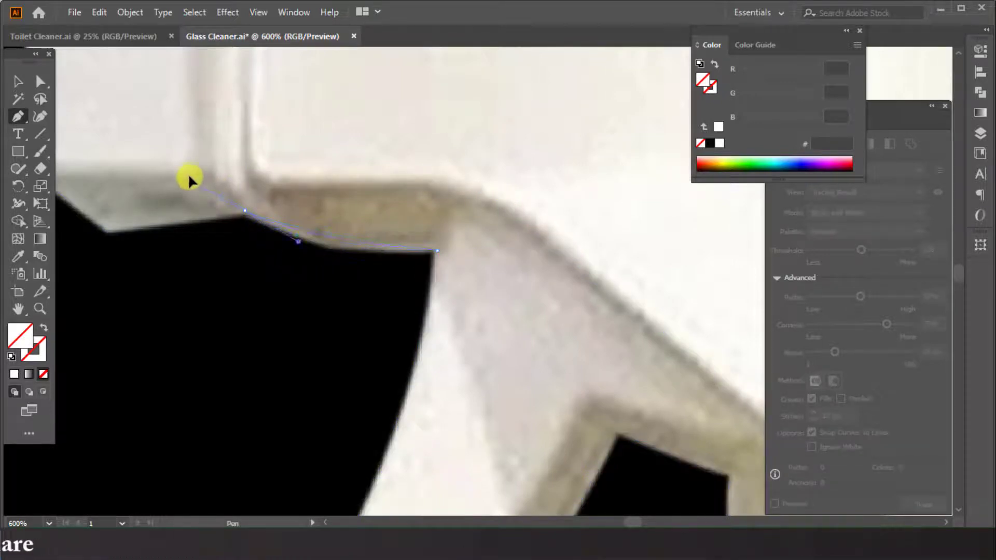
drag(186, 163, 180, 159)
click(244, 211)
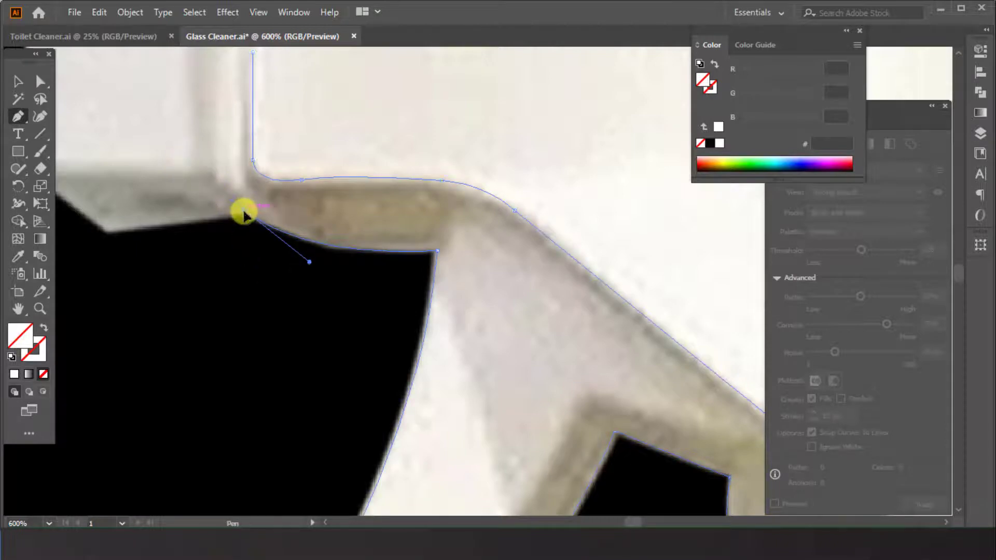
- Continue the path with straight segments along the nozzle's lower edge and up to its front lower corner
click(109, 228)
scroll(69, 218, up, 3)
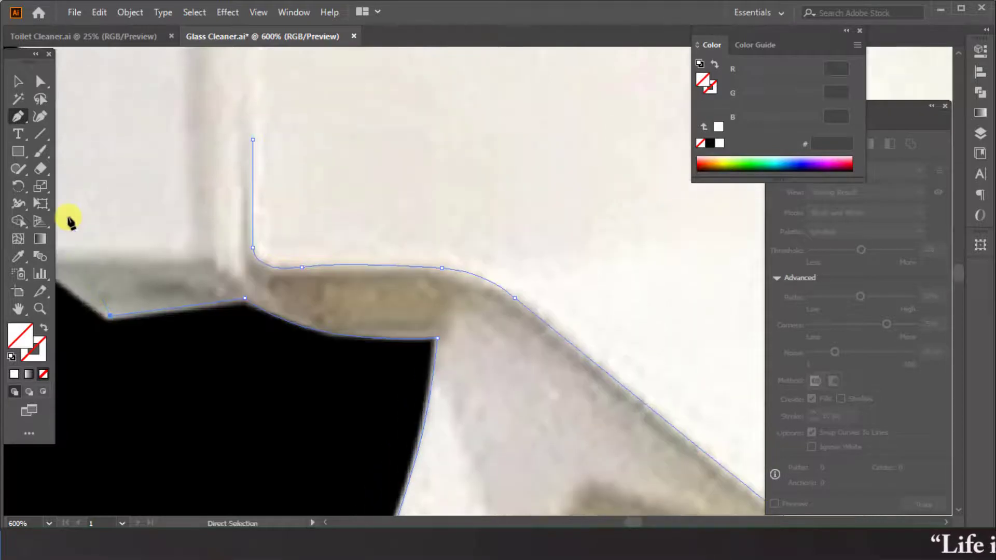
scroll(204, 251, left, 4)
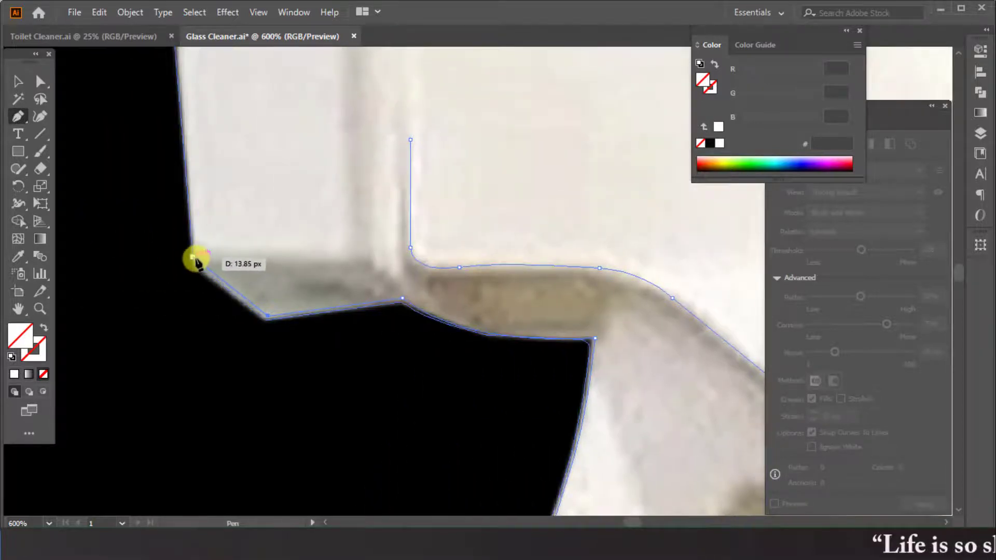
click(198, 260)
scroll(197, 239, up, 5)
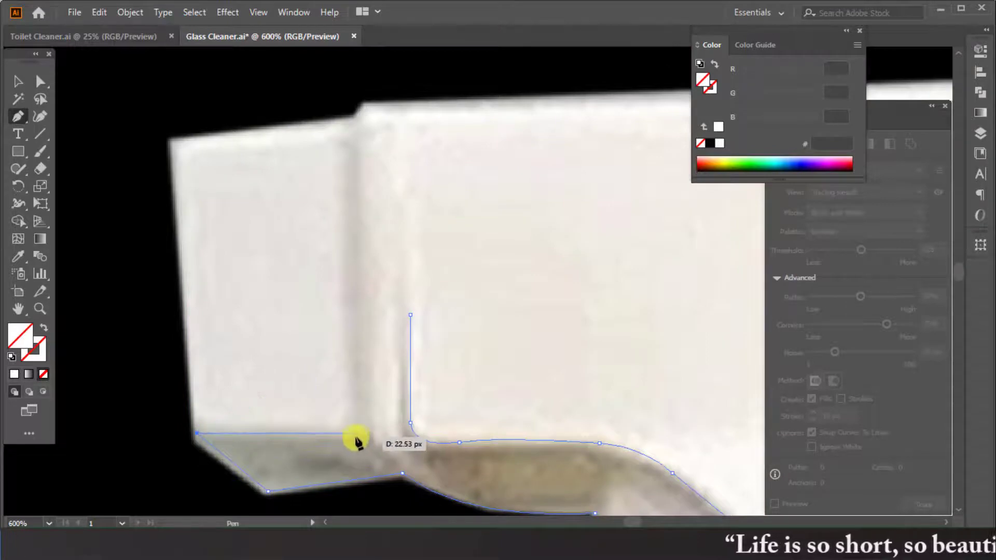
- Trace the narrow seam behind the nozzle and the short groove beside it, and close the shaded path with a small curve
click(342, 138)
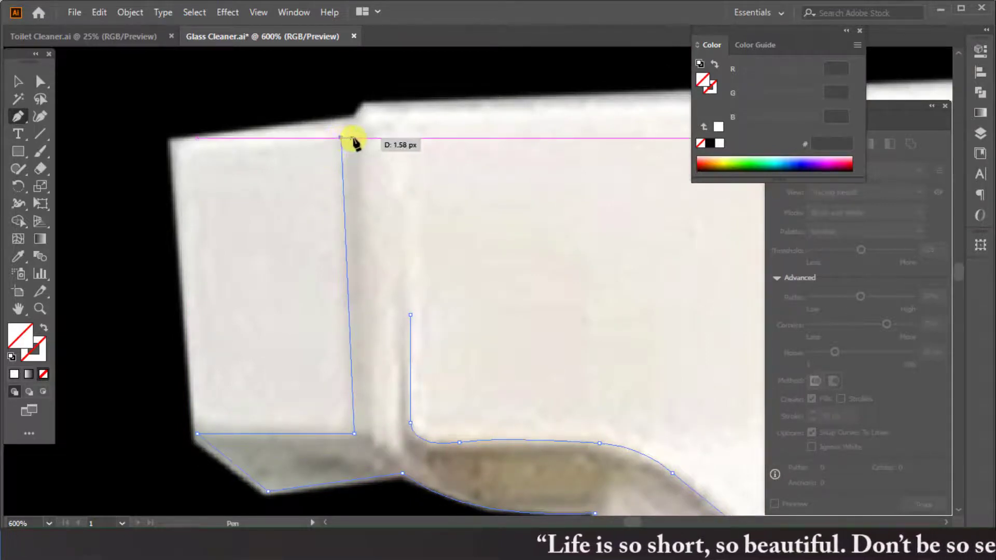
click(355, 138)
click(367, 374)
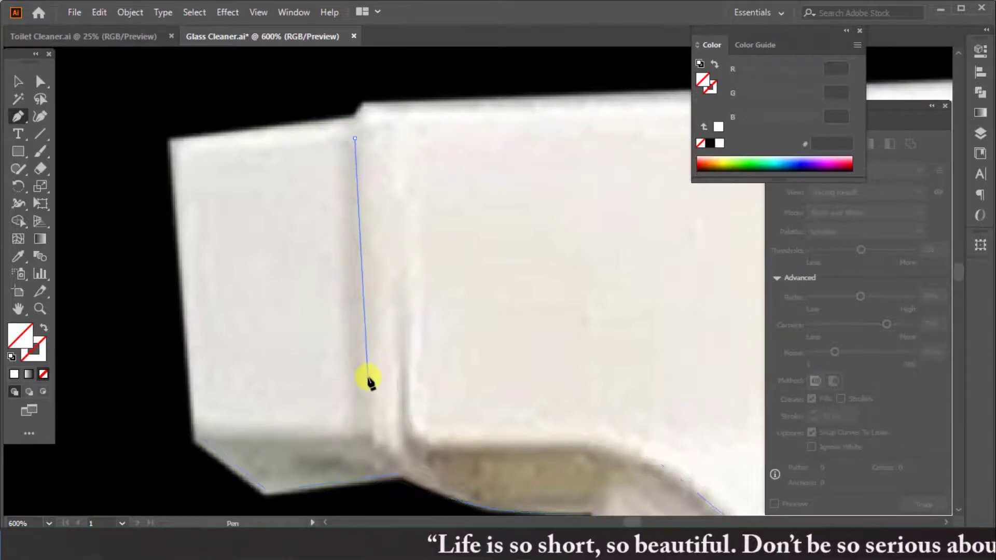
click(373, 435)
click(389, 442)
click(403, 434)
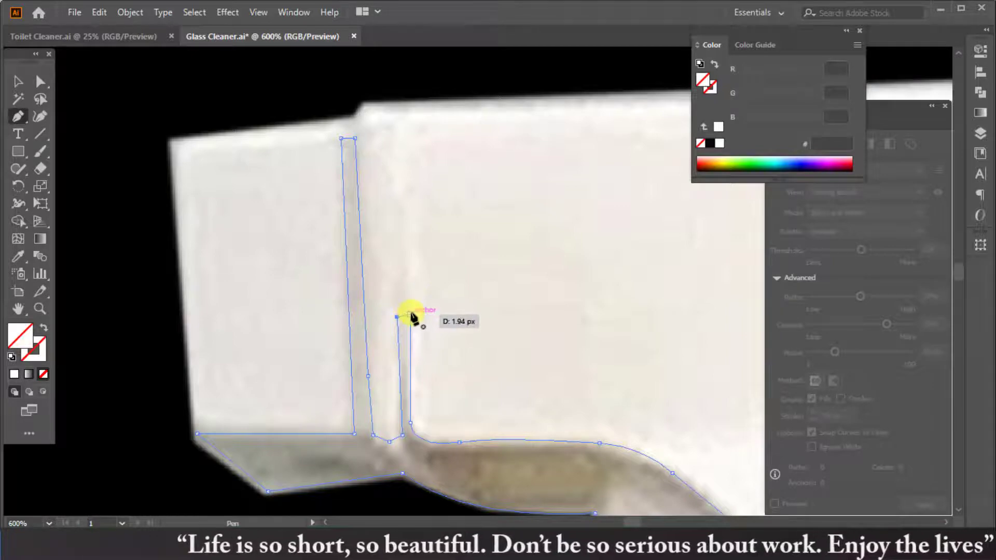
drag(410, 316, 414, 336)
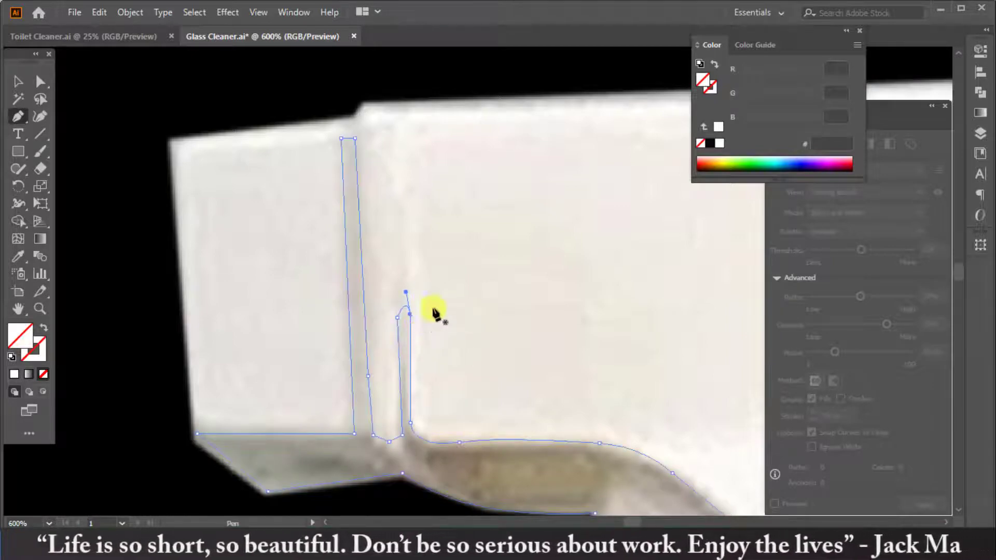
- Fill the closed shaded path with the light grey d7d2cc sampled from the trigger in the photo, and deselect it
key(ctrl+minus)
key(ctrl+minus)
key(ctrl+minus)
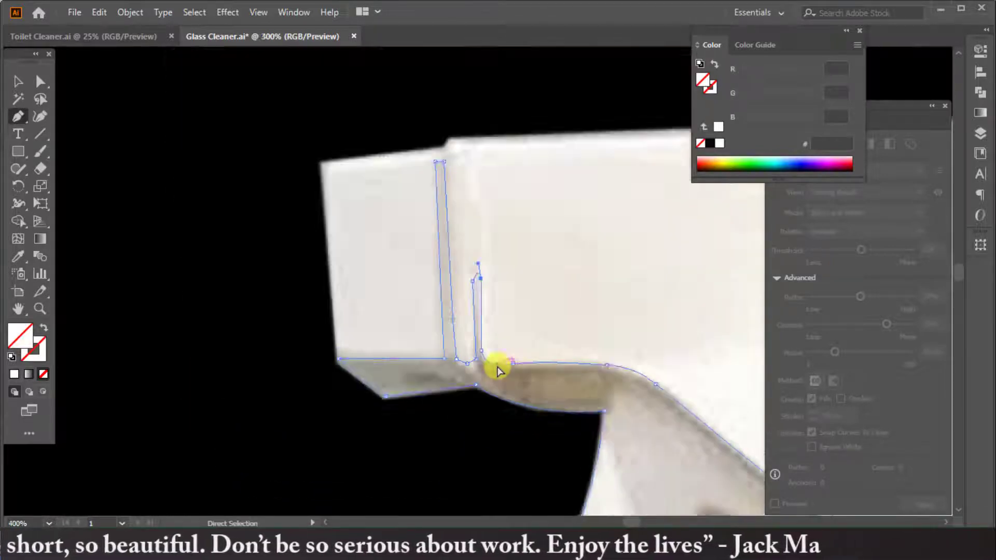
click(17, 256)
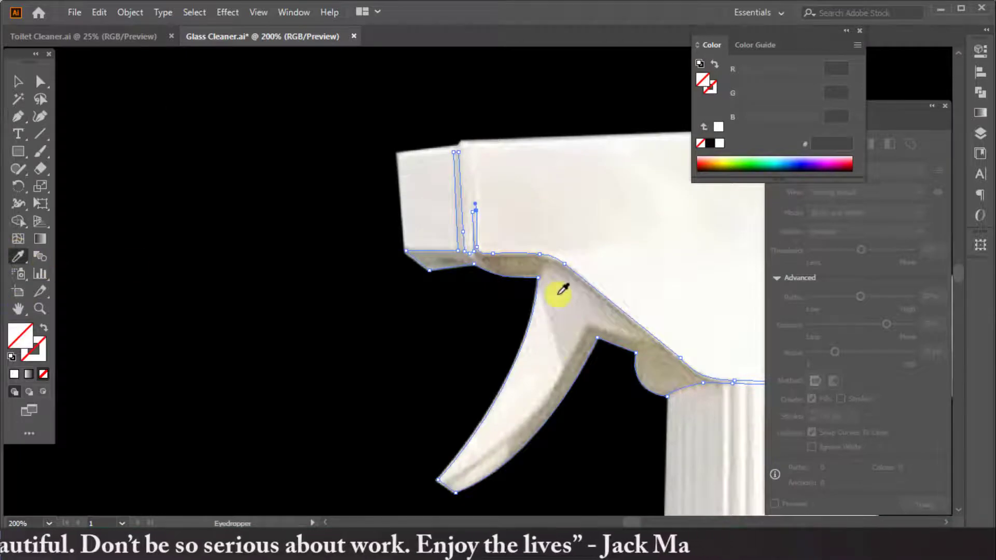
click(554, 288)
click(18, 81)
click(118, 166)
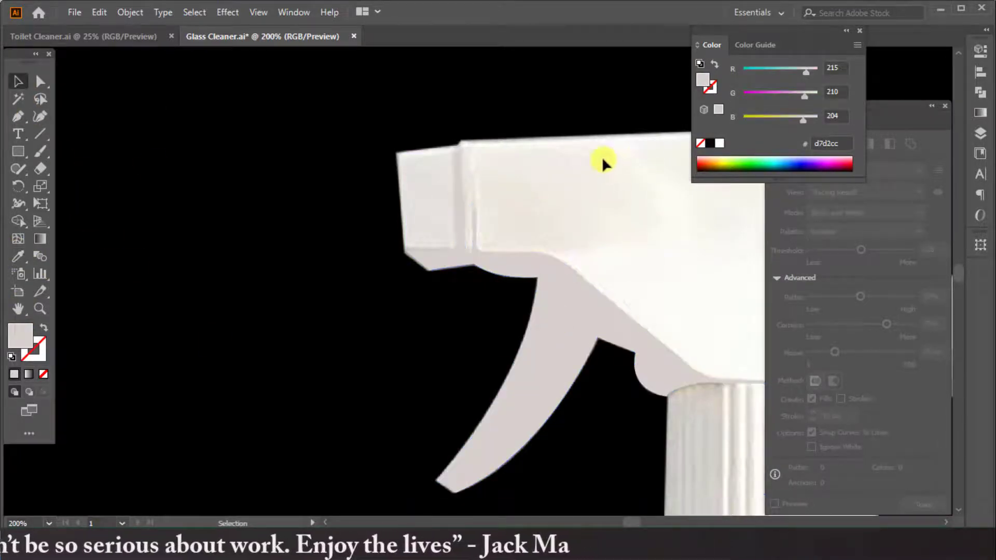
- Fill the spray head's outer outline shape with white (ffffff) and deselect it
click(474, 147)
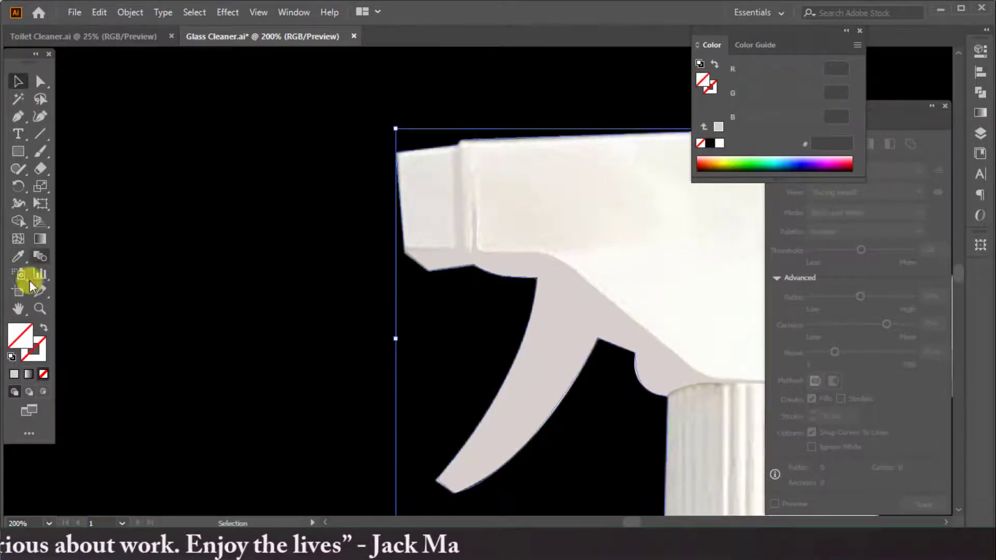
click(14, 374)
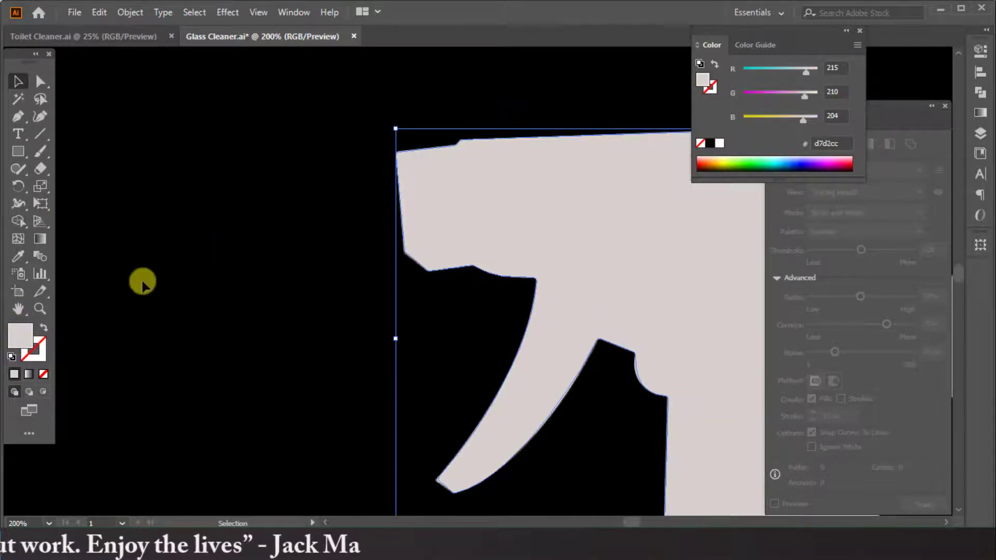
scroll(649, 244, right, 2)
click(718, 144)
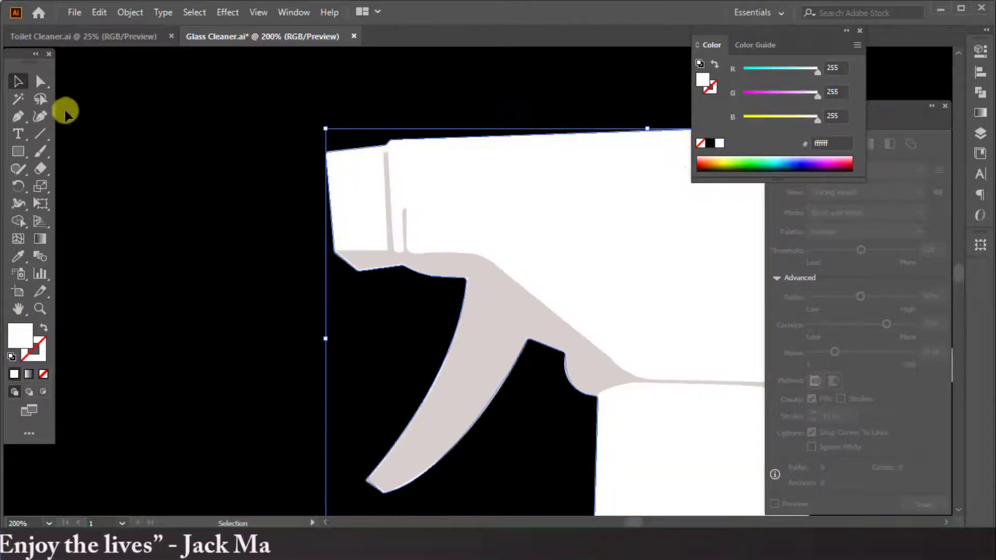
click(273, 282)
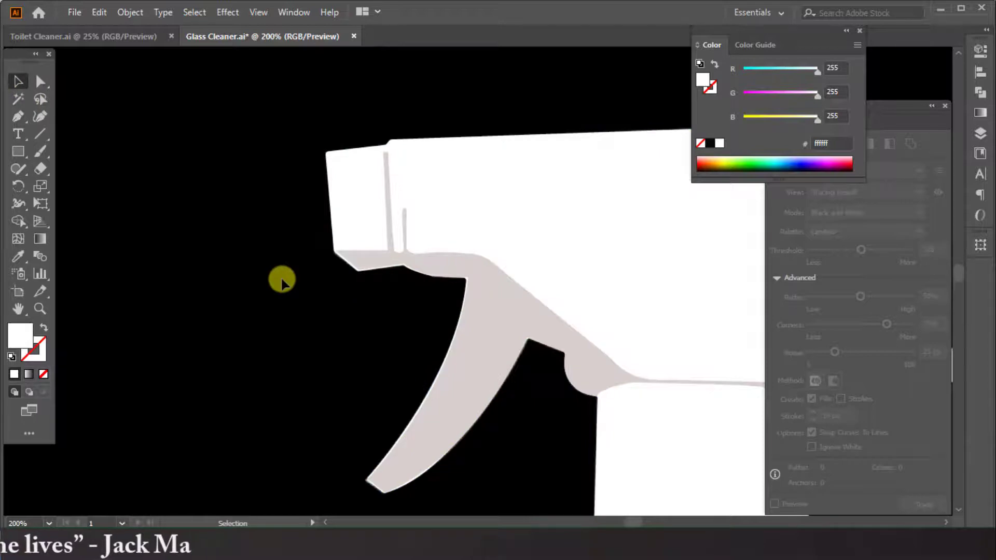
- Save the document with the filled spray head shapes
key(ctrl+minus)
key(ctrl+minus)
key(ctrl+minus)
key(ctrl+minus)
scroll(281, 279, right, 3)
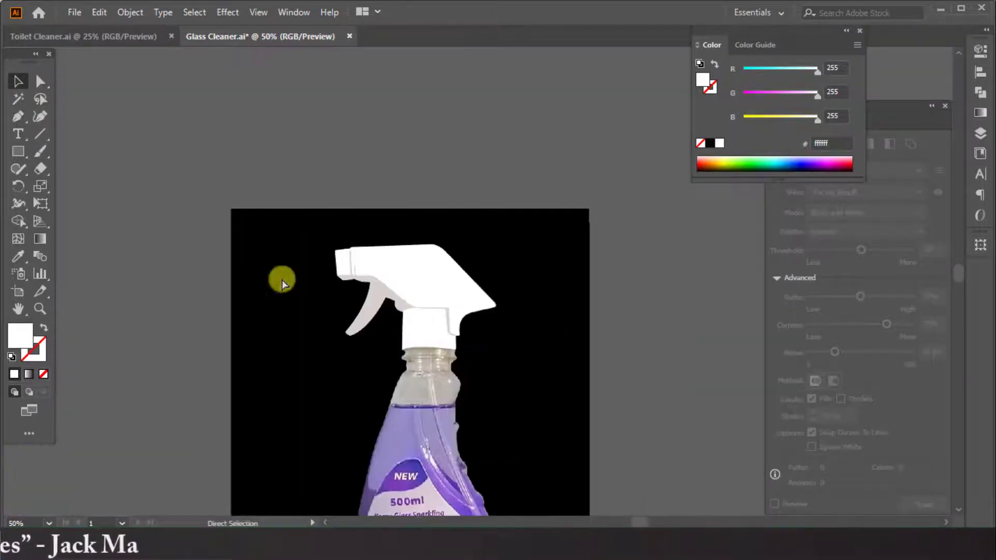
click(419, 271)
click(550, 243)
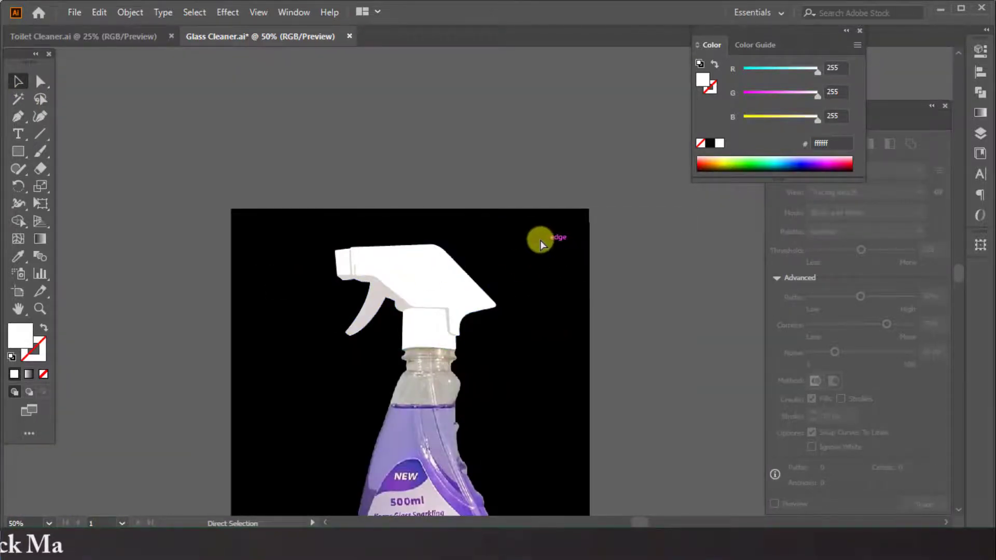
key(ctrl+s)
- Round the corners of the grey shaded shape by about 1 px, starting from the trigger's tip, and deselect it
scroll(453, 283, down, 3)
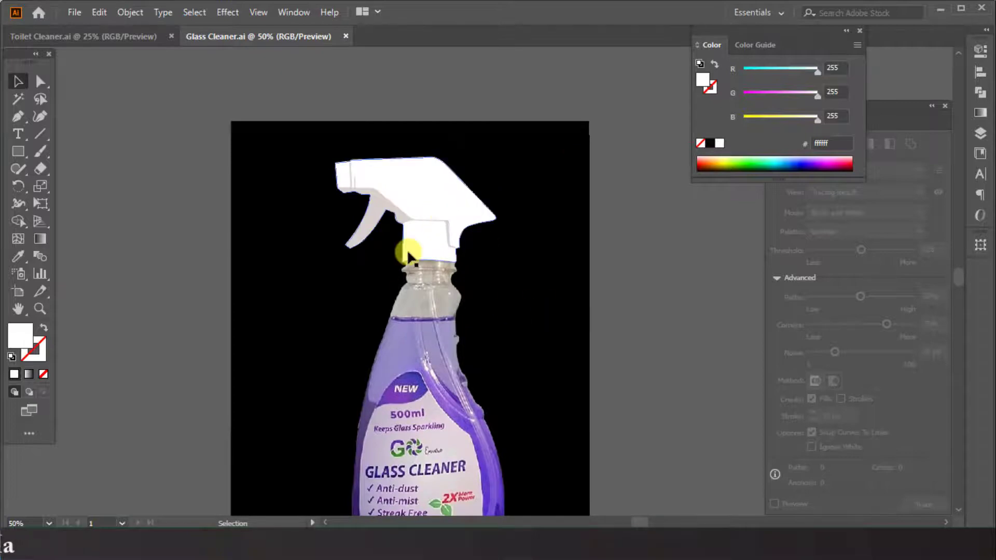
key(ctrl+plus)
key(ctrl+plus)
key(ctrl+plus)
key(ctrl+plus)
key(ctrl+plus)
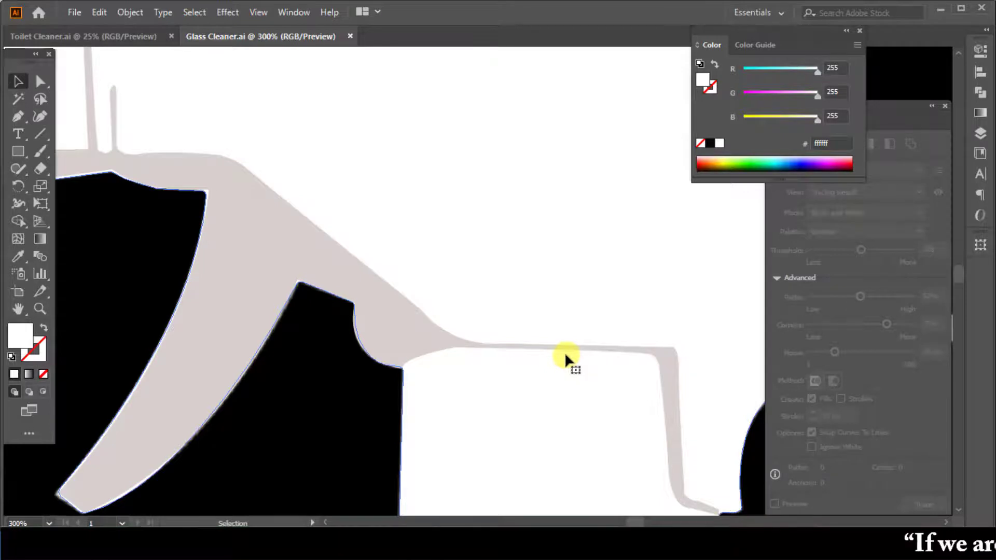
click(257, 325)
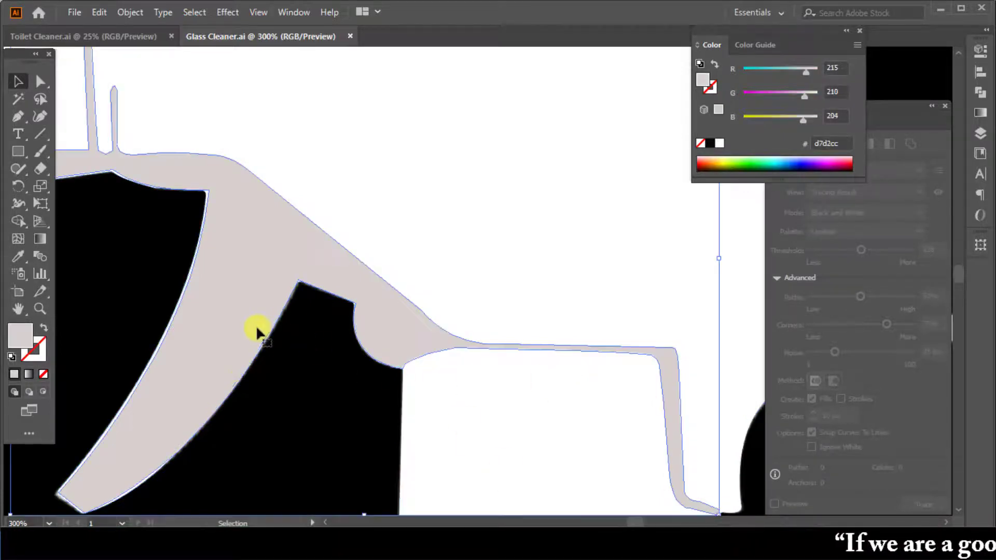
scroll(254, 361, down, 3)
key(a)
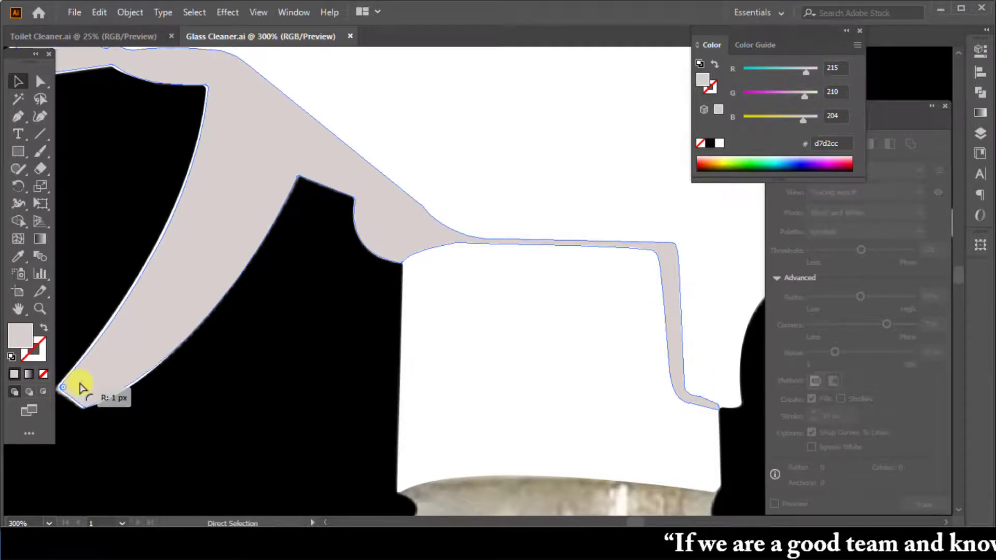
drag(82, 383, 88, 389)
click(181, 455)
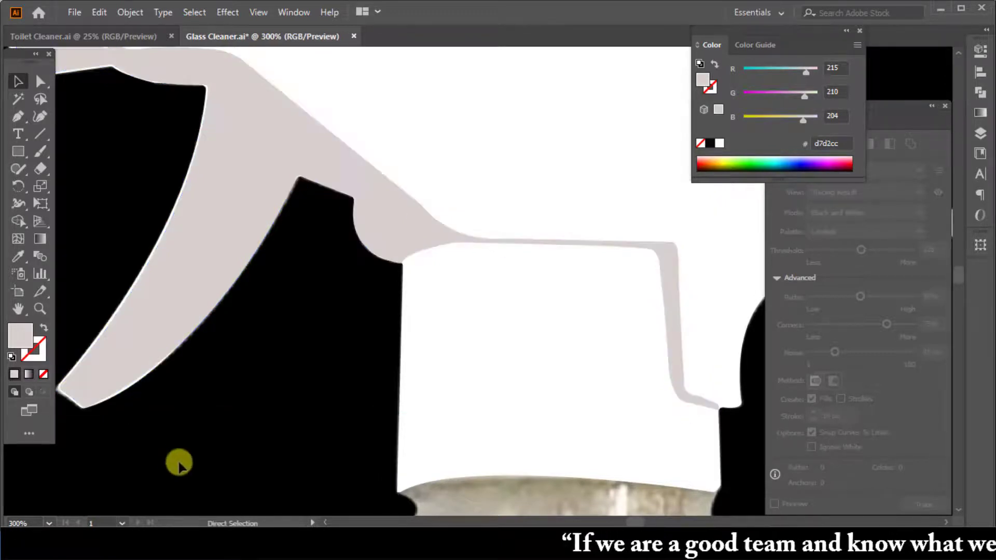
scroll(179, 463, left, 1)
scroll(179, 463, right, 3)
key(v)
click(117, 281)
scroll(123, 290, left, 3)
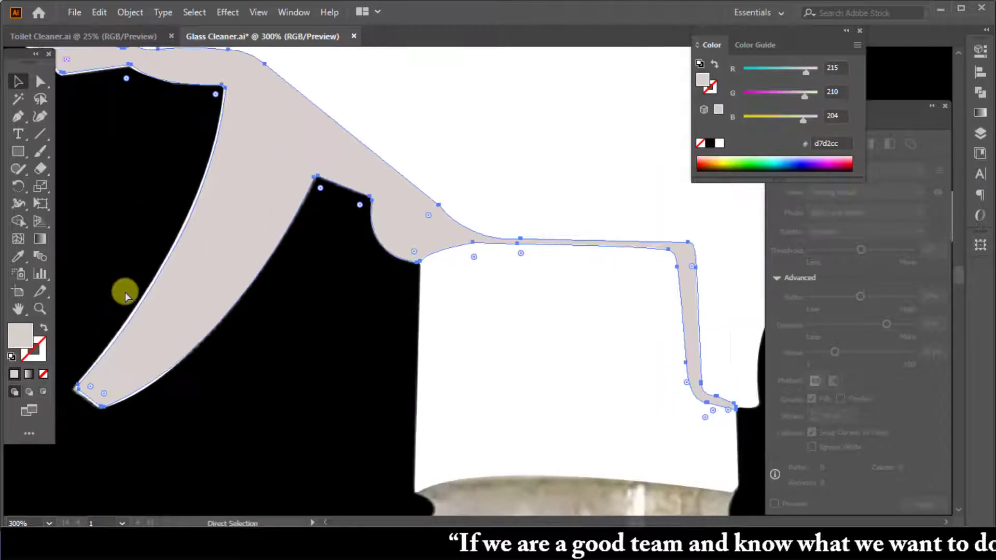
drag(66, 411, 62, 410)
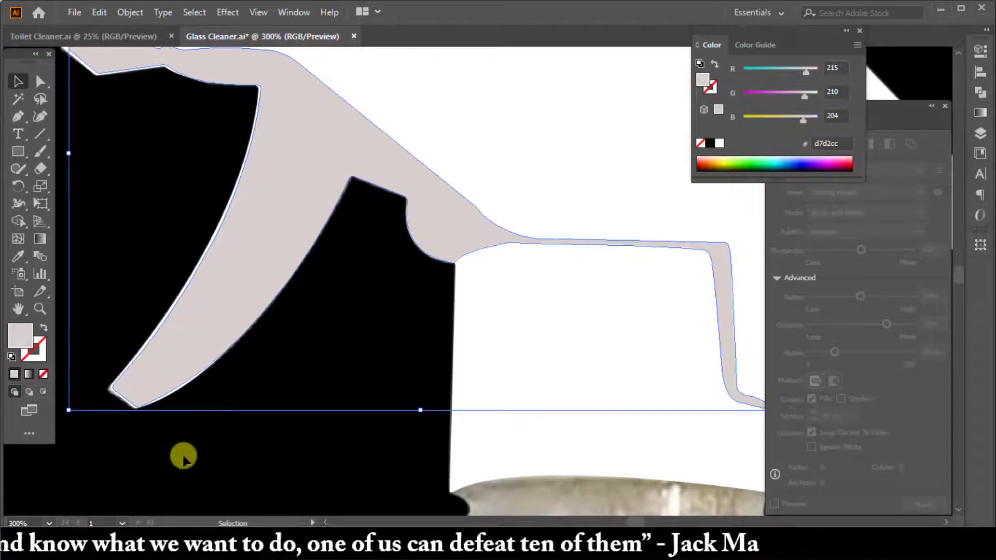
key(ctrl+z)
key(Right)
key(Left)
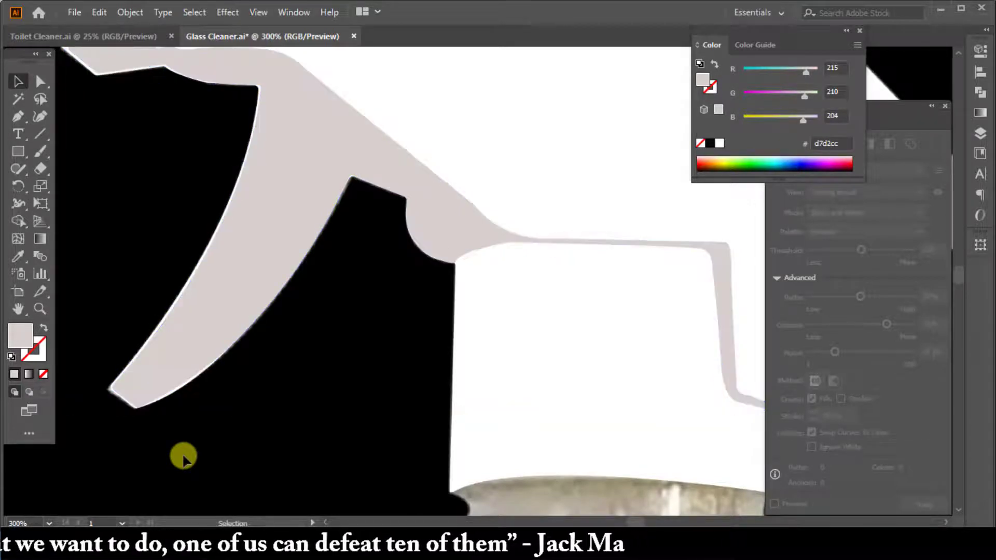
- Save the document with the shaded shape's rounded corners
key(ctrl+s)
key(ctrl+minus)
key(ctrl+minus)
key(ctrl+minus)
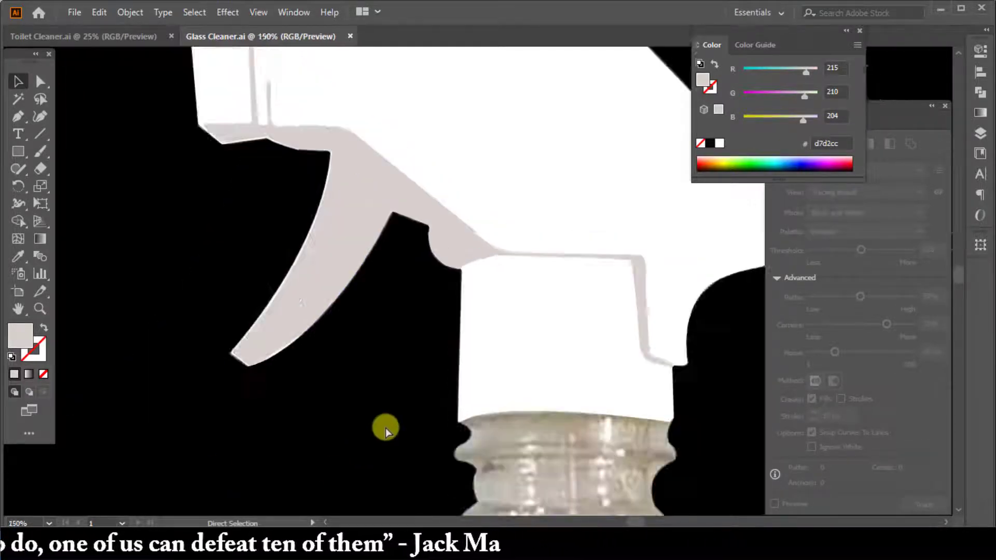
scroll(385, 428, down, 3)
- Select both the white outline shape and the grey shaded shape, remove their fills to reveal the photo, and deselect them
click(575, 280)
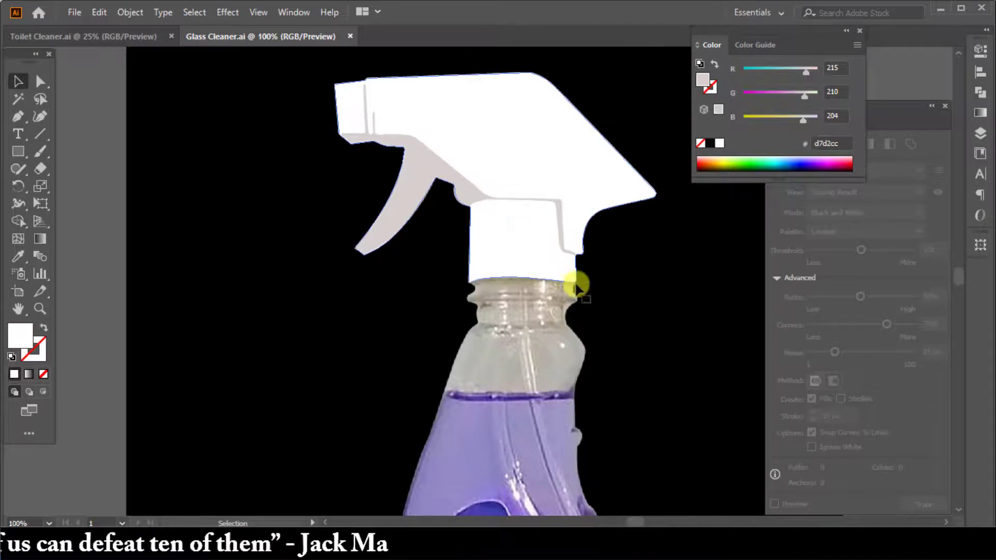
scroll(679, 350, up, 2)
click(422, 99)
click(430, 129)
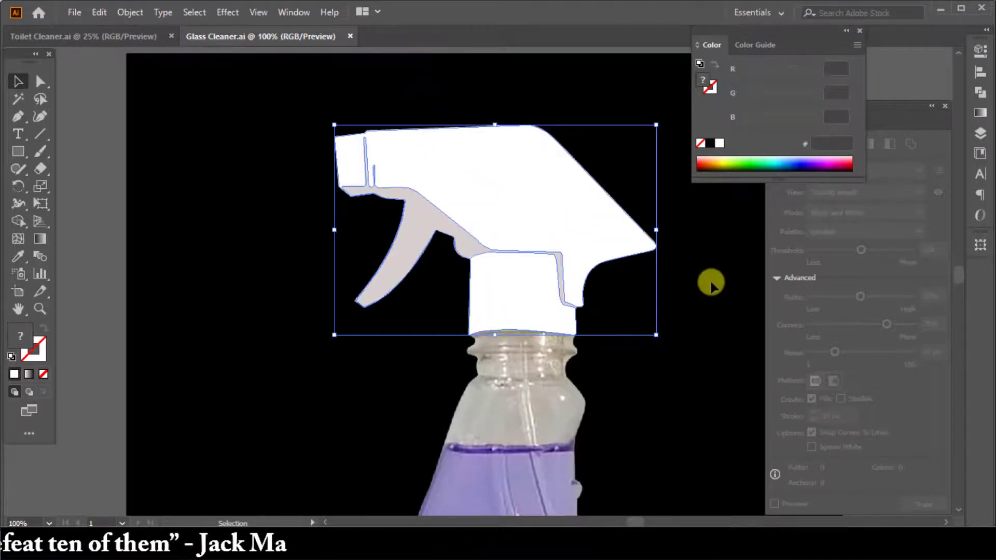
key(ctrl+plus)
key(ctrl+plus)
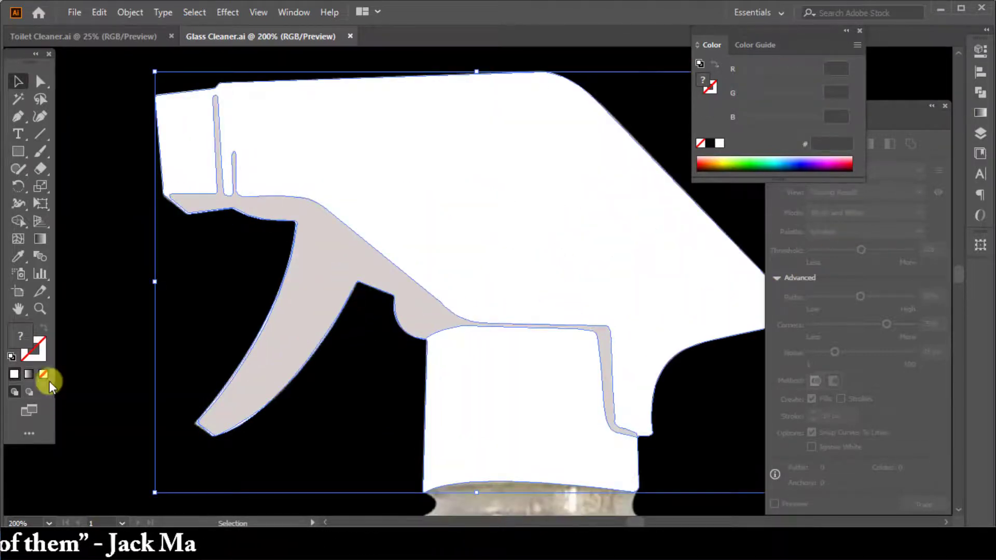
click(44, 375)
click(195, 356)
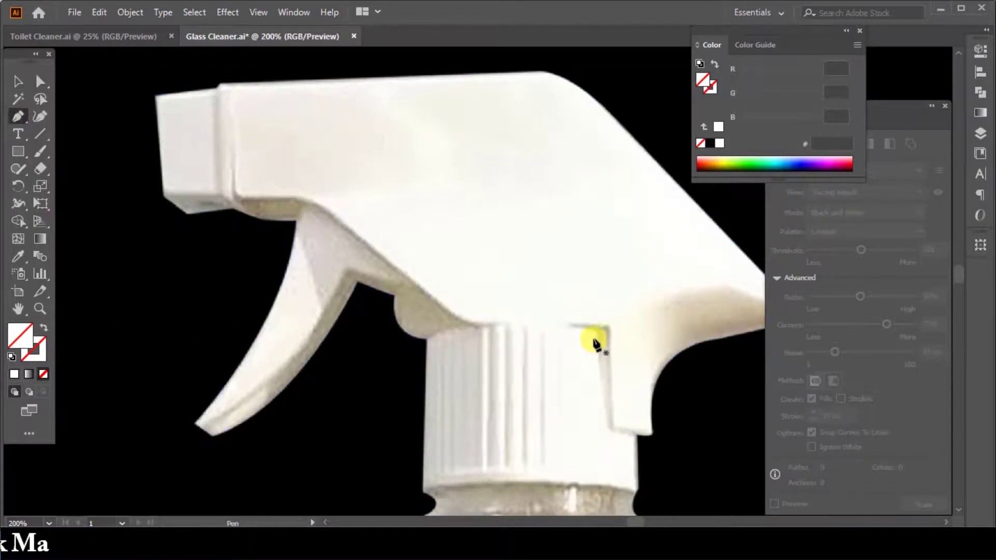
- Draw a straight vertical Pen line down the ribbed cap near its trigger-side edge and fill it with grey d2d1cc sampled from the cap
click(437, 331)
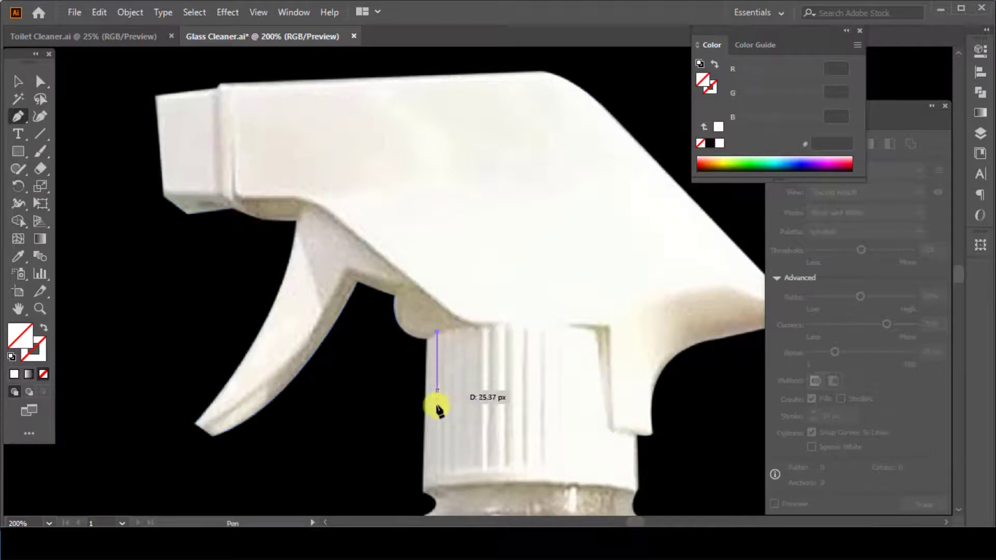
click(438, 488)
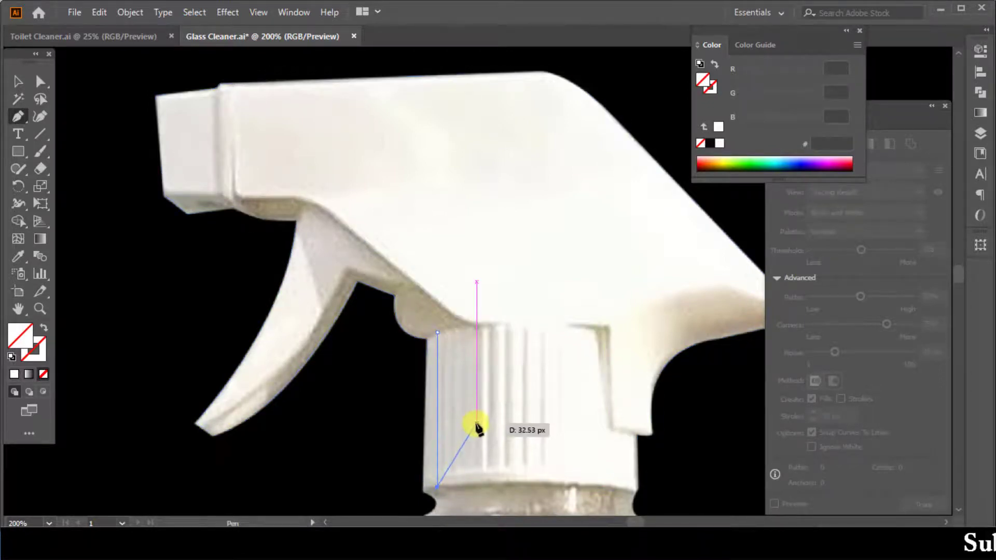
click(981, 56)
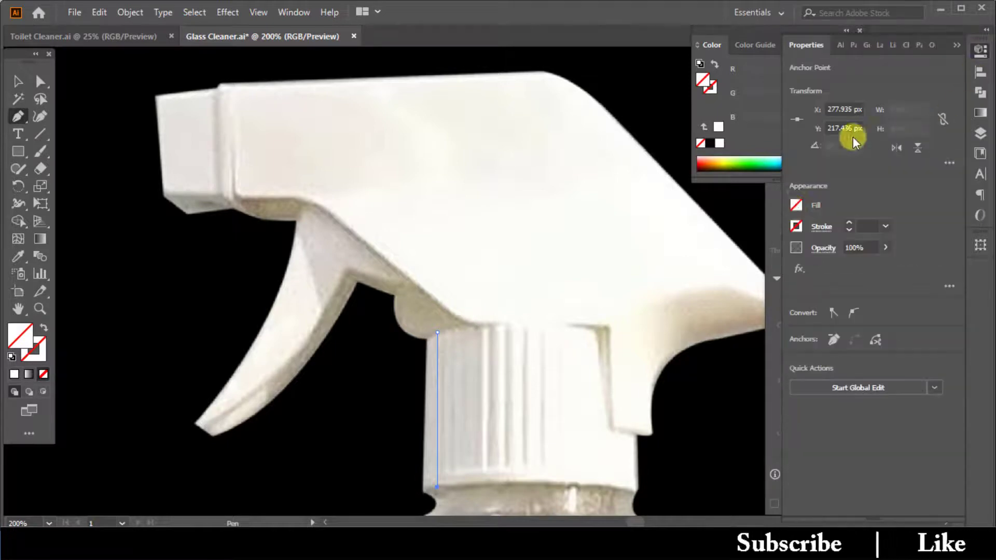
click(17, 257)
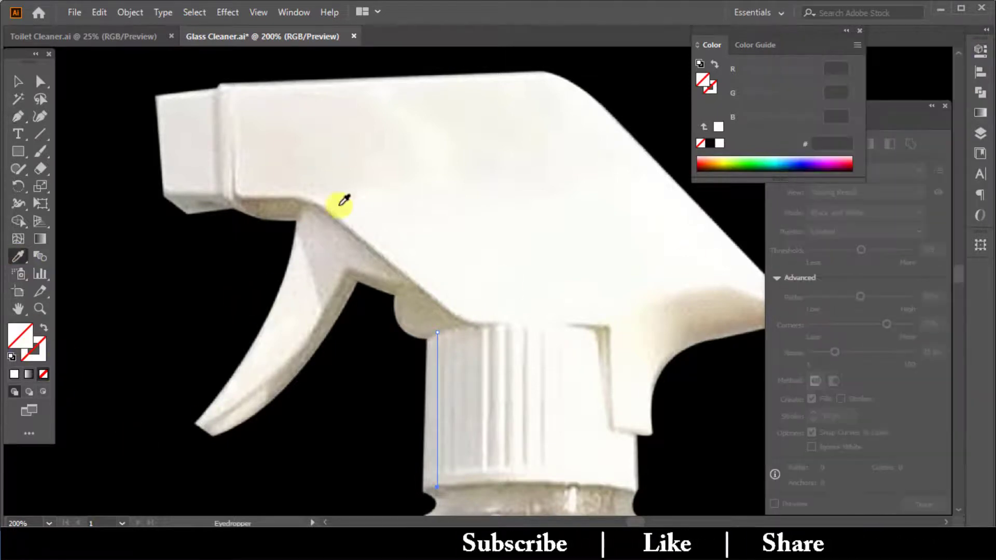
click(464, 349)
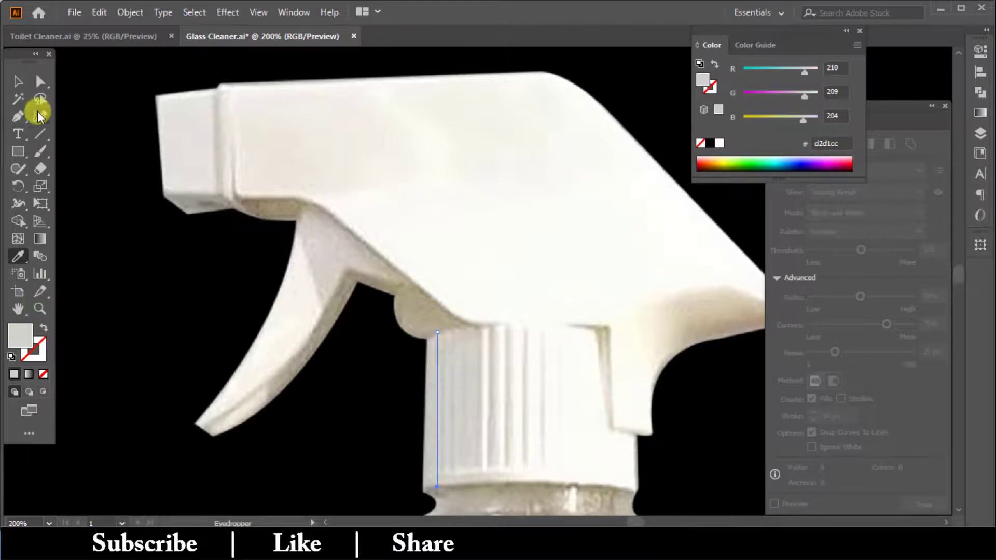
- Give the cap line a 3 pt white stroke, and swap its fill and stroke colours
click(981, 52)
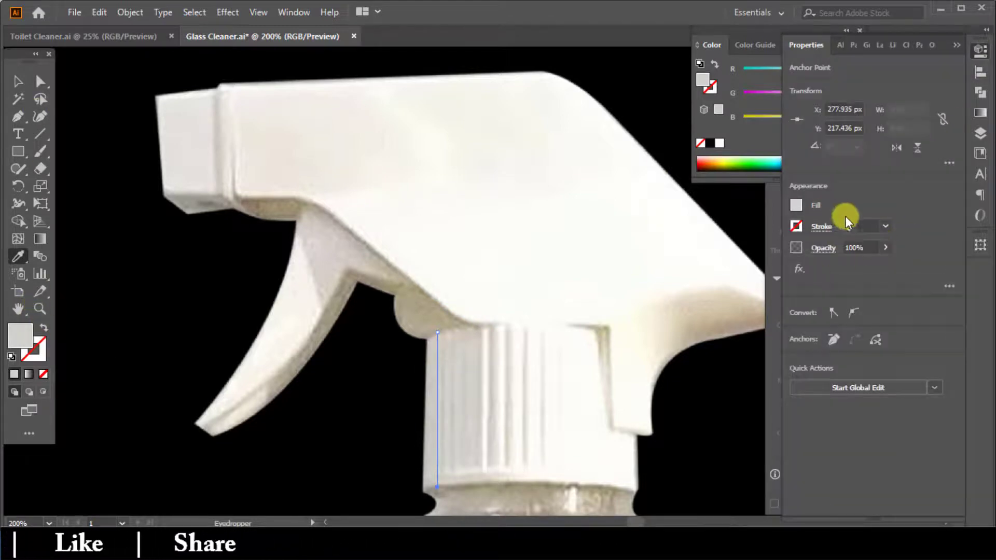
click(978, 66)
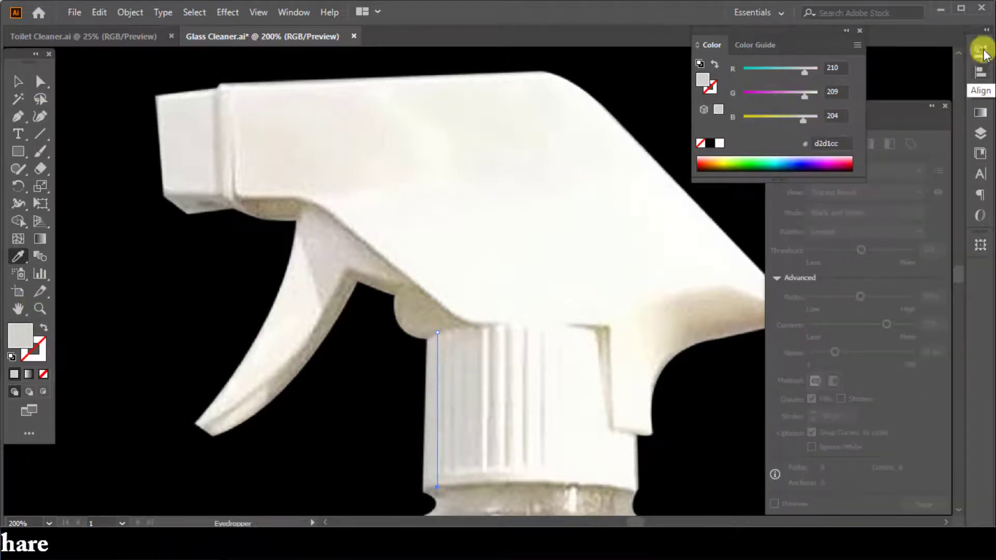
click(982, 51)
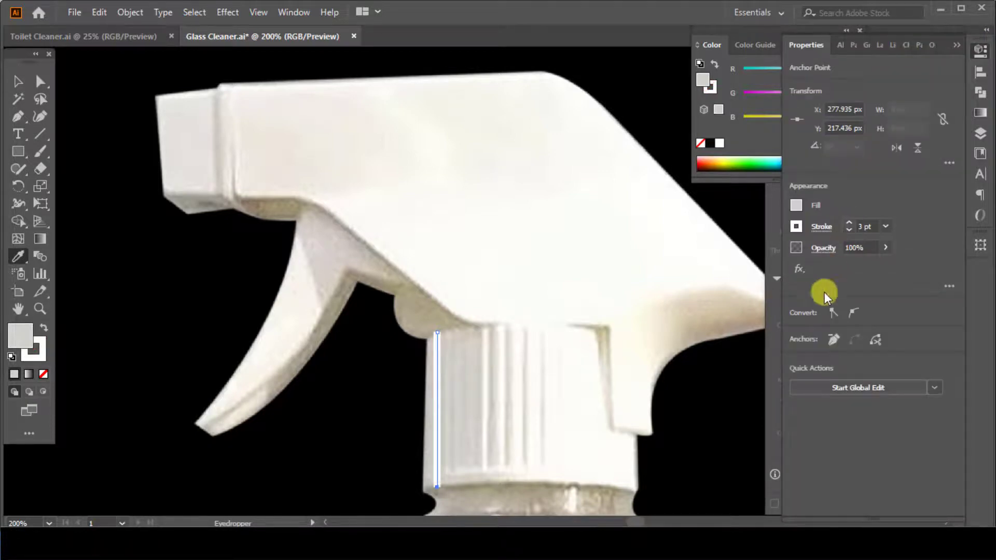
click(42, 329)
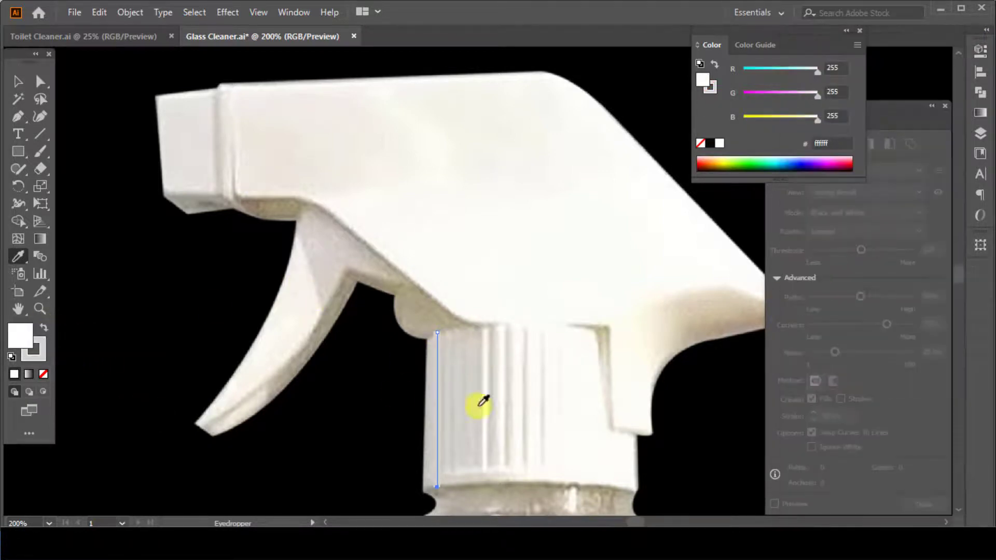
- Darken the cap line's stroke colour to grey aaaaa9
click(983, 56)
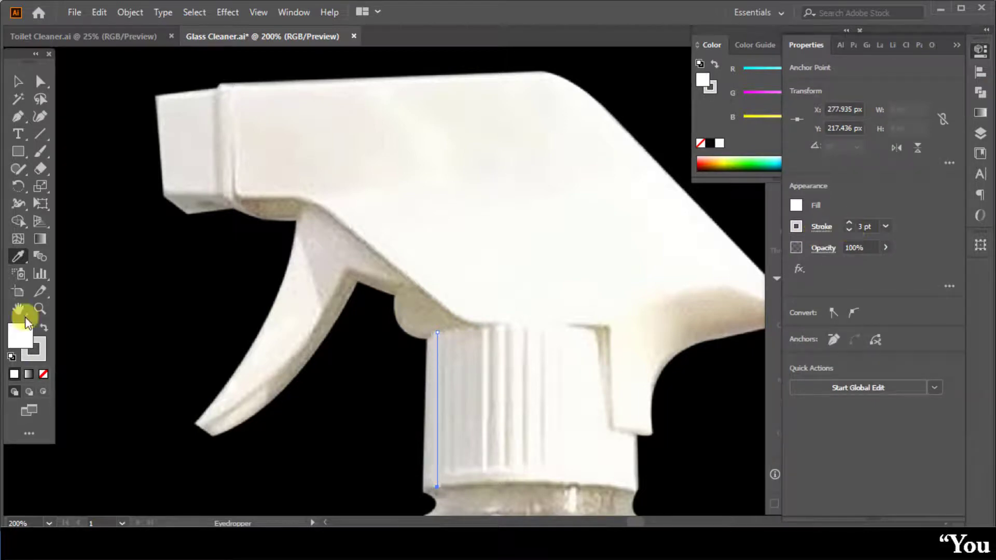
double_click(37, 351)
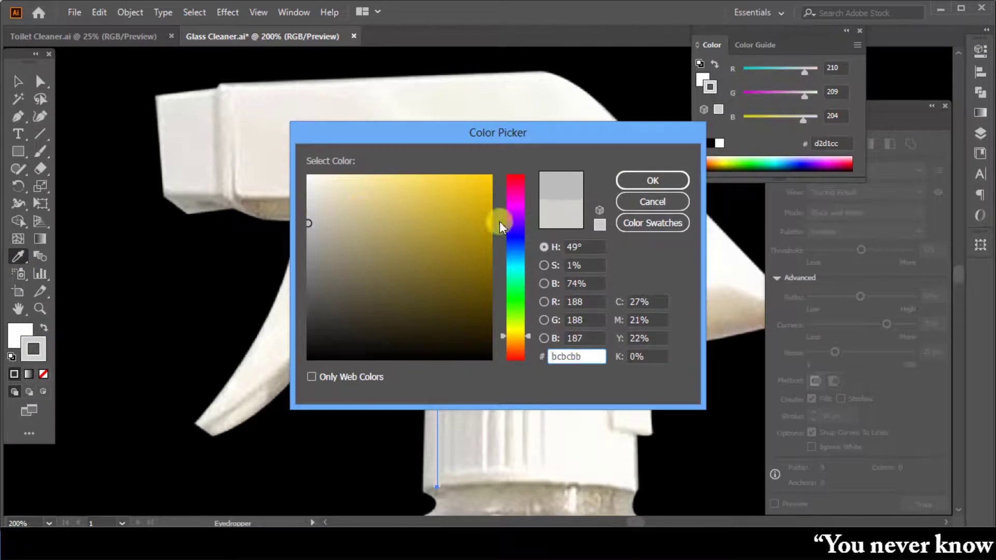
click(312, 237)
key(Return)
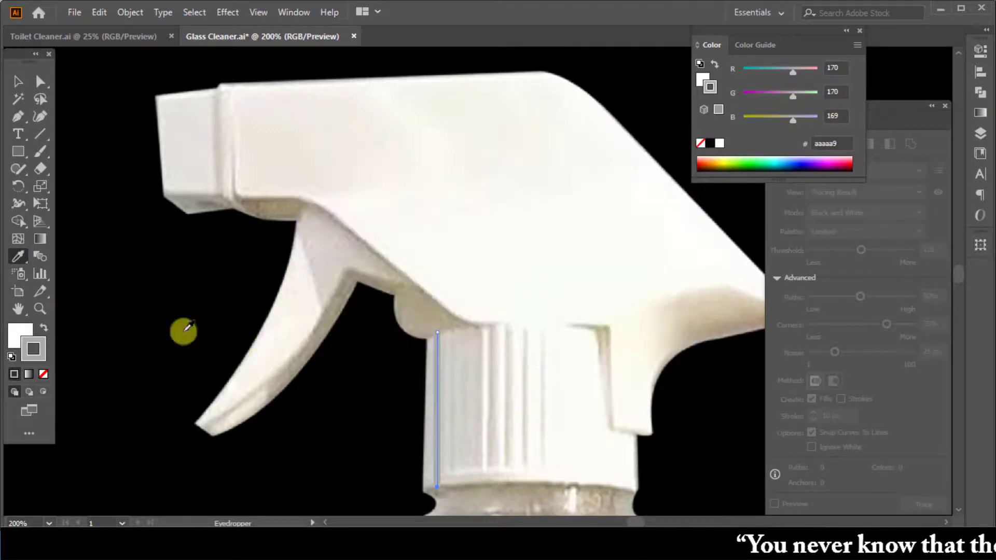
- Expand the fill and stroke of the cap line into filled shapes
click(21, 82)
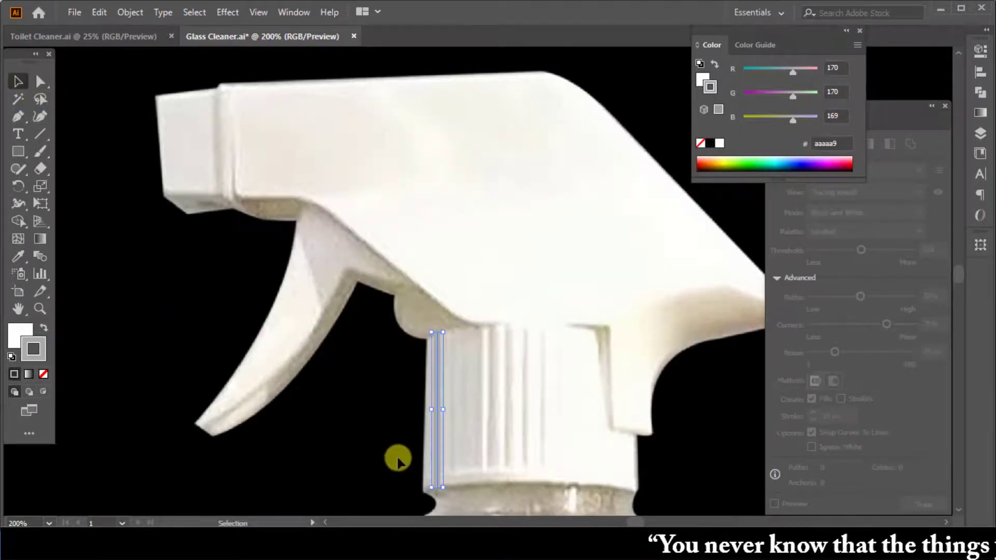
key(ctrl+=)
key(ctrl+=)
scroll(475, 451, up, 5)
scroll(476, 452, right, 3)
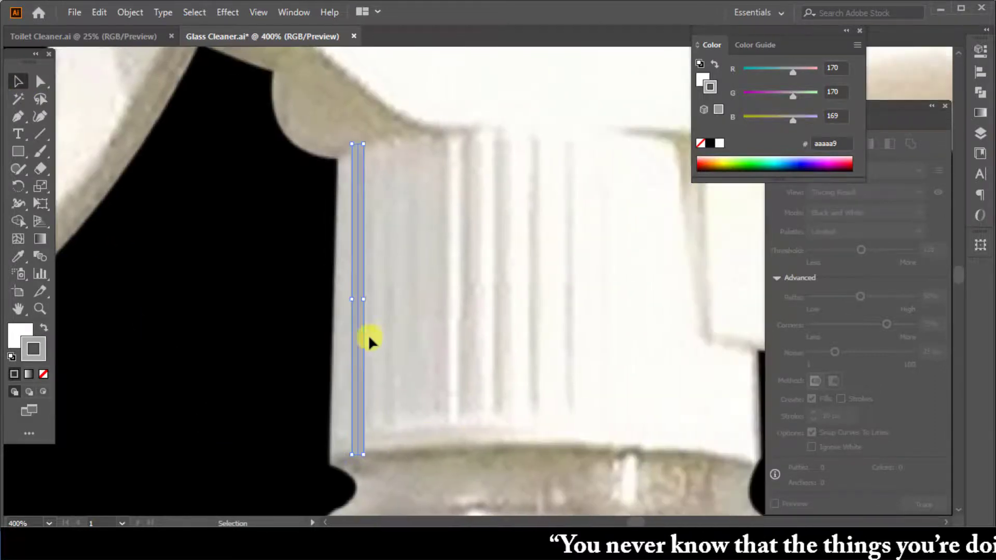
click(130, 12)
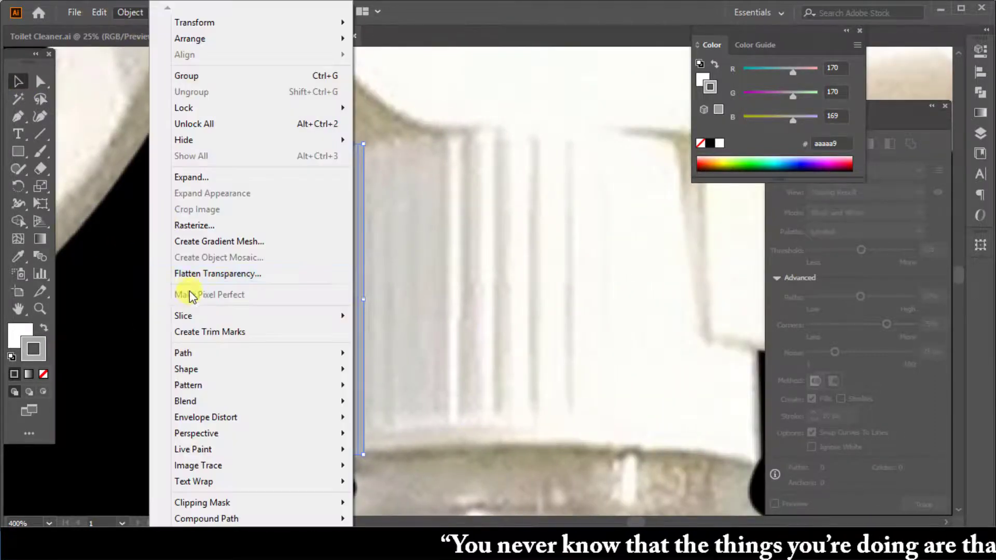
click(191, 177)
key(Return)
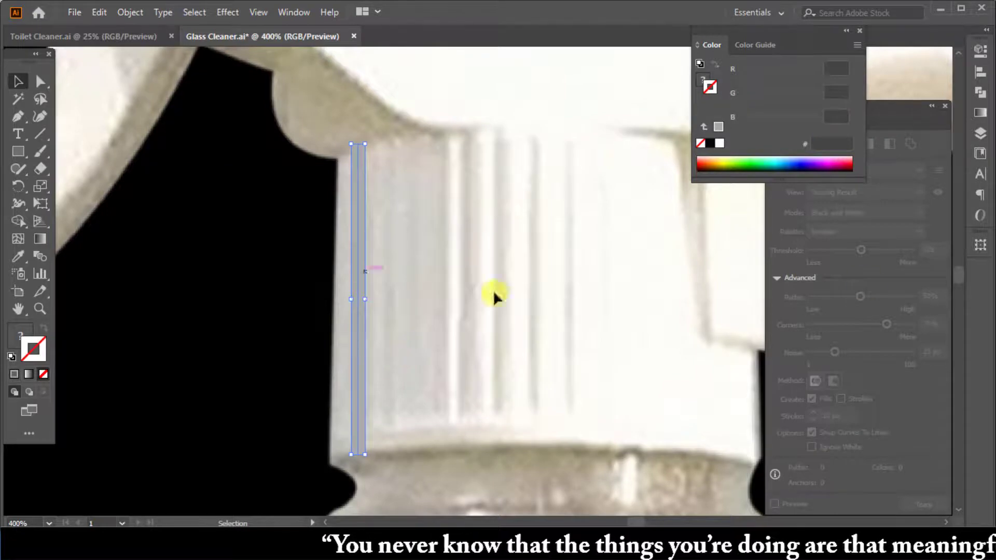
- Unite the expanded cap line pieces into a single grey bar
click(980, 71)
click(981, 92)
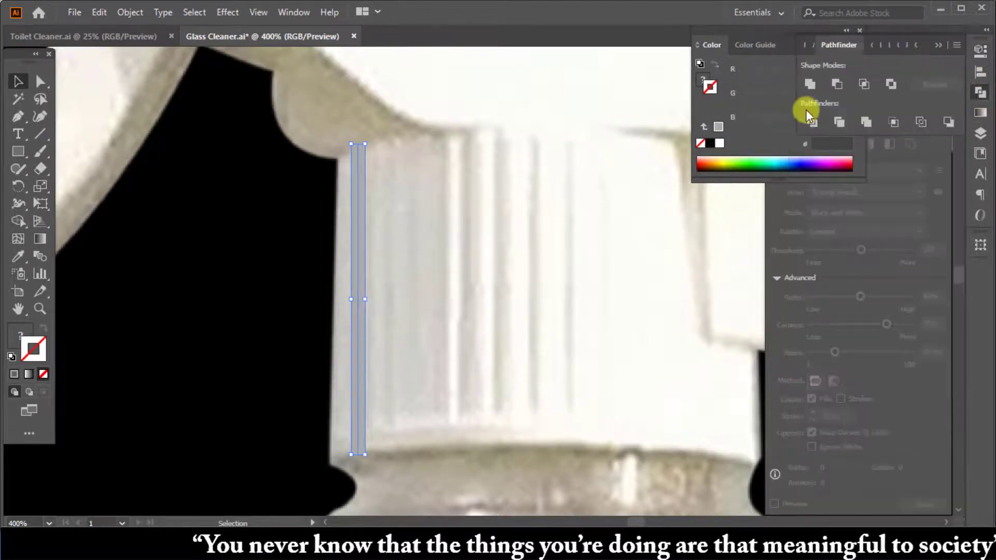
click(810, 84)
click(362, 287)
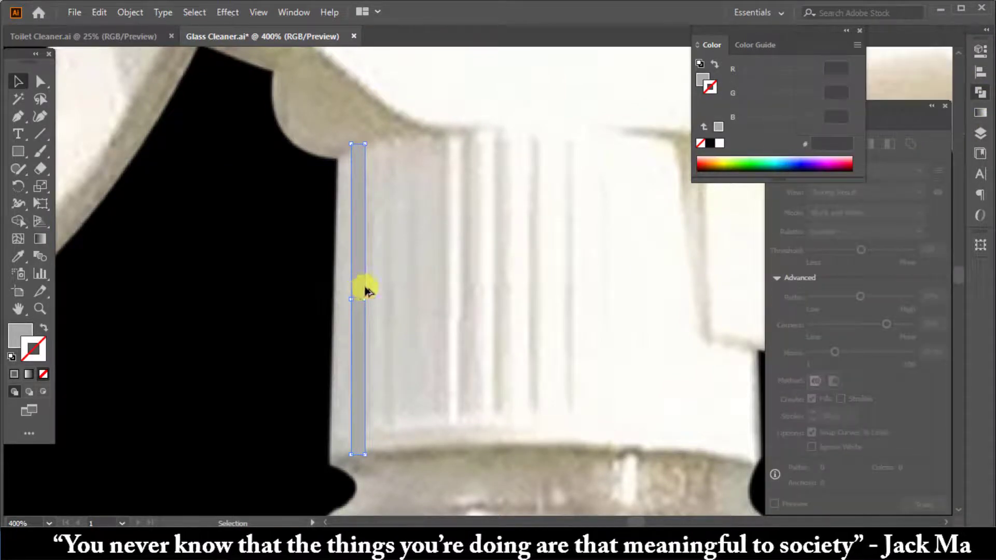
- Copy the grey bar sideways and repeat the copy at equal spacing until twelve ribs span the cap's width
drag(365, 291, 403, 285)
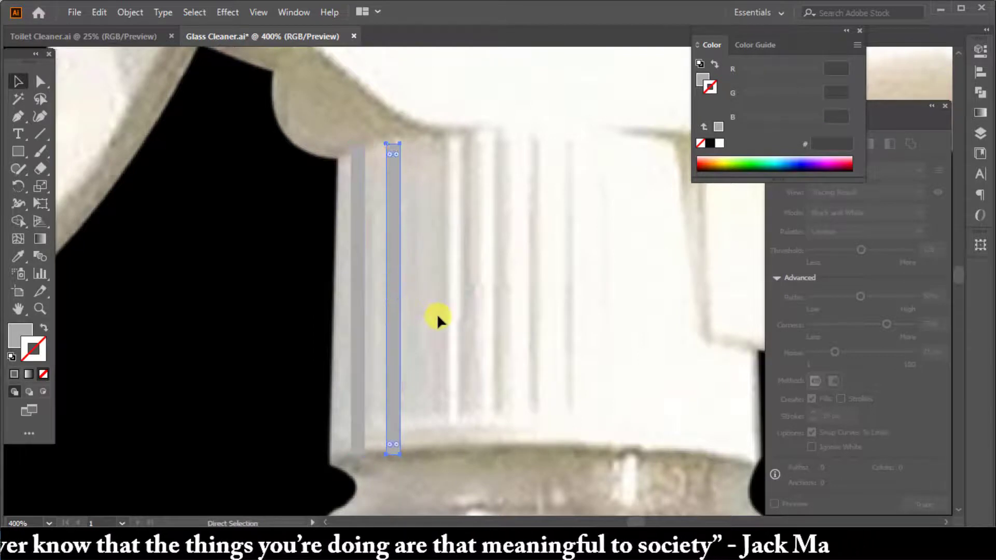
key(ctrl+d)
key(ctrl+d)
key(ctrl+d)
key(ctrl+d)
key(ctrl+d)
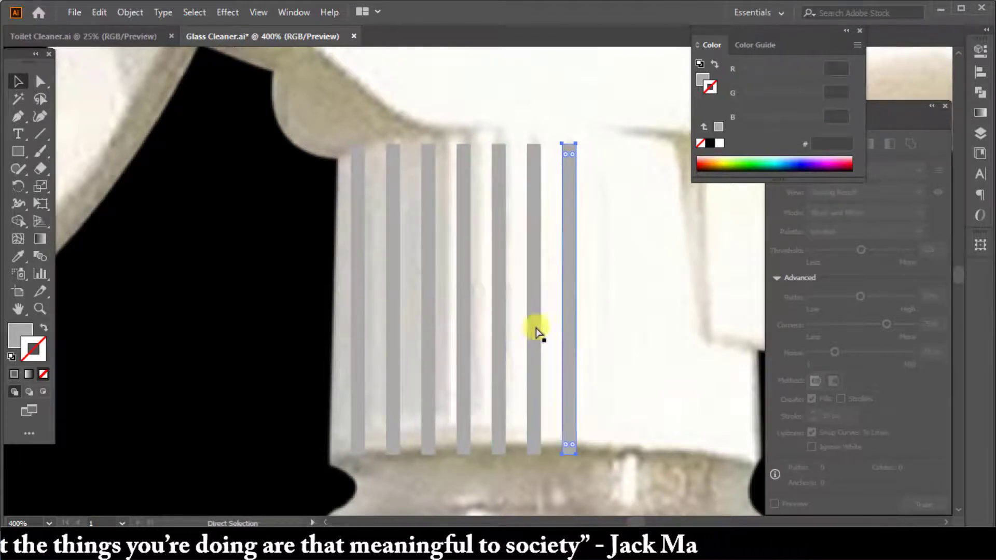
key(ctrl+d)
key(ctrl+d)
key(ctrl+d)
key(ctrl+d)
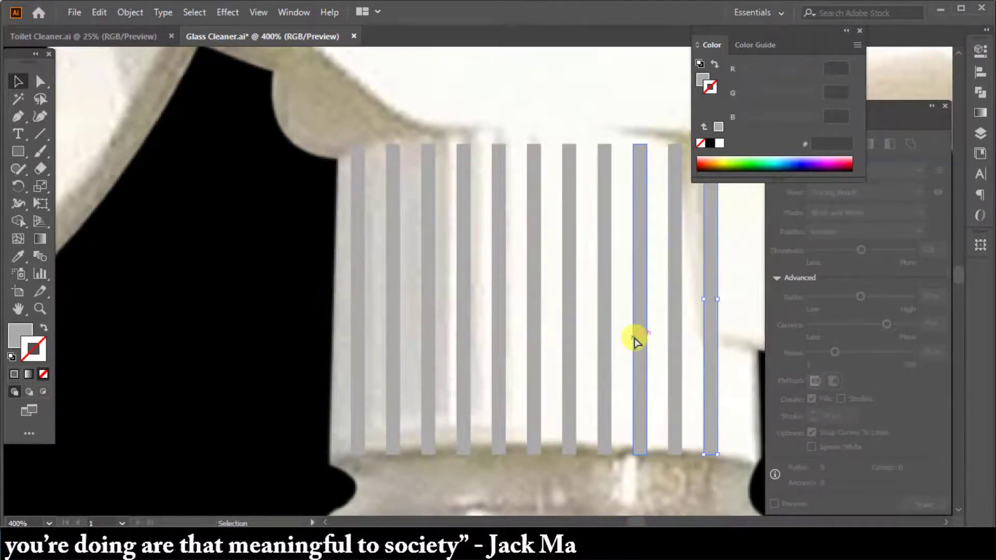
scroll(635, 340, right, 5)
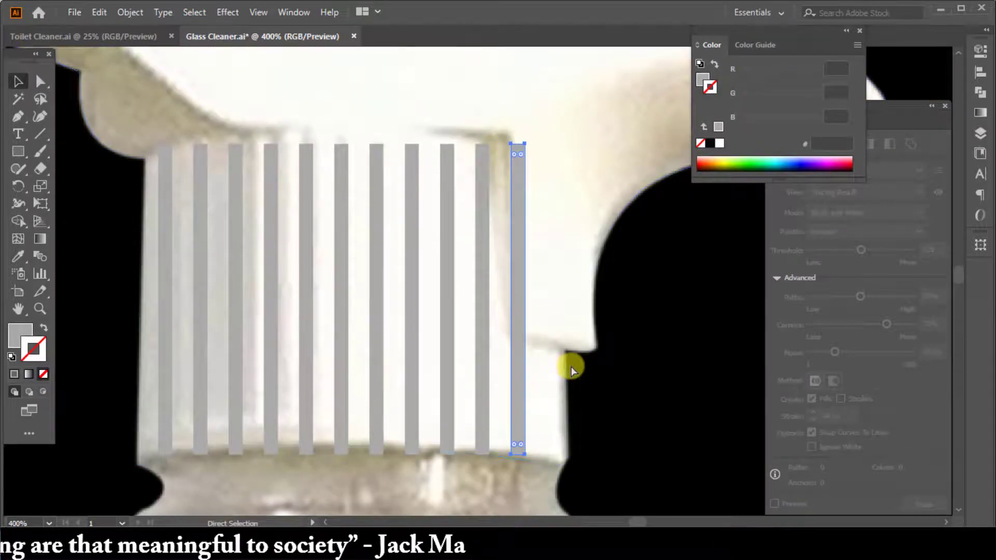
click(676, 392)
- Shorten the two ribs under the rear skirt to start at its lower edge, and lower the neighbouring rib's top end slightly
scroll(676, 392, up, 2)
scroll(676, 392, left, 2)
scroll(628, 353, left, 1)
click(603, 272)
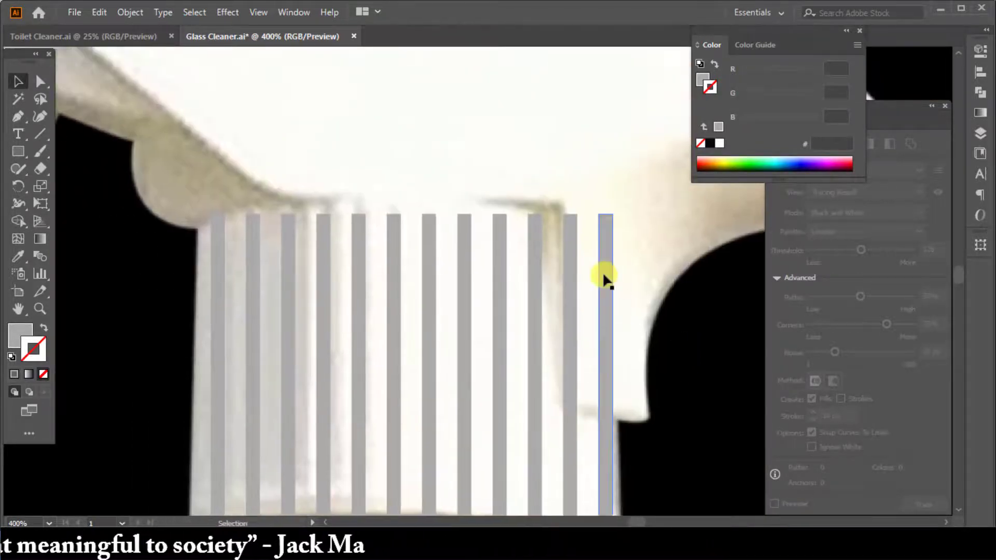
drag(608, 213, 608, 423)
drag(572, 218, 567, 413)
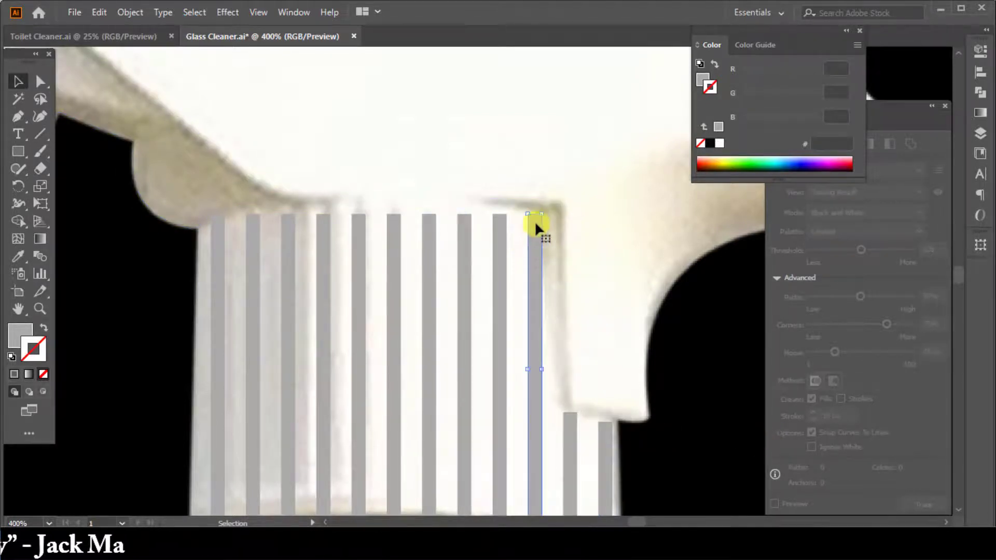
drag(534, 220, 542, 374)
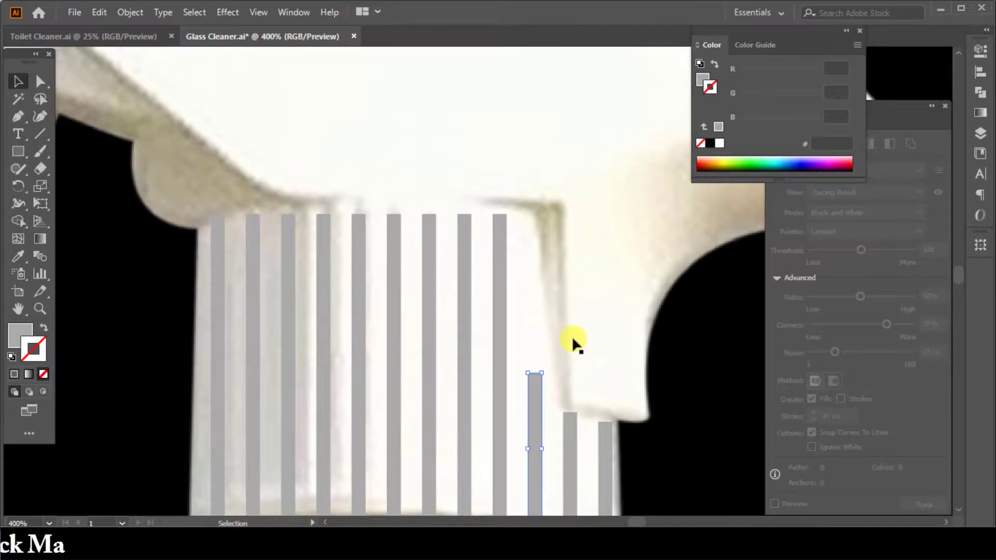
drag(538, 286, 536, 217)
scroll(540, 326, left, 3)
click(603, 240)
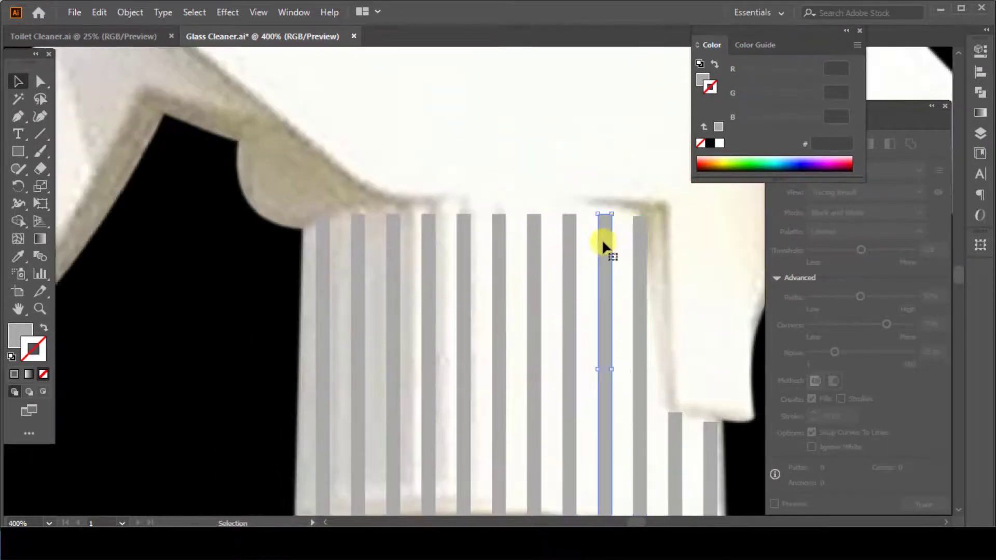
scroll(674, 296, down, 3)
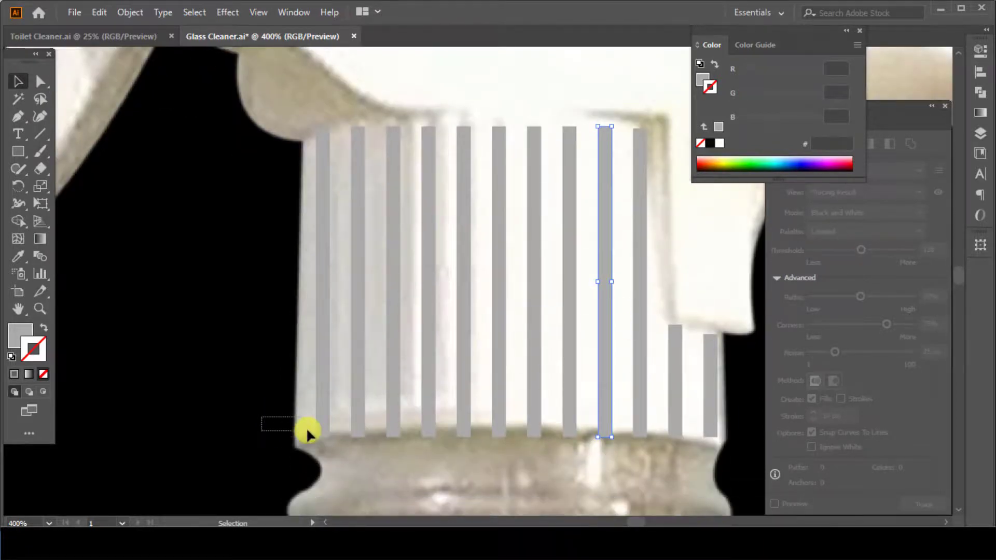
drag(306, 429, 306, 429)
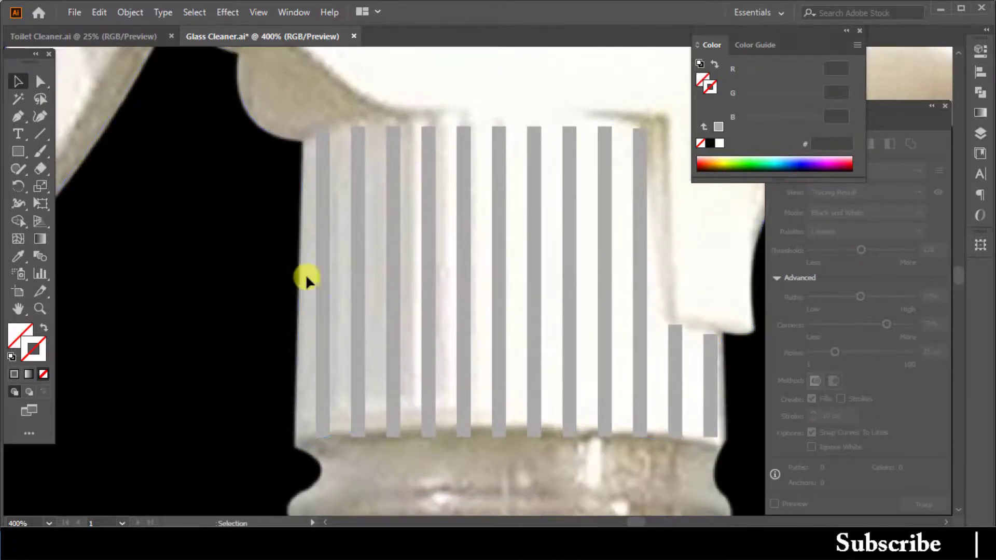
drag(234, 167, 723, 424)
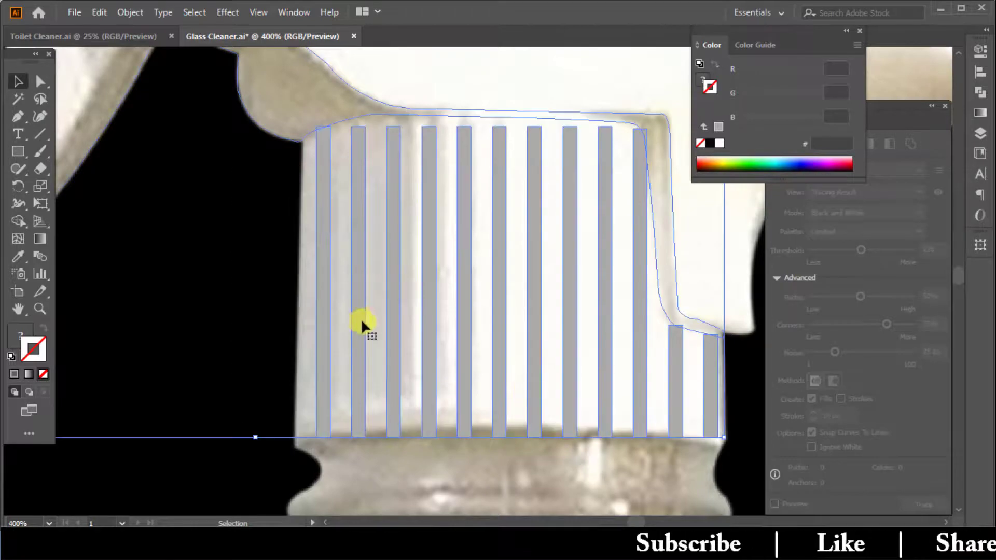
click(247, 291)
scroll(597, 103, up, 3)
scroll(576, 156, up, 6)
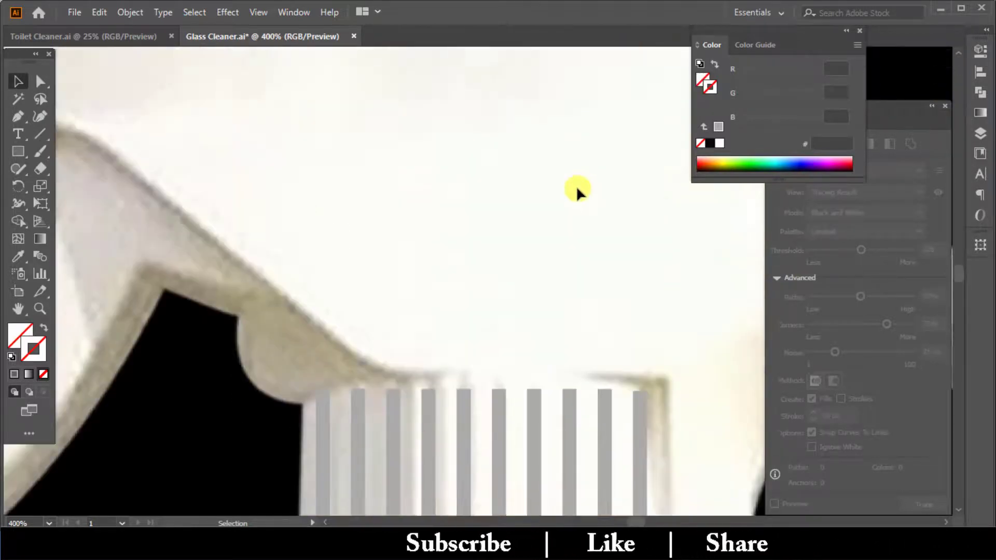
scroll(577, 186, up, 8)
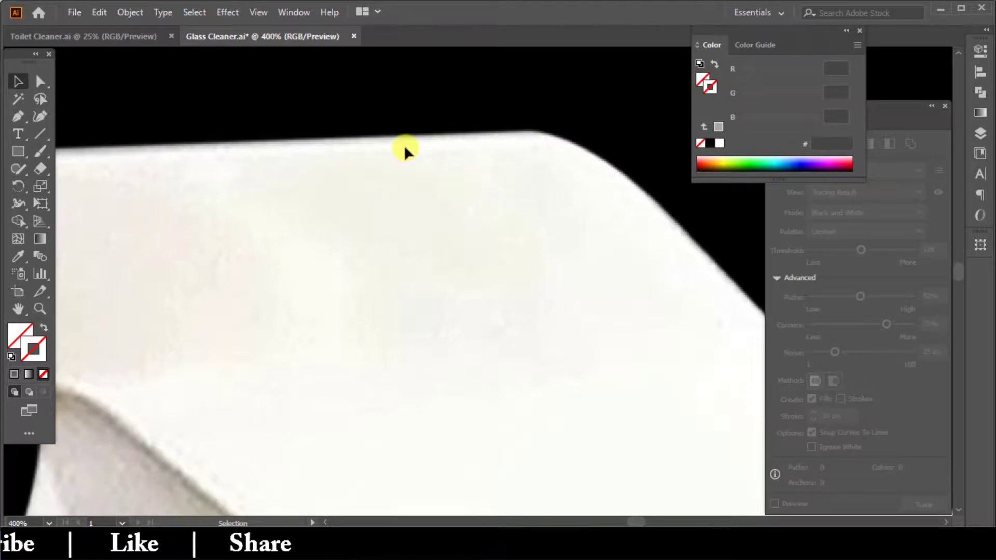
click(445, 78)
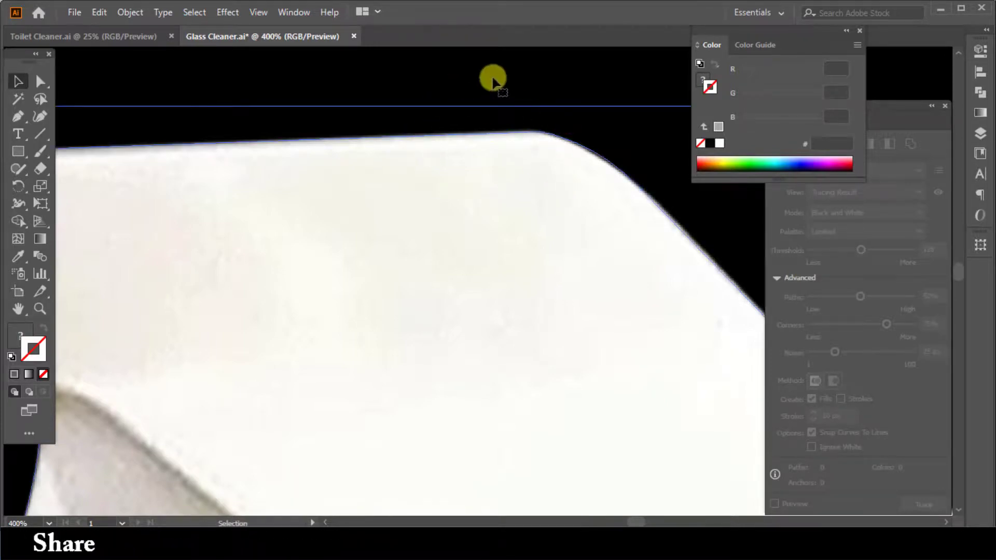
scroll(658, 281, down, 4)
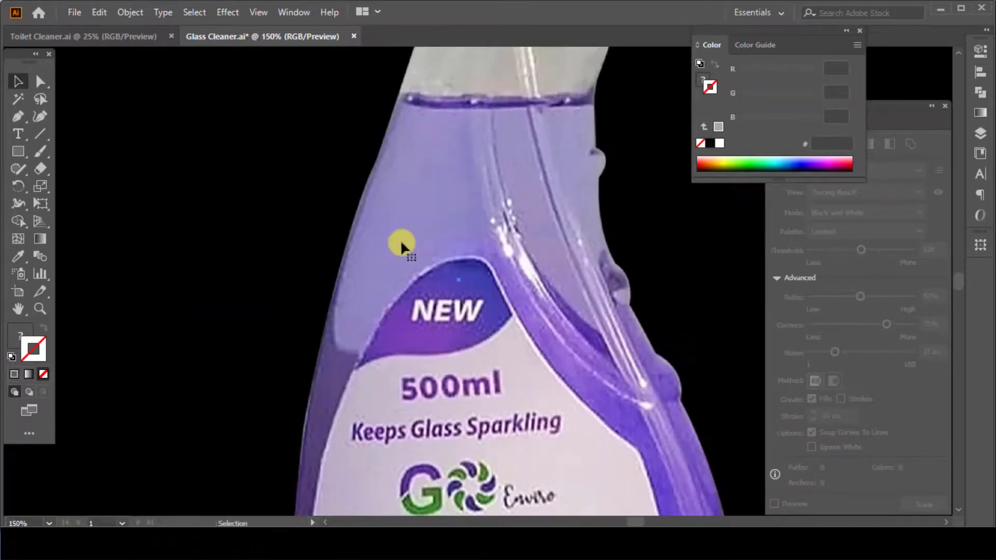
scroll(400, 240, up, 5)
scroll(394, 260, up, 2)
scroll(318, 224, up, 3)
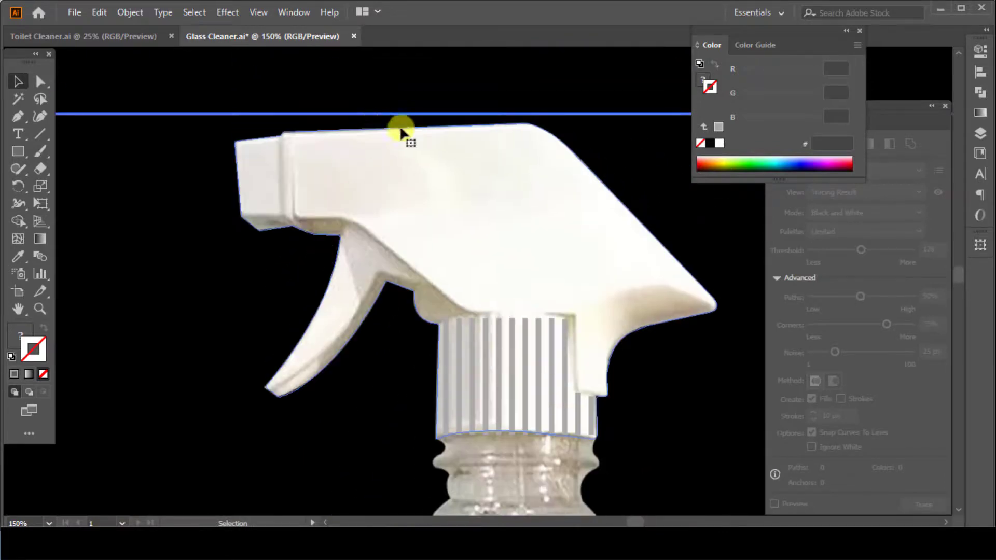
click(186, 202)
key(Delete)
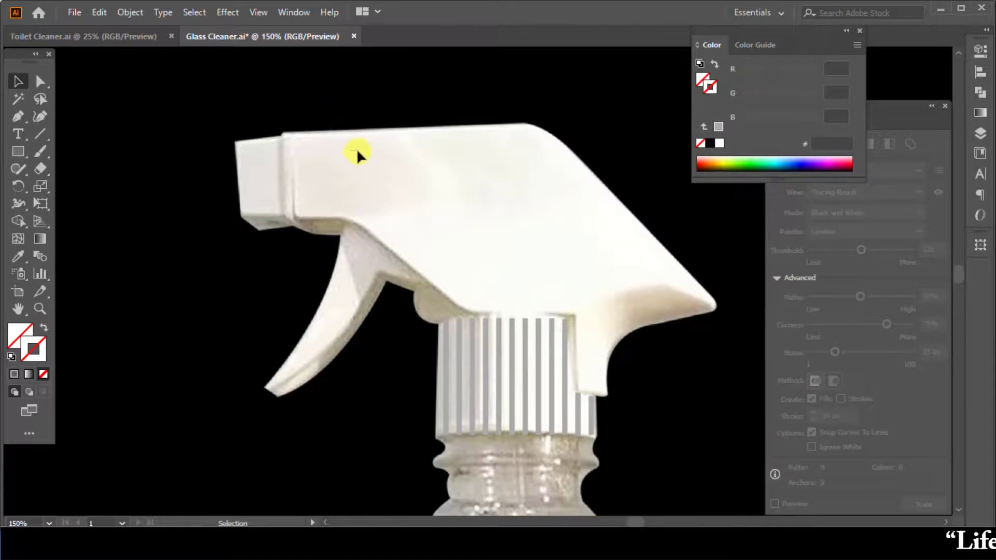
key(ctrl+z)
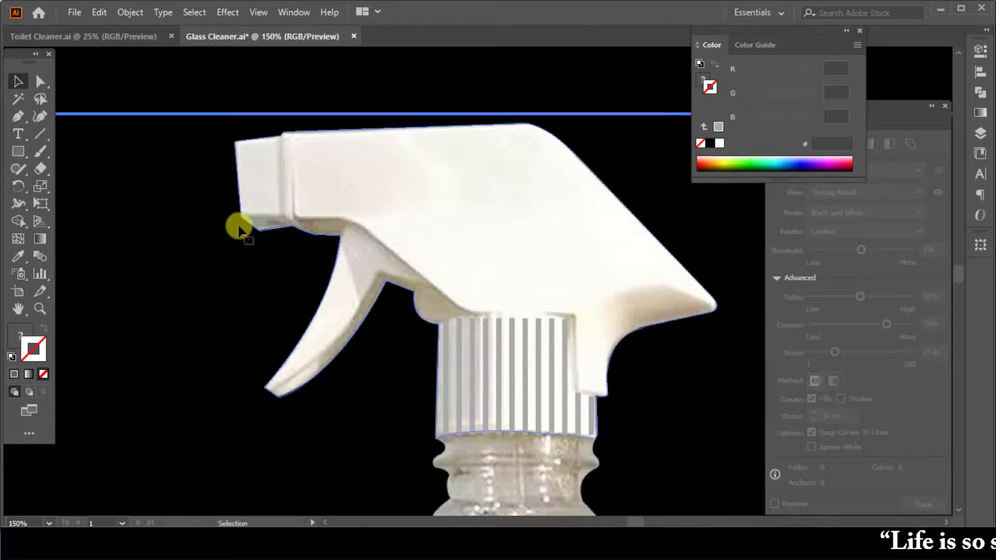
- Select the spray head's outline shape and fill it with white ffffff, leaving it without a stroke
key(ctrl+minus)
key(ctrl+minus)
key(ctrl+minus)
key(ctrl+minus)
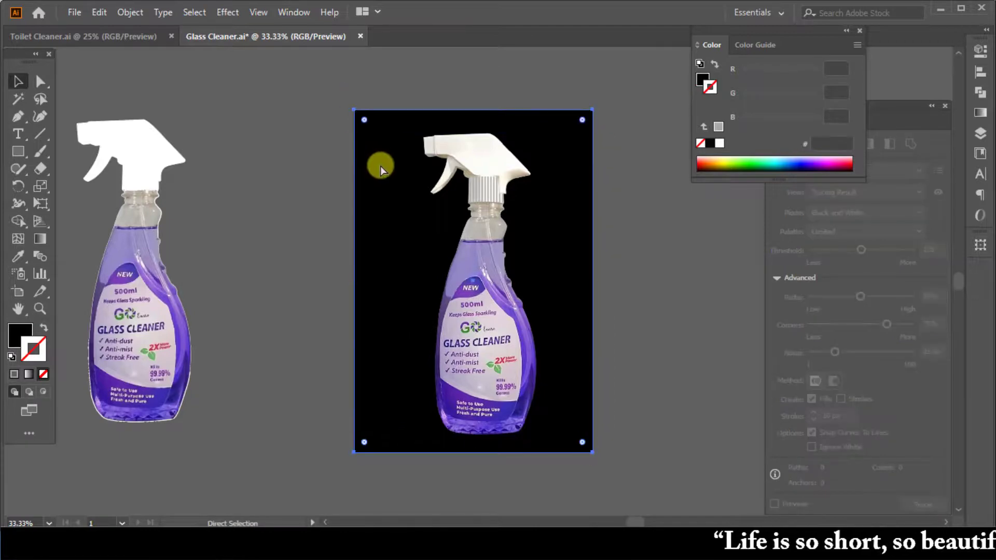
click(481, 193)
key(ctrl+plus)
key(ctrl+plus)
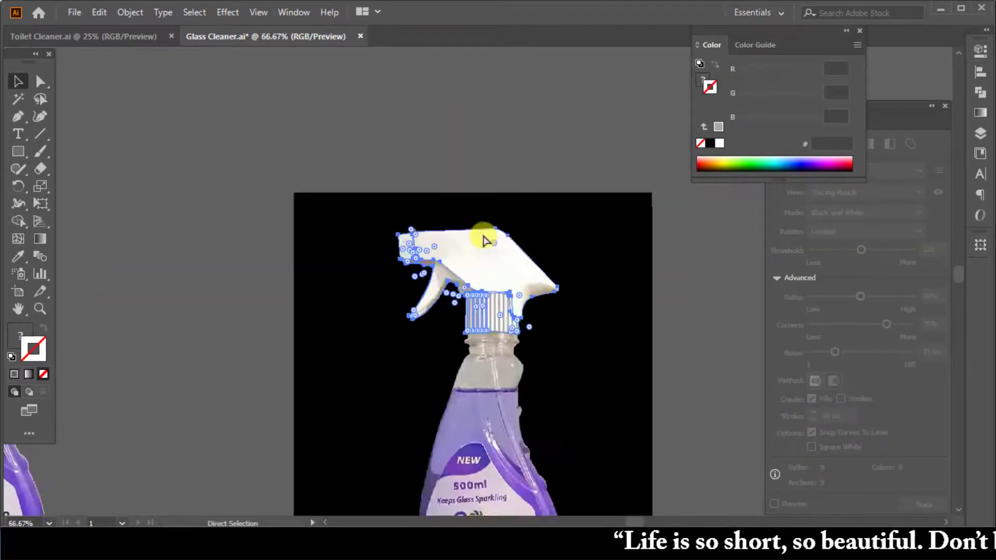
key(ctrl+plus)
key(ctrl+plus)
key(ctrl+plus)
scroll(372, 172, up, 3)
key(v)
click(363, 187)
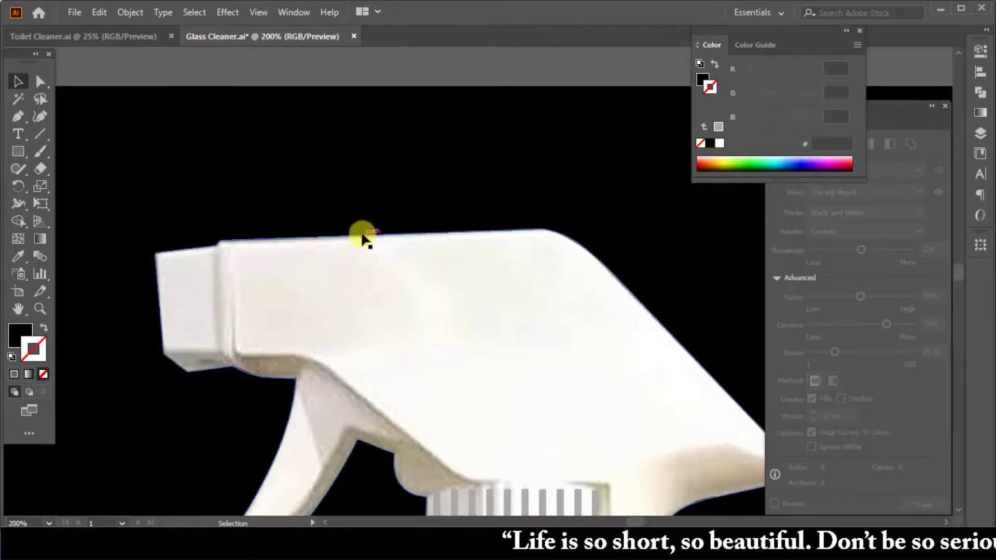
click(363, 239)
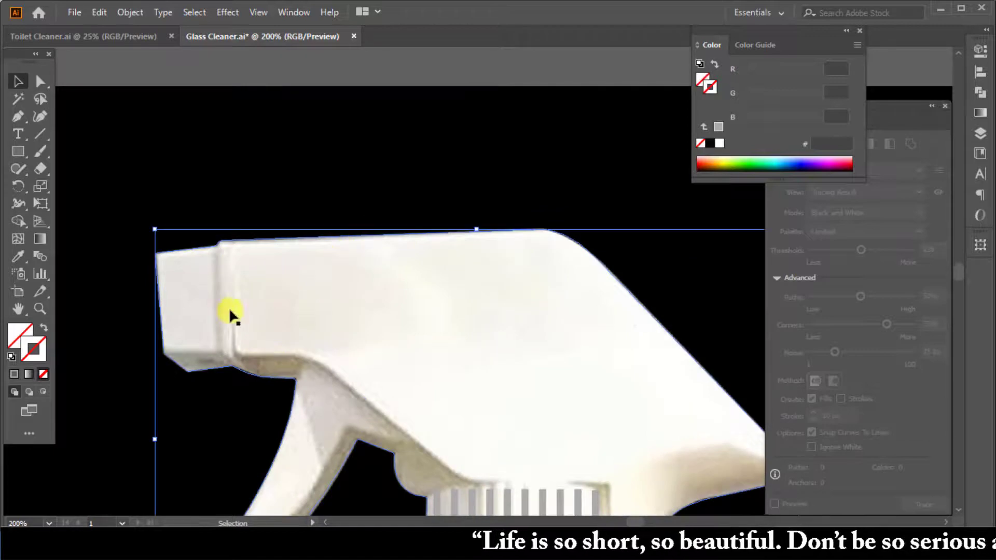
click(721, 144)
scroll(318, 183, down, 1)
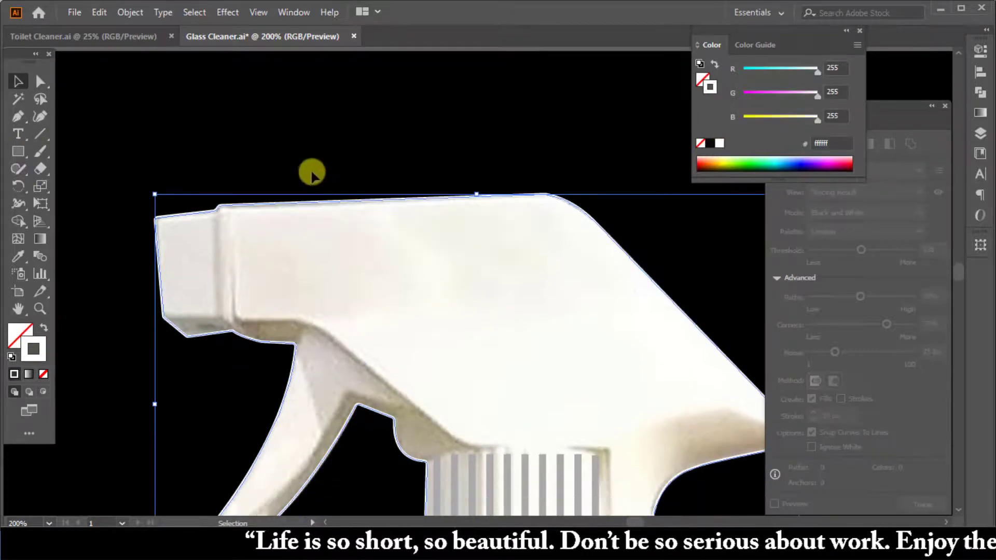
click(44, 328)
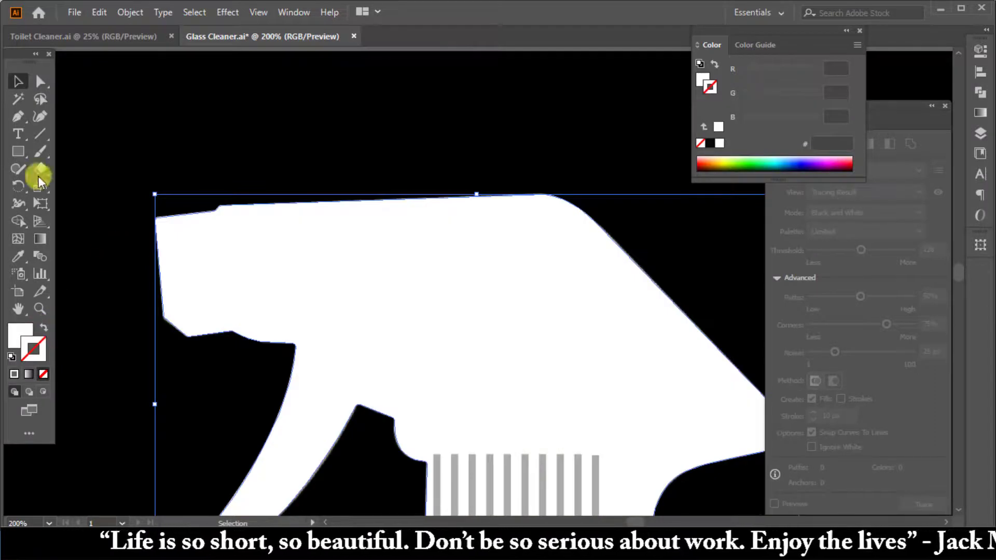
click(134, 116)
- Select the trigger and lower trim shape and try filling it with tones sampled from the photographed bottle neck
scroll(267, 151, down, 3)
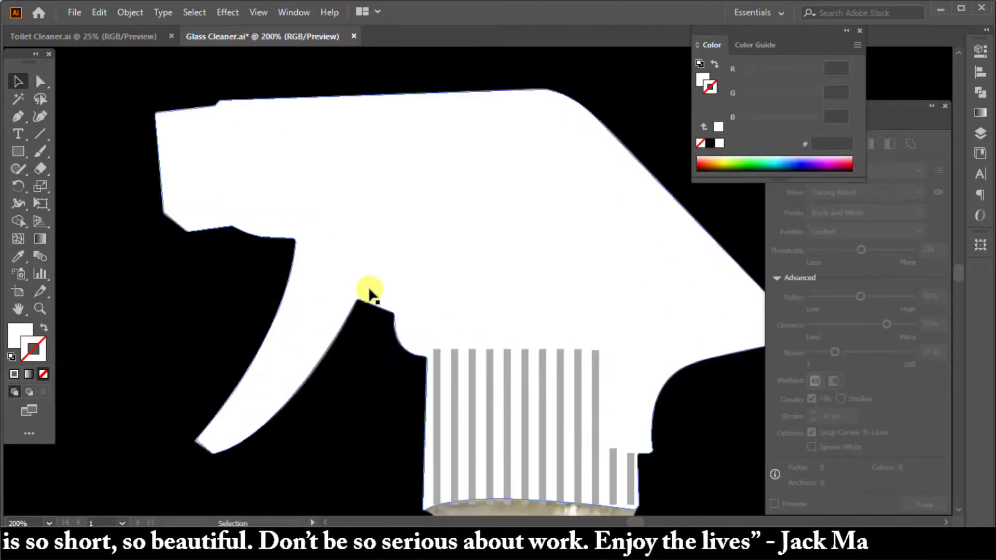
click(357, 300)
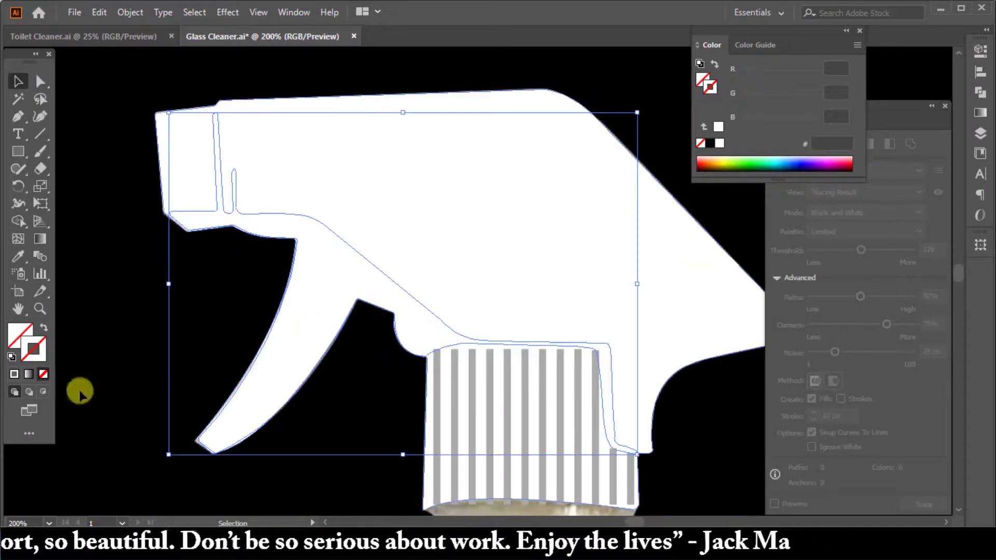
click(21, 257)
scroll(659, 360, down, 3)
click(530, 432)
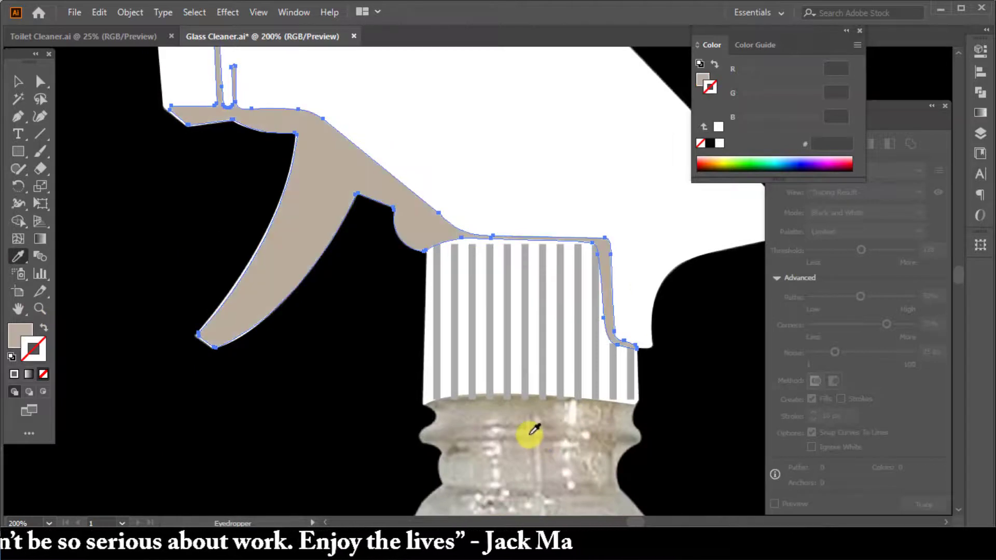
click(551, 411)
click(573, 413)
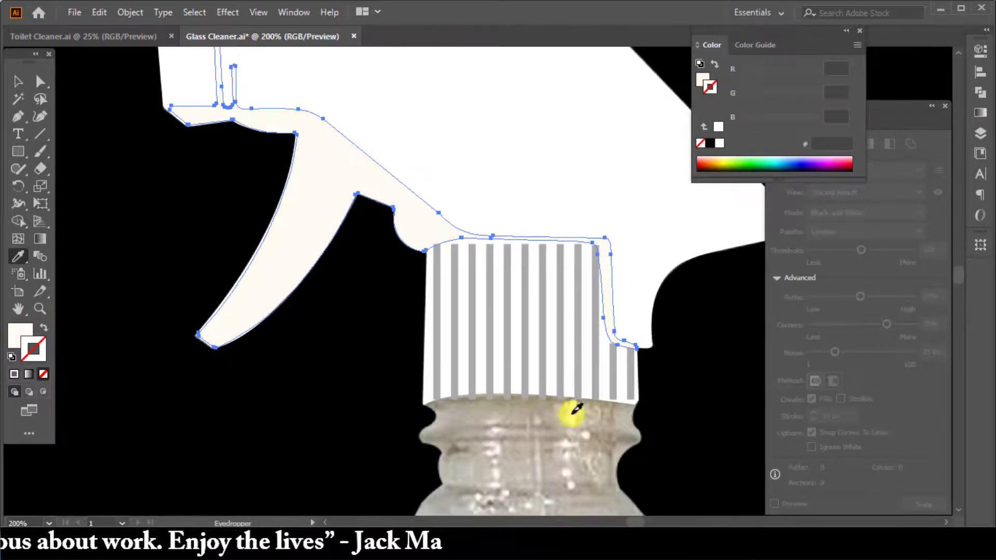
click(553, 410)
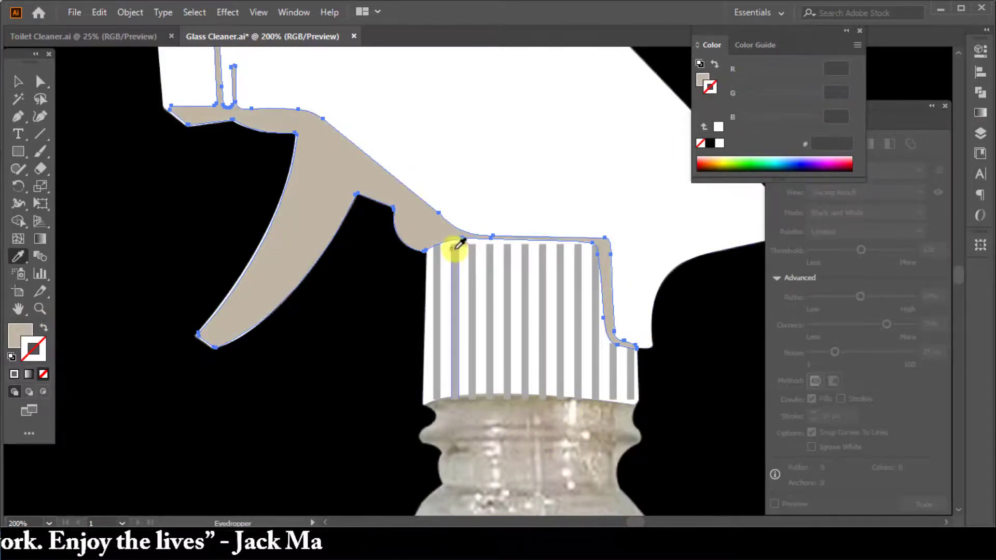
- Try the cap ribs' grey as the fill of the trigger and lower trim shape
click(455, 250)
click(18, 82)
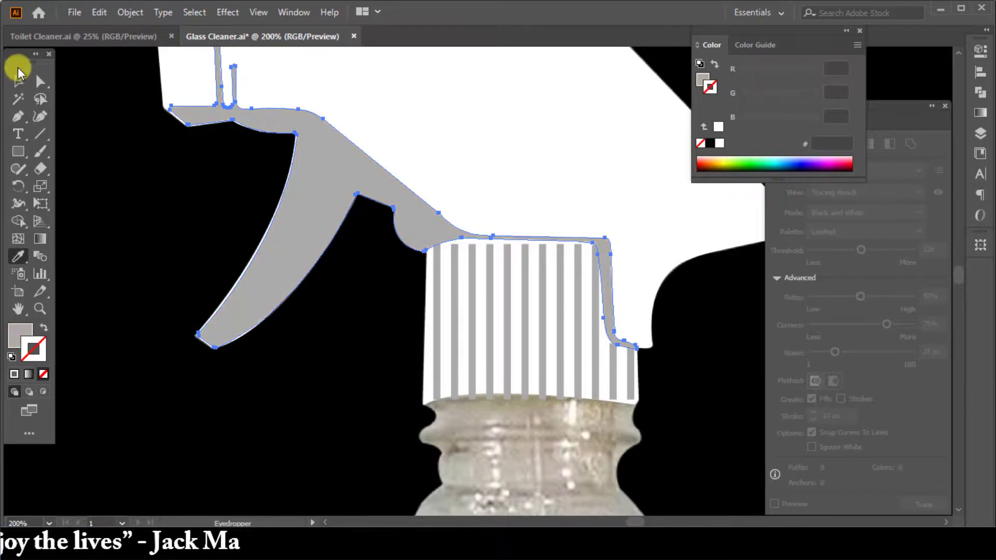
click(127, 184)
key(ctrl+minus)
key(ctrl+minus)
key(ctrl+minus)
key(ctrl+minus)
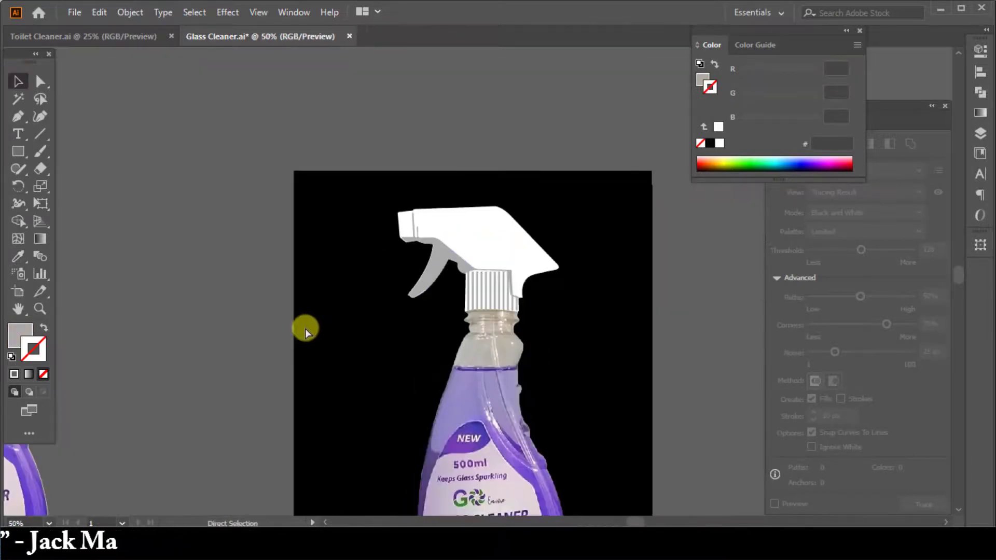
key(ctrl+plus)
key(ctrl+plus)
key(ctrl+plus)
key(ctrl+plus)
- Reselect the trigger and lower trim shape and fill it with the beige sampled from the bottle neck just below the cap
click(244, 259)
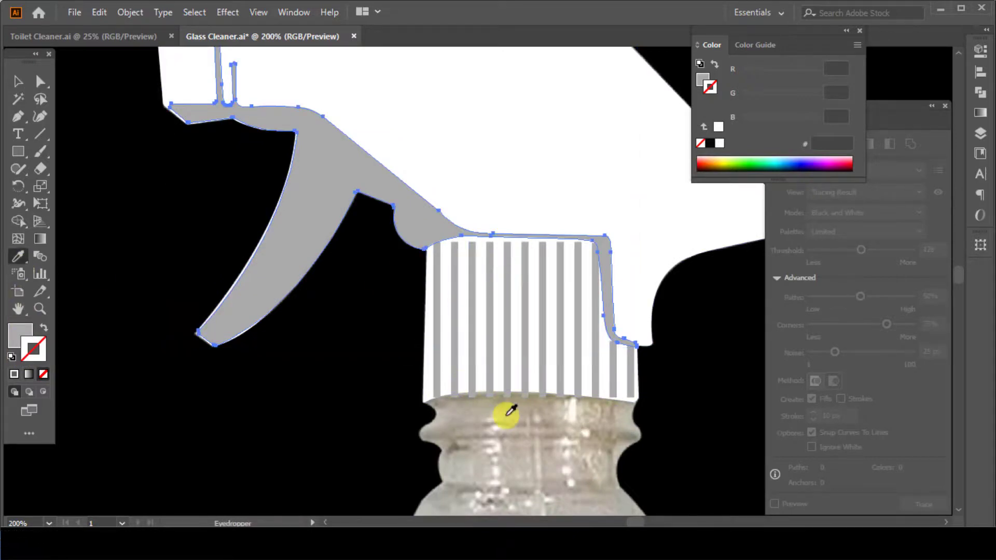
click(509, 414)
click(18, 81)
click(140, 193)
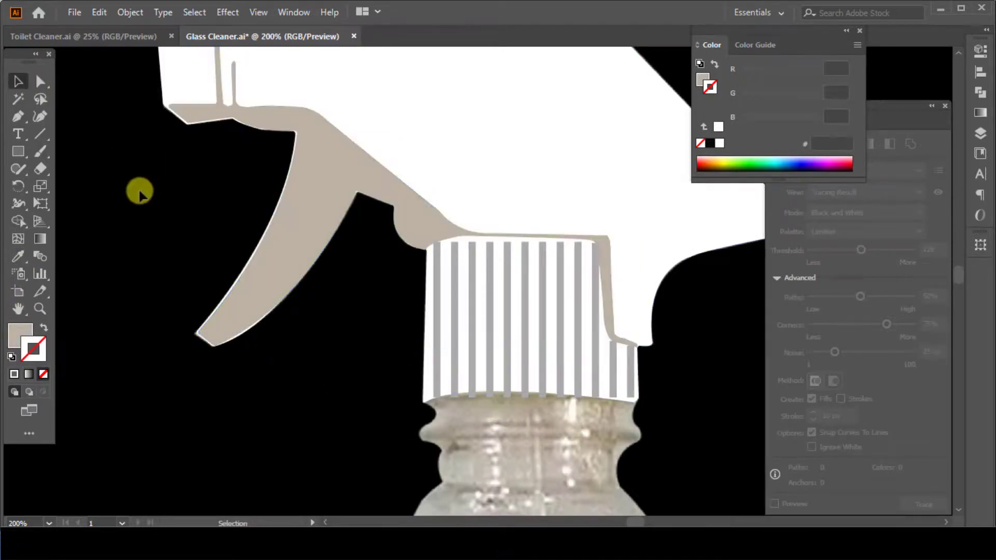
key(ctrl+minus)
key(ctrl+minus)
key(ctrl+minus)
key(ctrl+minus)
key(ctrl+minus)
key(ctrl+minus)
- Stretch the top ends of the five leftmost cap ribs up to the lower edge of the beige trim
key(ctrl+plus)
key(ctrl+plus)
key(ctrl+plus)
key(ctrl+plus)
key(ctrl+plus)
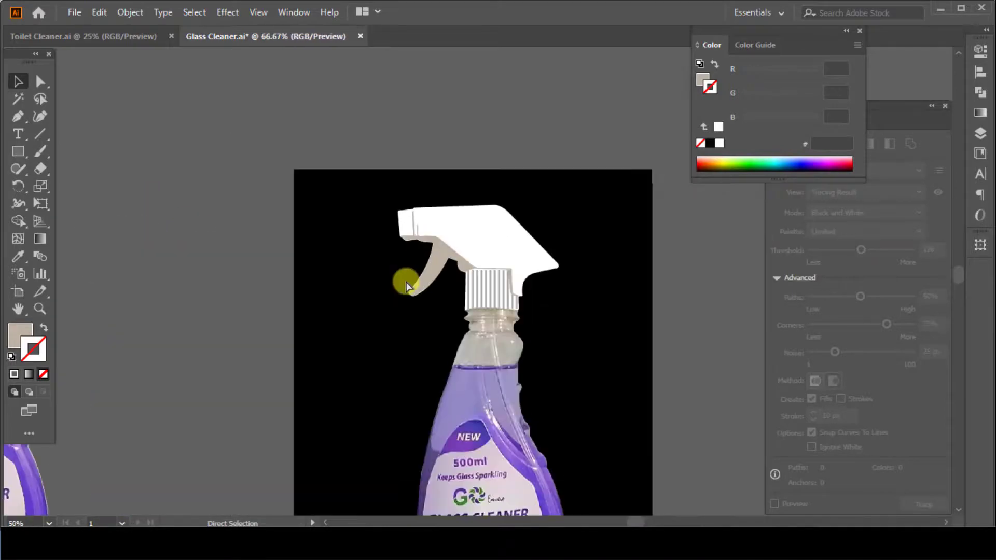
scroll(406, 285, down, 3)
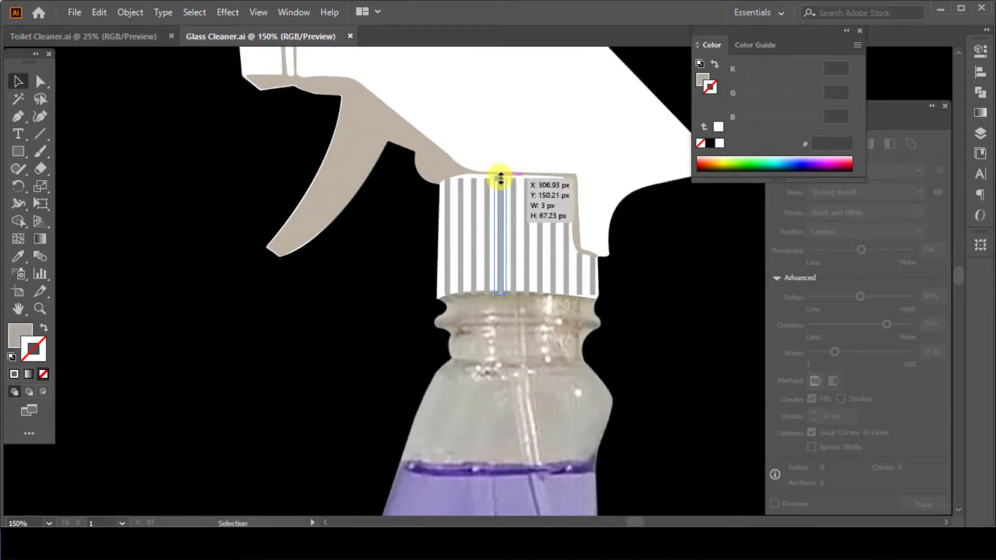
drag(501, 178, 488, 174)
click(486, 187)
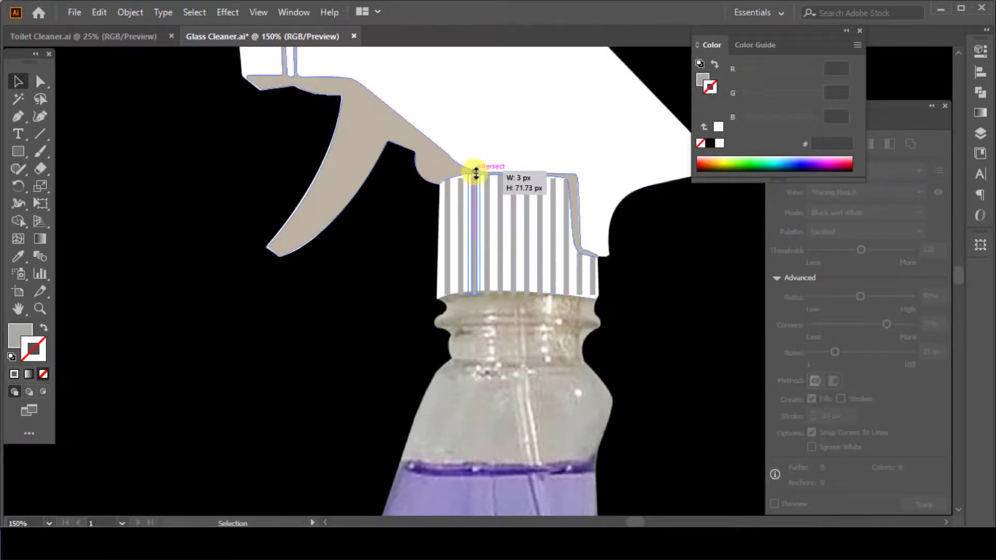
click(461, 196)
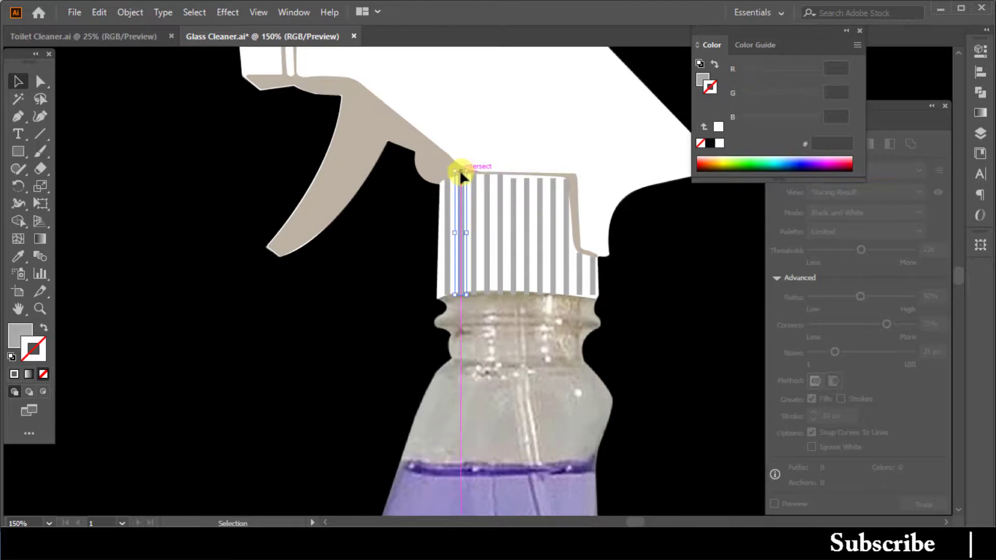
click(441, 197)
drag(449, 178, 450, 175)
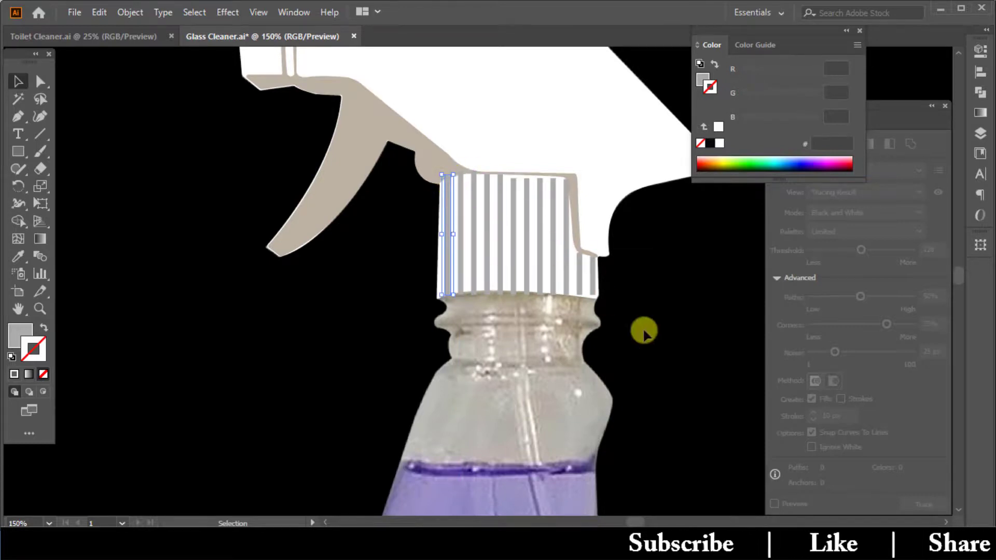
- Extend the top ends of the two short ribs up to the lower edge of the rear skirt's beige trim
click(580, 275)
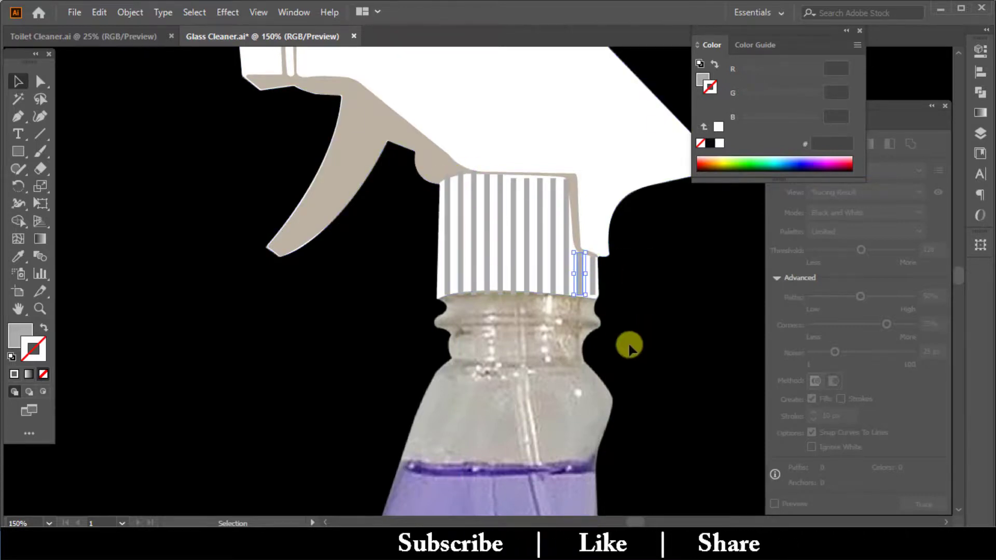
key(ctrl+=)
key(ctrl+=)
key(ctrl+=)
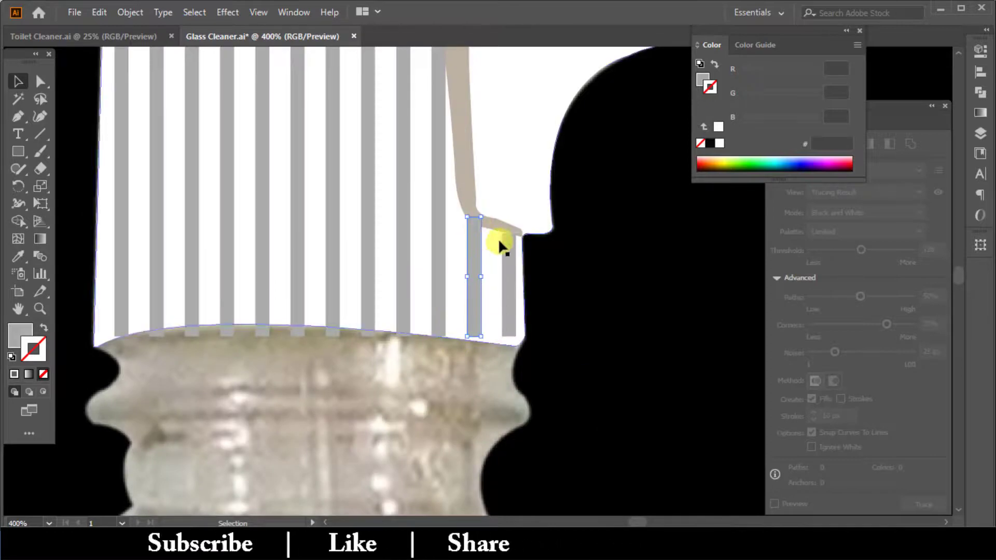
click(510, 233)
drag(512, 231, 509, 231)
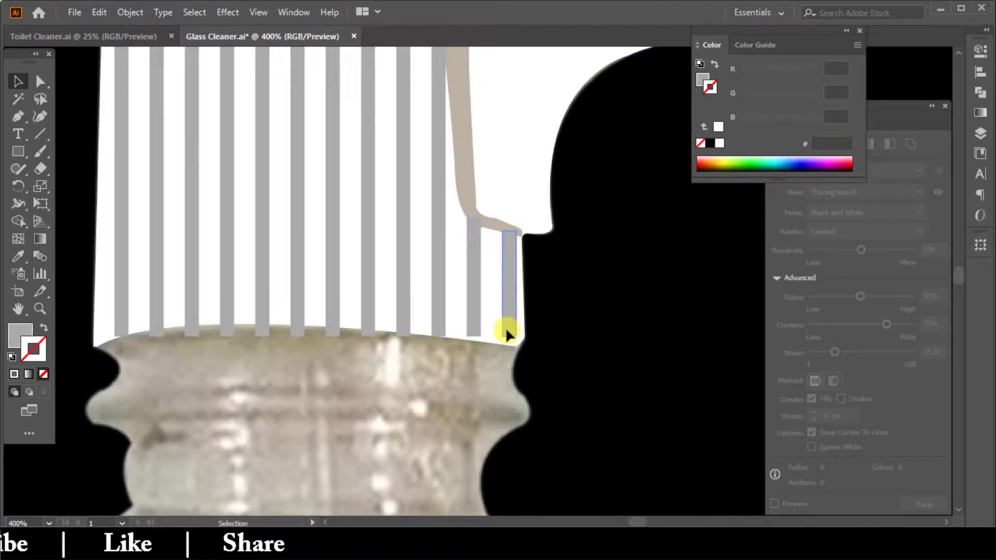
- Adjust the ribs' bottom ends one by one to follow the cap's curved lower edge, and save the document
drag(508, 336, 474, 338)
click(472, 322)
click(441, 318)
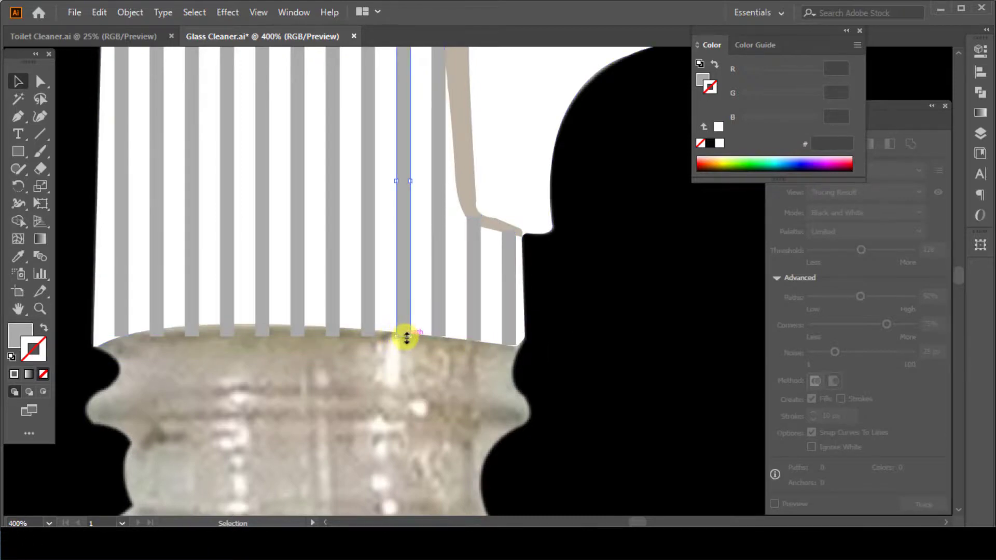
drag(407, 332, 407, 333)
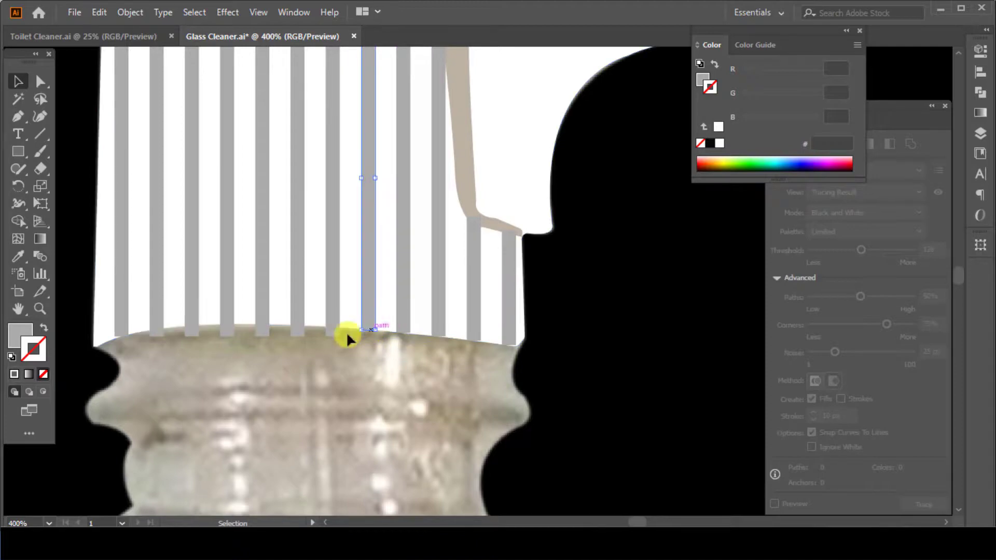
drag(330, 335, 332, 327)
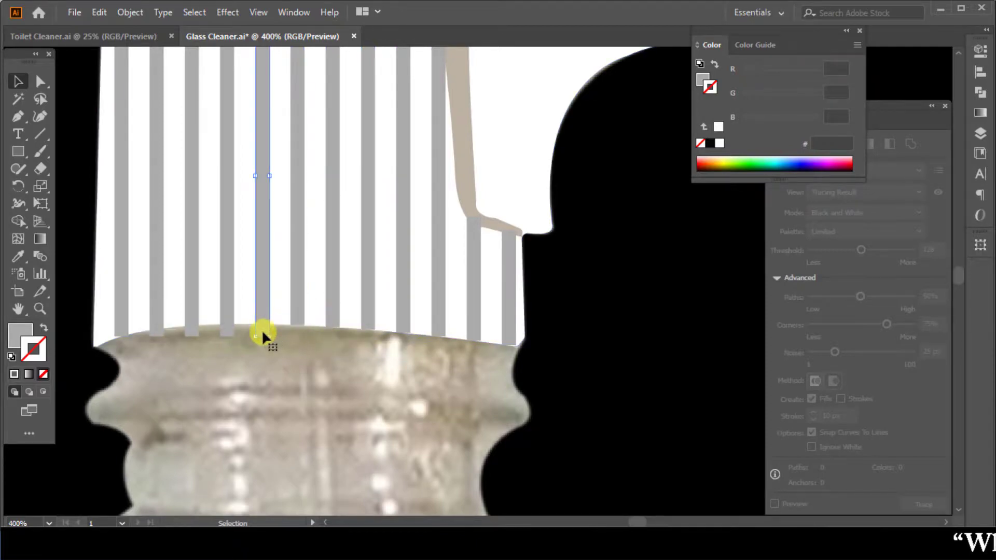
drag(262, 335, 267, 327)
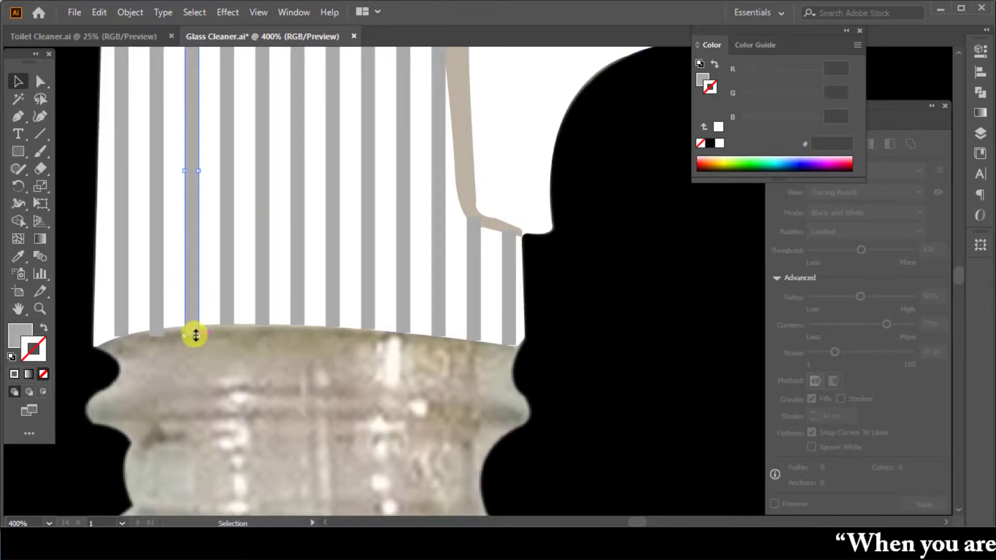
drag(196, 335, 127, 337)
click(123, 335)
scroll(93, 371, up, 1)
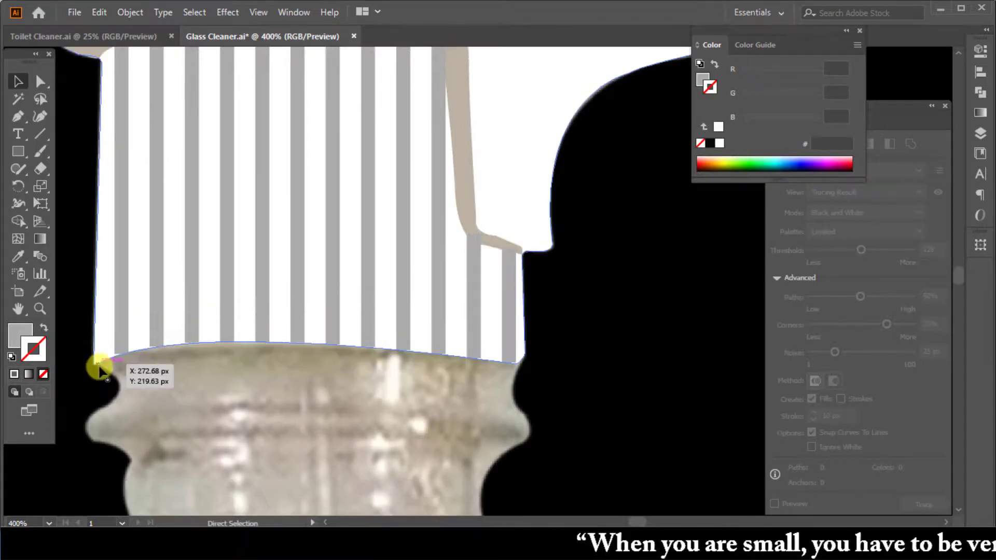
key(ctrl+minus)
key(ctrl+minus)
key(ctrl+minus)
key(ctrl+s)
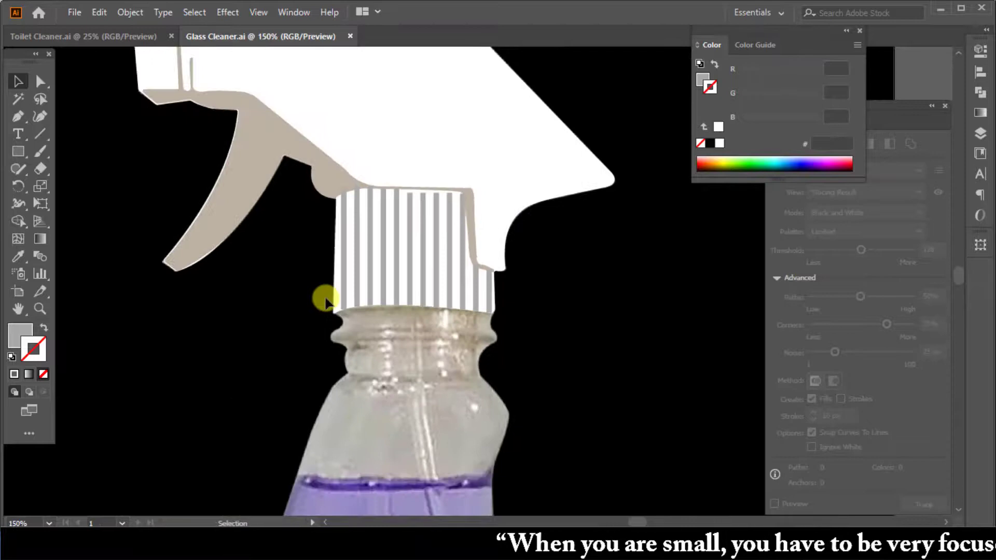
- Stretch the top ends of the remaining long ribs on the cap's right side up to the beige trim
click(412, 199)
drag(414, 193, 425, 190)
click(425, 199)
click(437, 212)
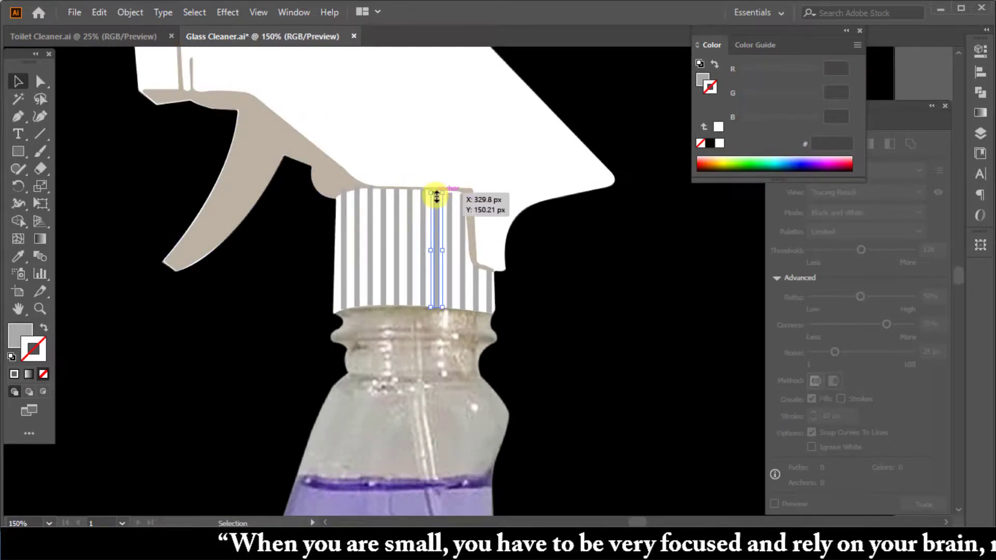
key(ctrl+plus)
key(ctrl+plus)
key(ctrl+plus)
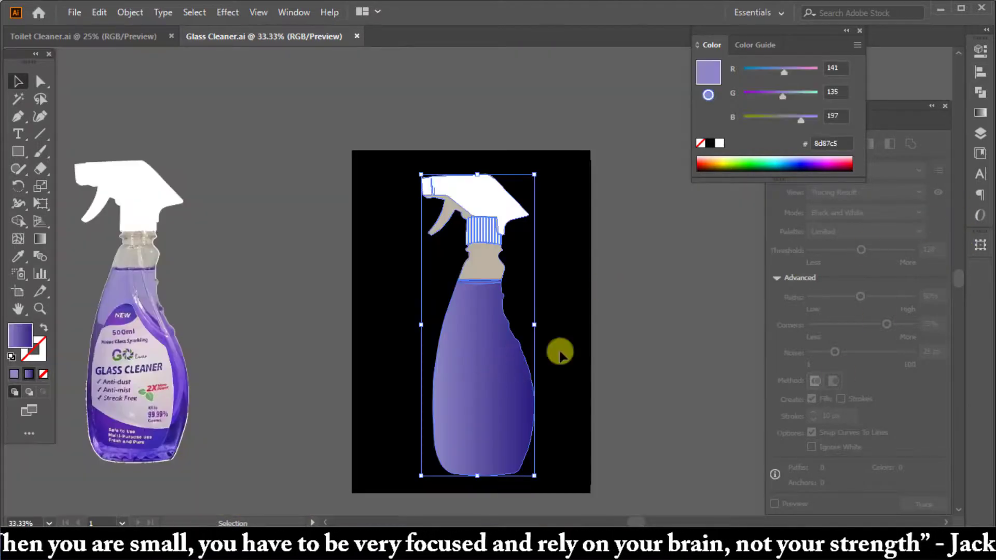
- Isolate the redrawn bottle's group and select its purple gradient body
click(560, 353)
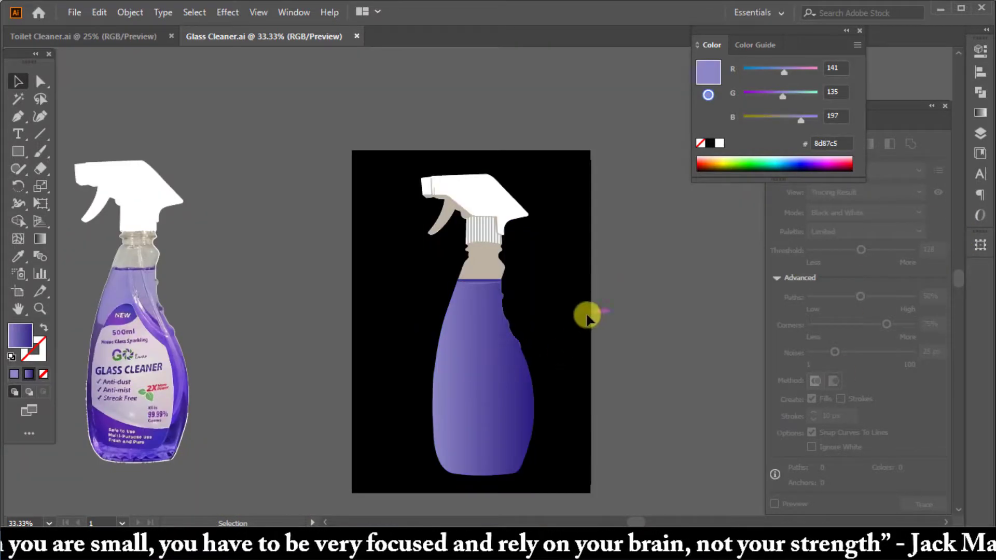
click(515, 414)
click(596, 349)
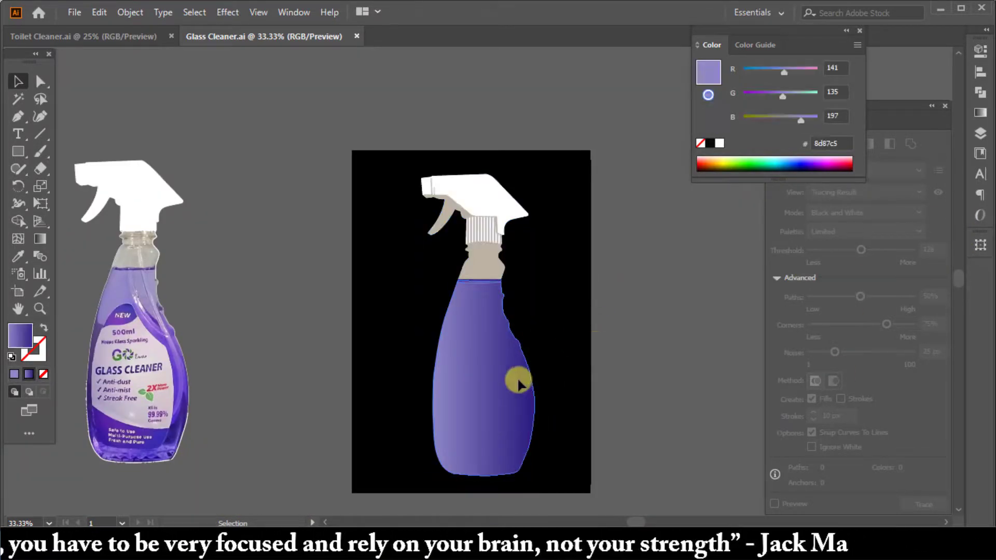
click(518, 378)
double_click(484, 355)
click(518, 359)
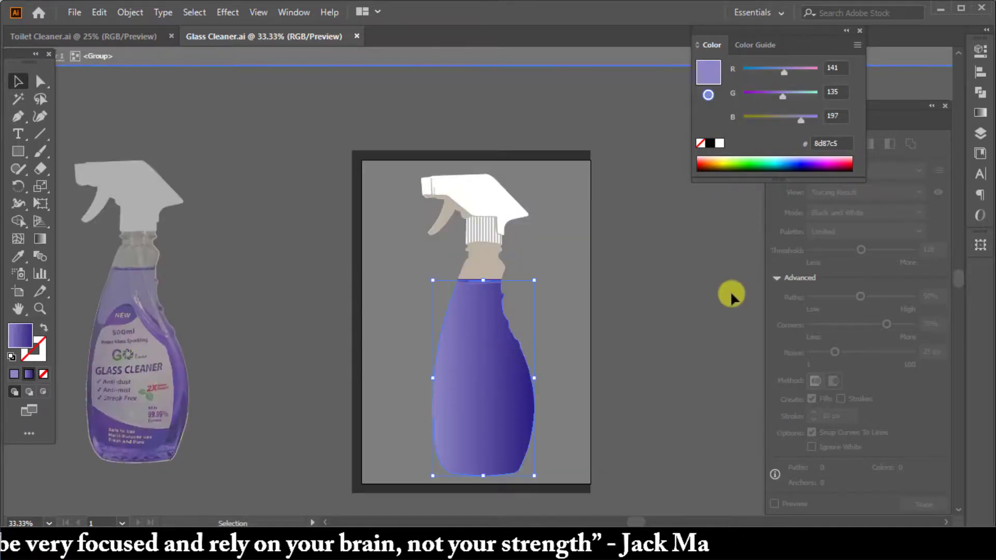
key(ctrl+plus)
key(ctrl+plus)
key(ctrl+minus)
scroll(750, 283, up, 3)
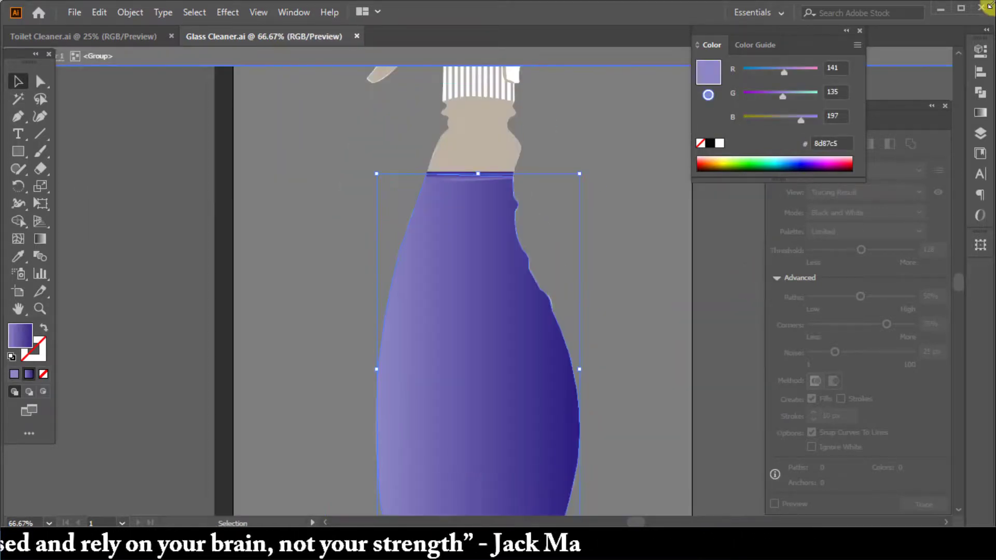
mouse_move(981, 88)
click(984, 117)
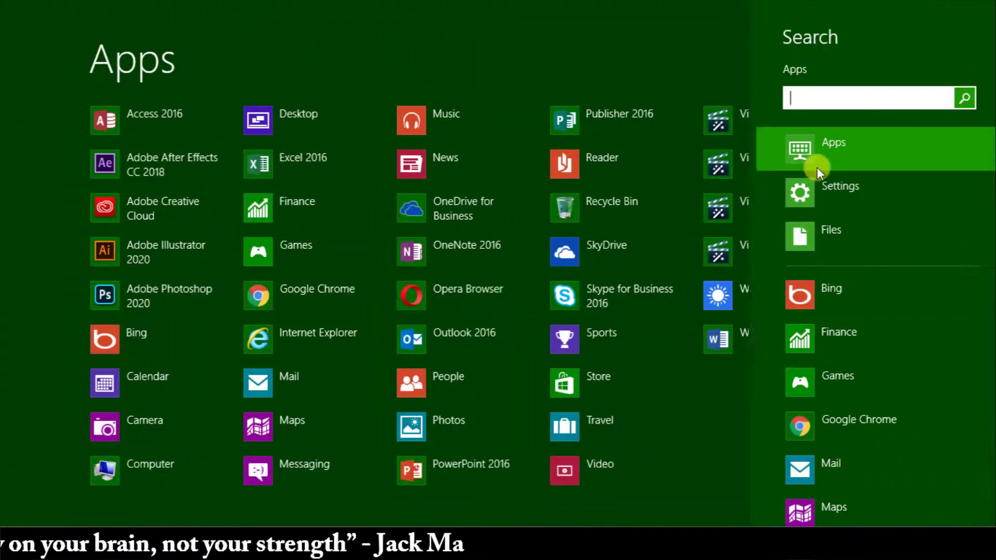
click(113, 467)
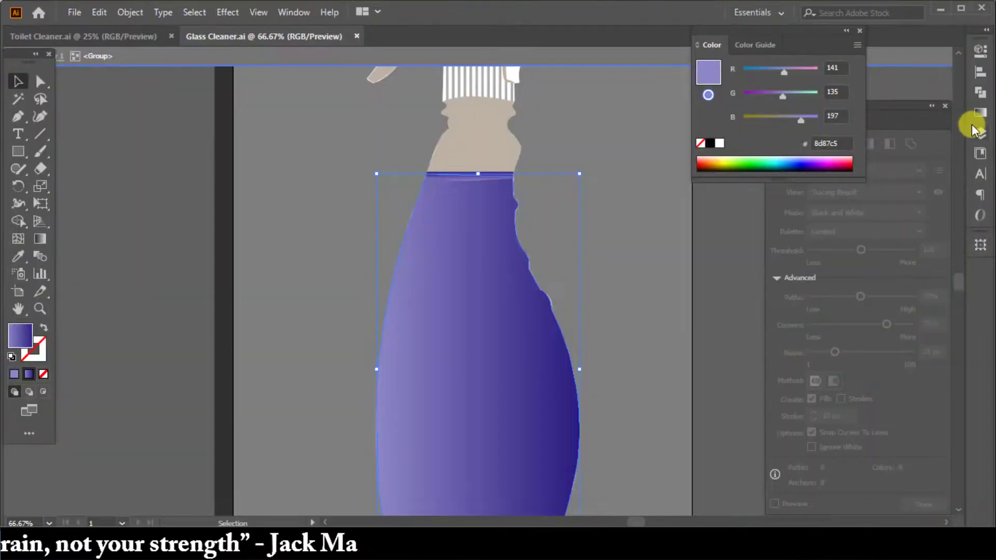
- Set the bottle body's gradient angle to 90° and leave the isolated group
click(980, 112)
click(904, 126)
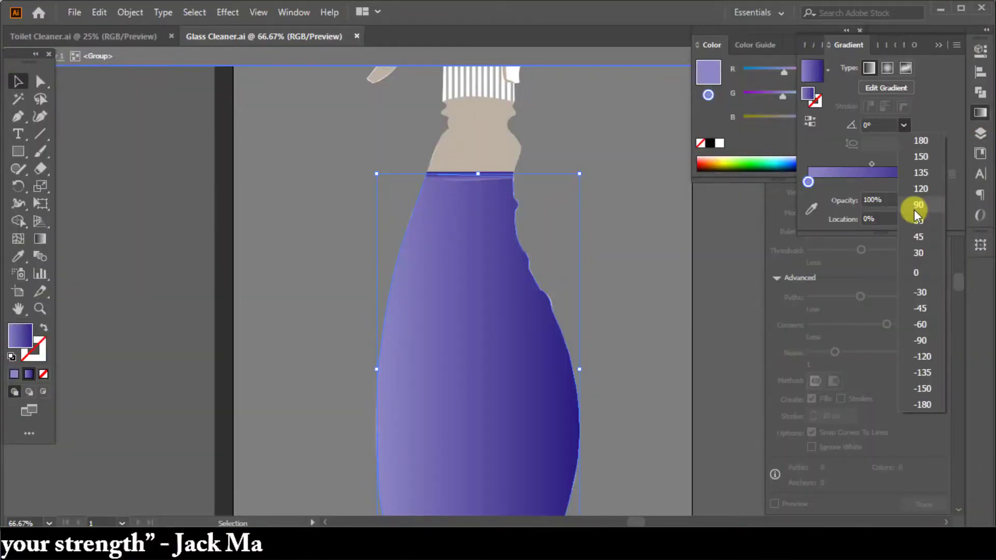
click(916, 206)
click(618, 319)
scroll(617, 318, down, 3)
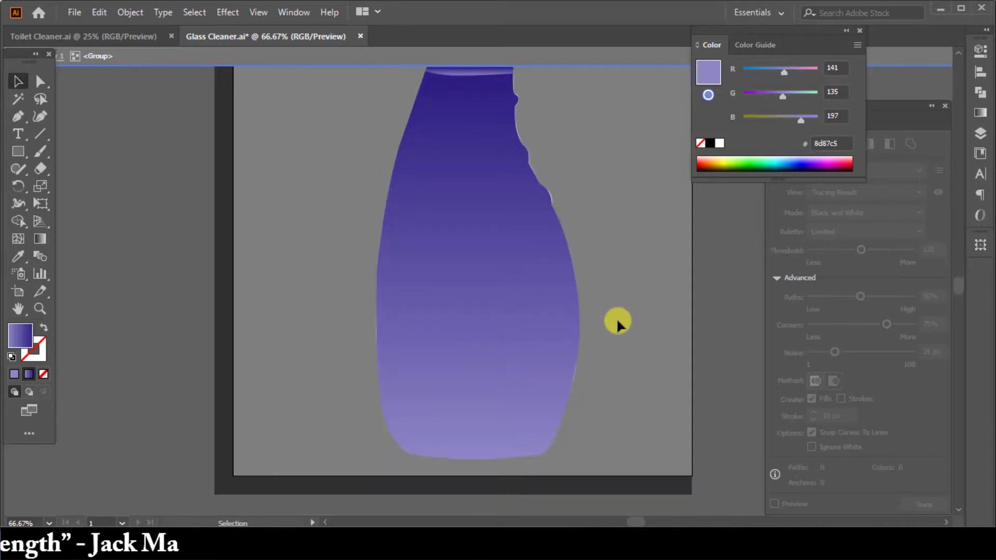
key(ctrl+minus)
key(ctrl+minus)
key(ctrl+minus)
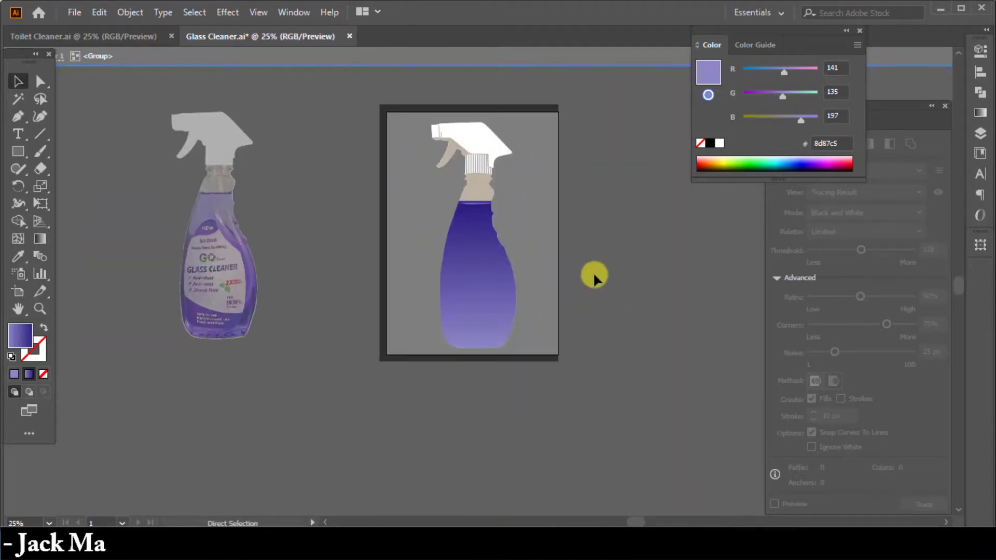
double_click(541, 311)
scroll(521, 312, up, 2)
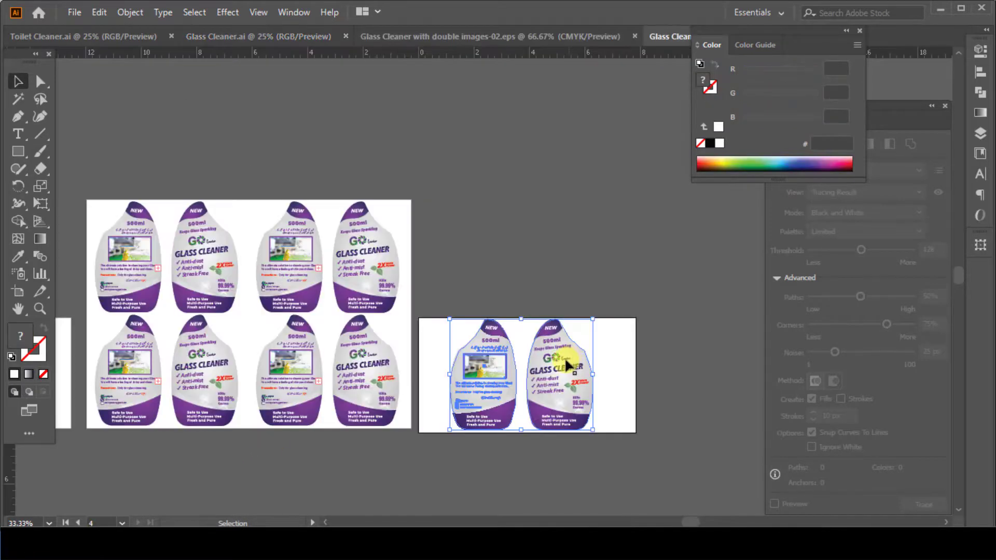
- Bring the front and back label pair from the label sheet document into Glass Cleaner.ai below the artboard and ungroup it
drag(567, 362, 495, 120)
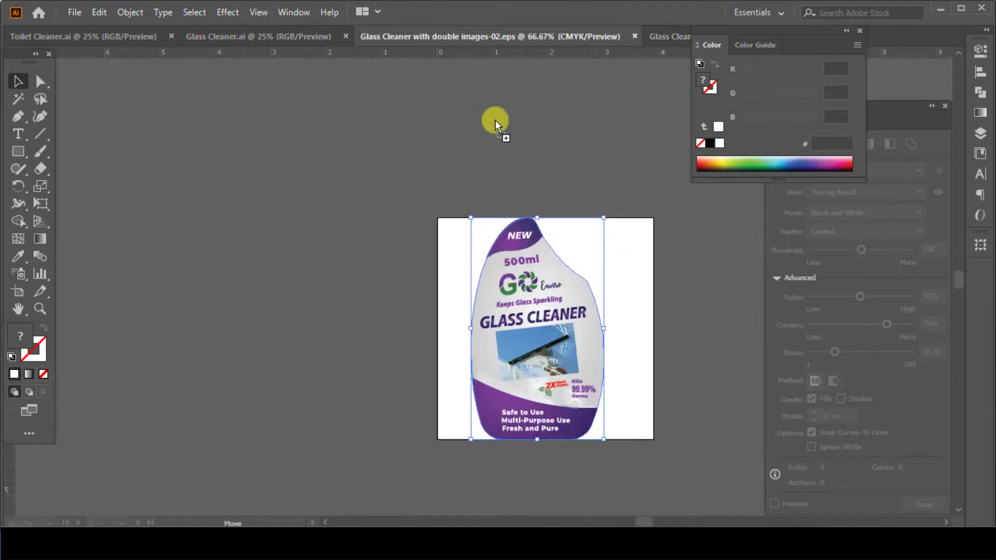
drag(291, 32, 536, 242)
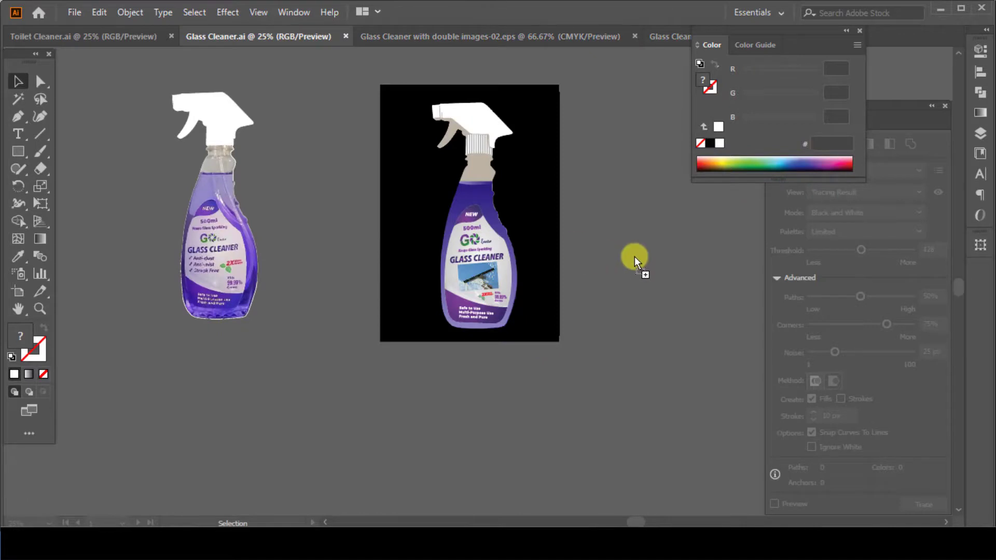
drag(634, 256, 618, 391)
right_click(664, 373)
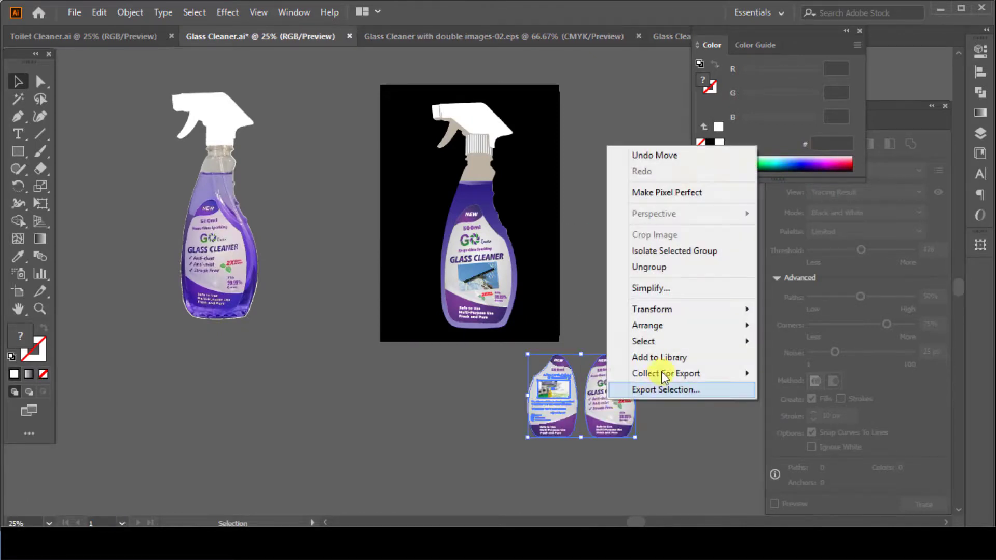
click(681, 268)
- Isolate the bottle's group, move the old label with the squeegee photo off the bottle, and leave the group
click(456, 266)
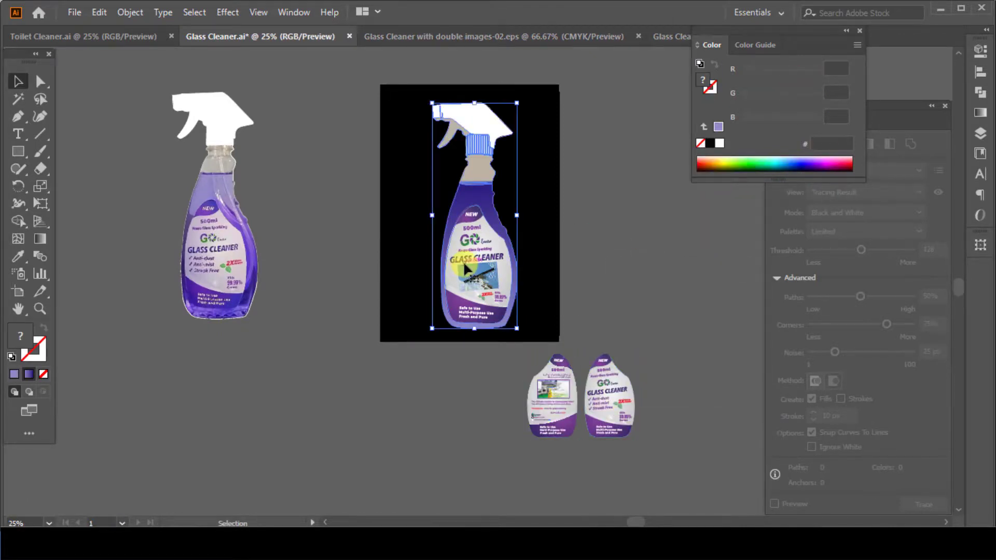
double_click(463, 260)
drag(465, 259, 303, 382)
double_click(657, 297)
- Copy the front label with the Anti-dust, Anti-mist and Streak Free list and paste it inside the bottle's isolated group
click(621, 400)
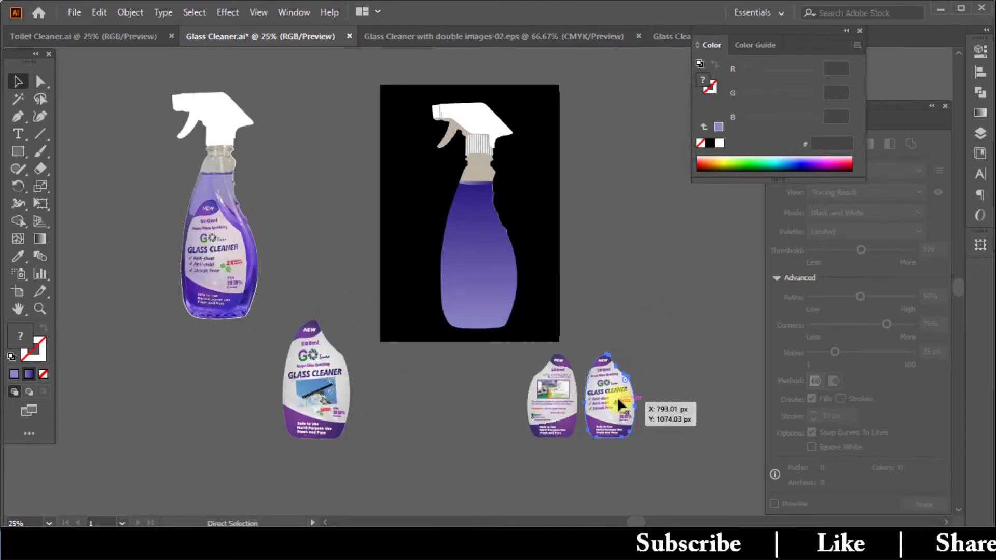
click(483, 251)
double_click(483, 251)
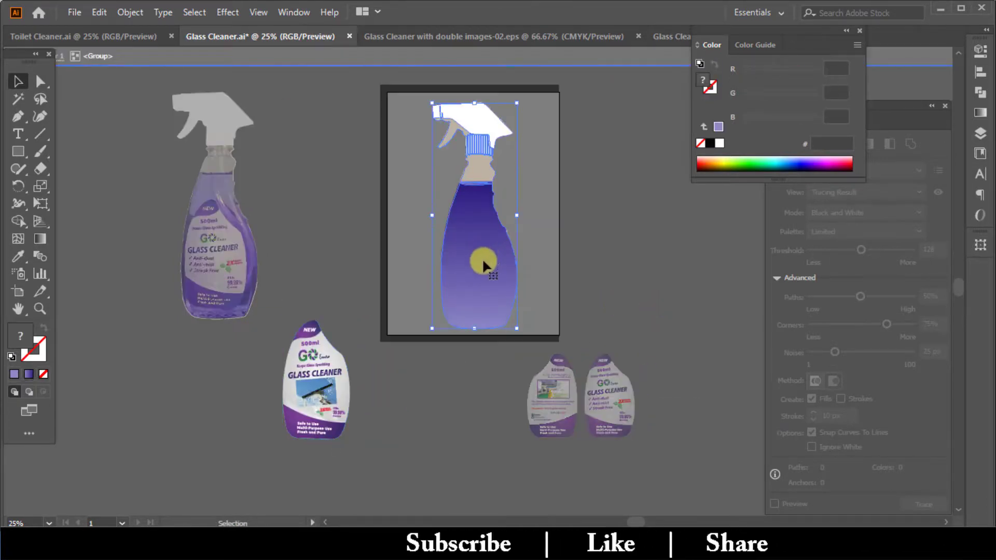
click(623, 277)
key(ctrl+f)
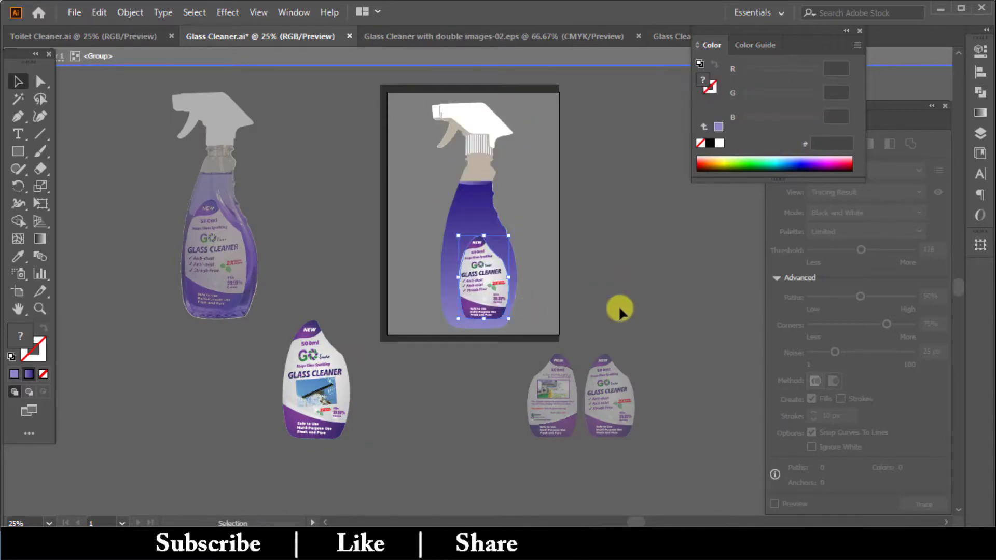
- Enlarge the pasted front label proportionally until it nearly fills the width of the bottle body
key(ctrl+equal)
key(ctrl+equal)
key(ctrl+equal)
key(ctrl+equal)
key(ctrl+equal)
key(ctrl+minus)
key(ctrl+minus)
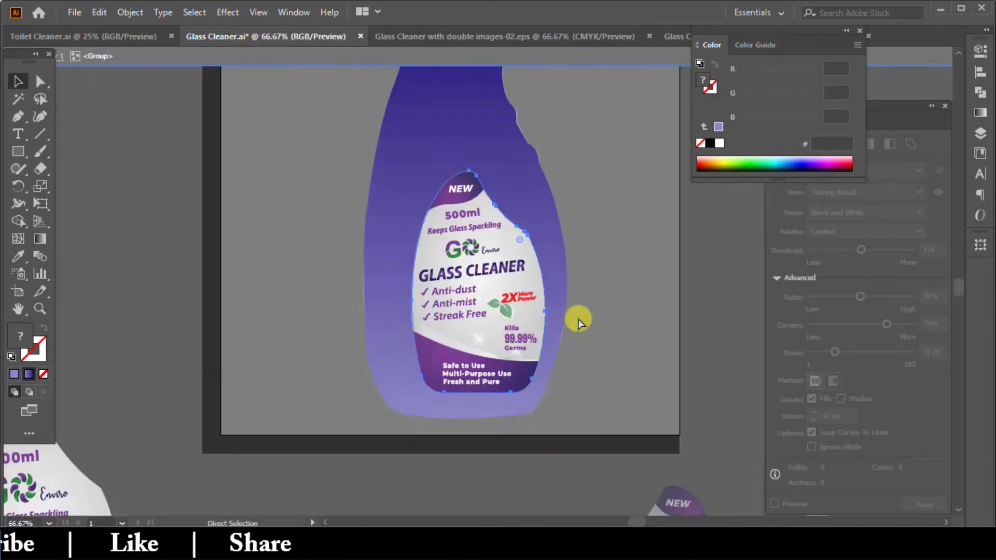
key(ctrl+minus)
key(v)
drag(425, 194, 397, 139)
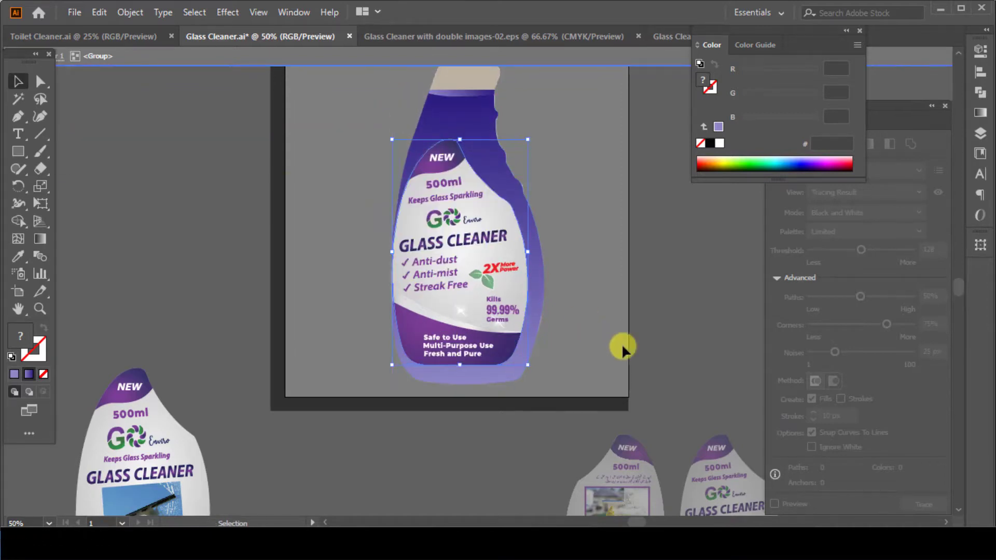
- Nudge the label down towards the bottle's base and stretch its upper edge upward to fit the body's shape
key(shift+Down)
key(shift+Down)
key(shift+Down)
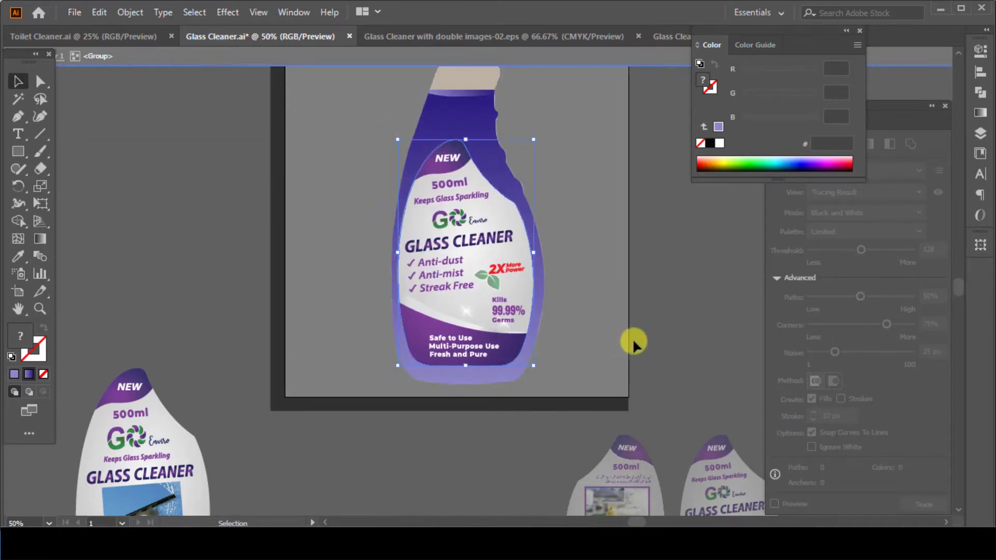
key(Down)
key(Down)
key(Down)
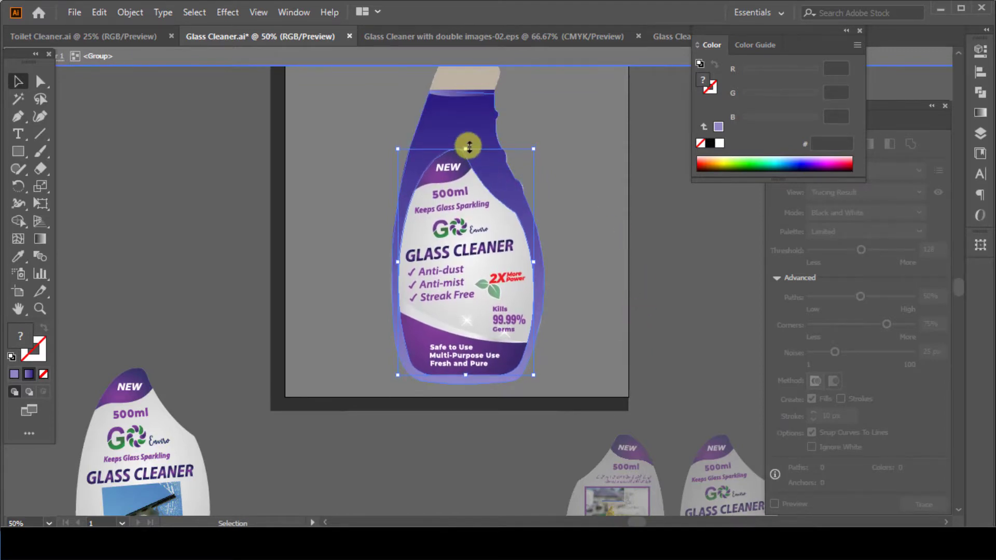
drag(467, 138, 465, 135)
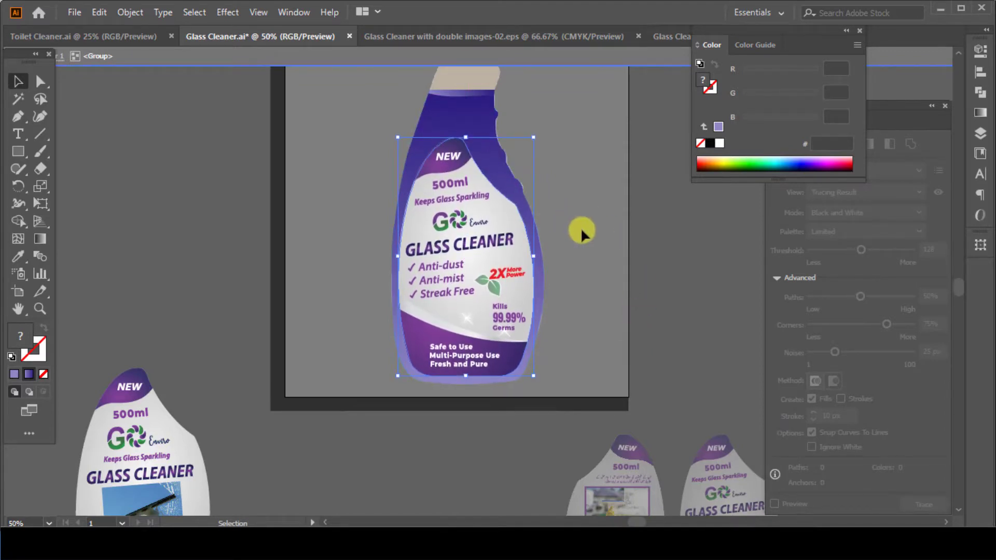
key(Up)
click(607, 287)
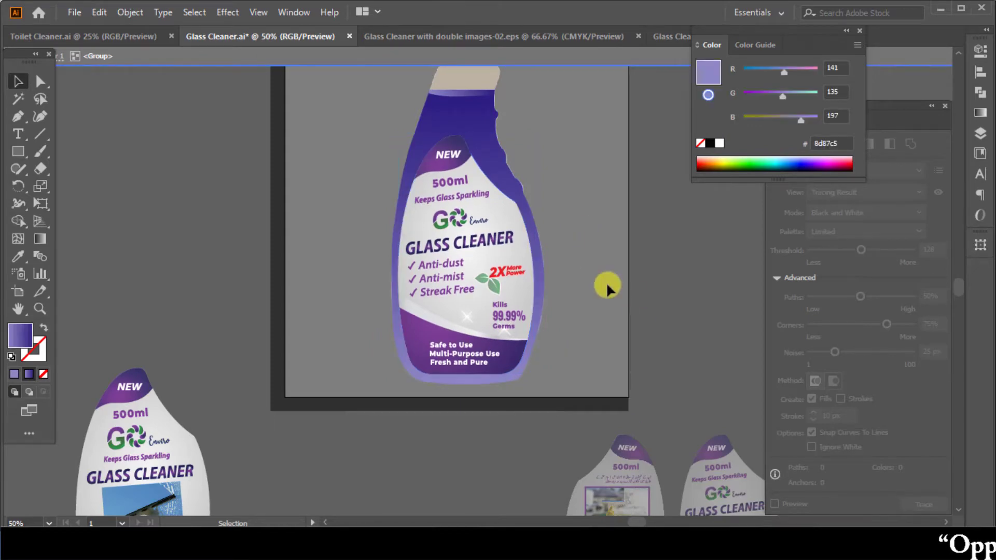
- Delete the old squeegee label beside the bottle, slightly adjust the new label's width from its left edge, and leave the isolated group
click(179, 453)
key(Delete)
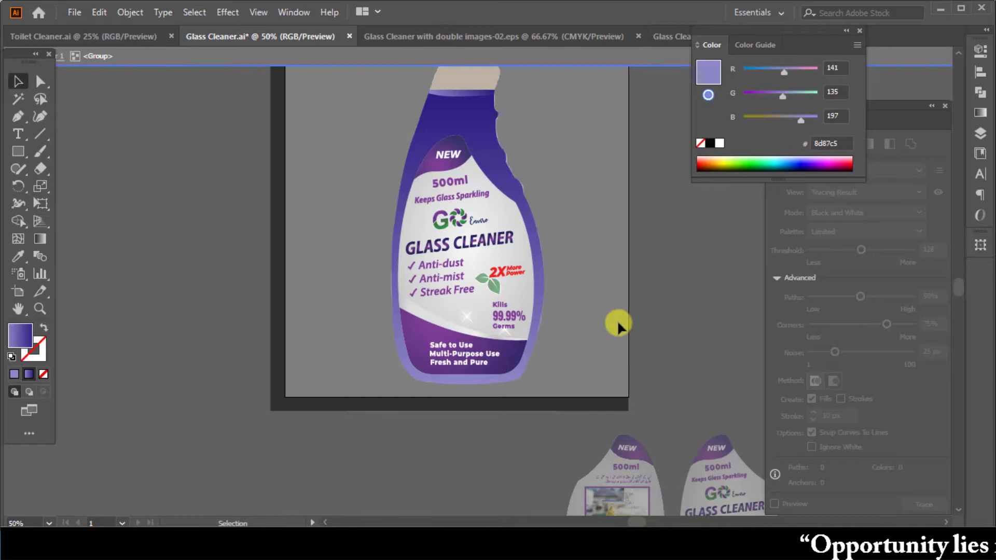
click(482, 270)
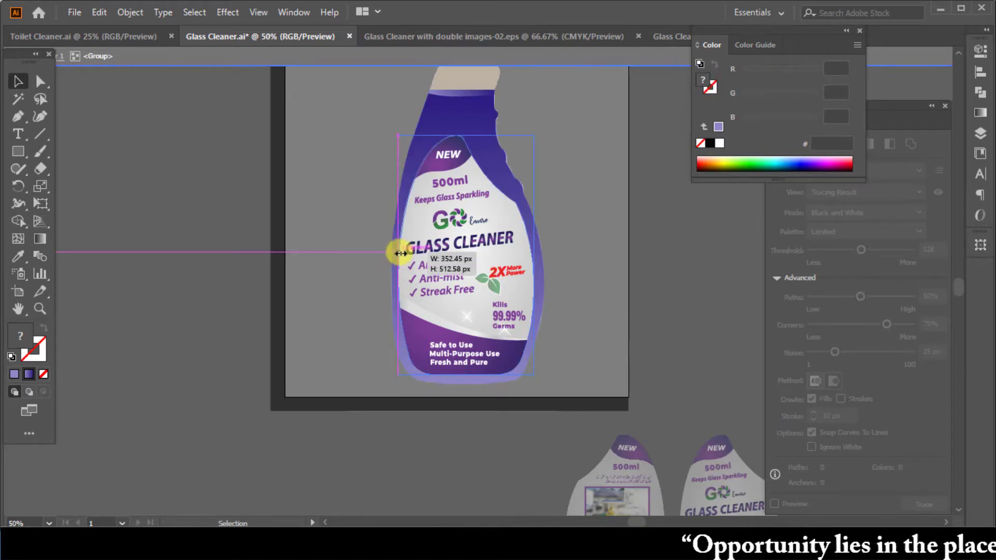
click(603, 290)
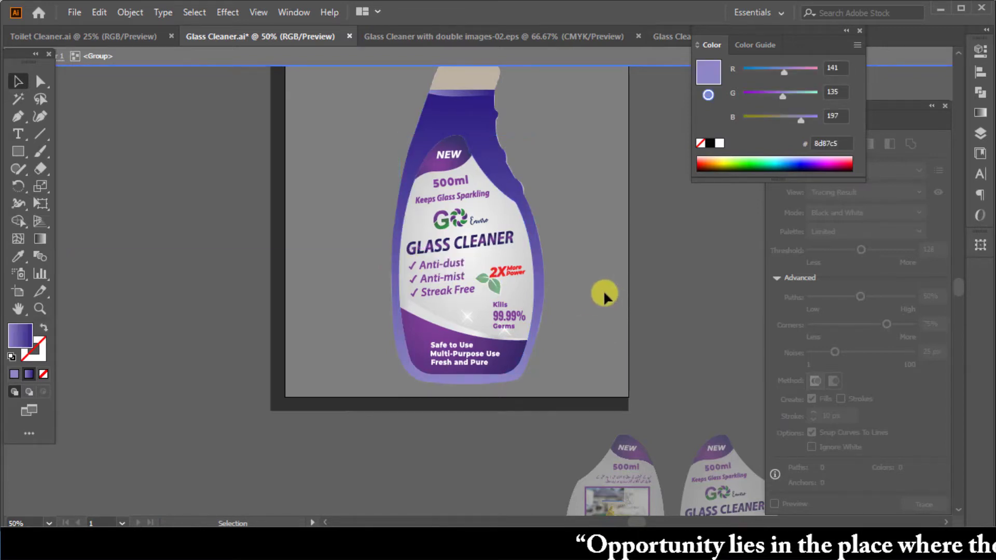
double_click(603, 291)
- Delete the spare front and back labels below the artboard and save the document
key(ctrl+minus)
key(ctrl+minus)
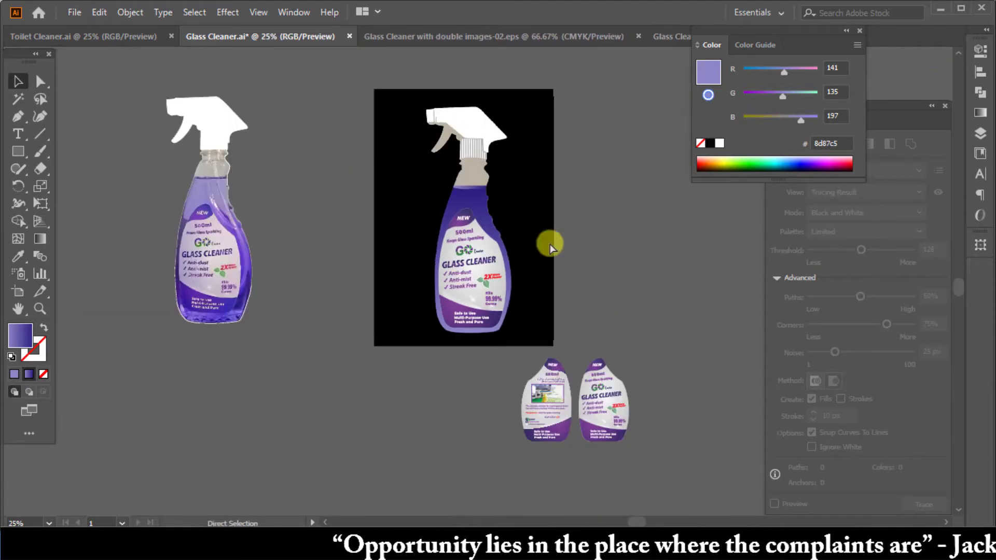
drag(701, 488, 618, 394)
key(Delete)
scroll(524, 345, up, 1)
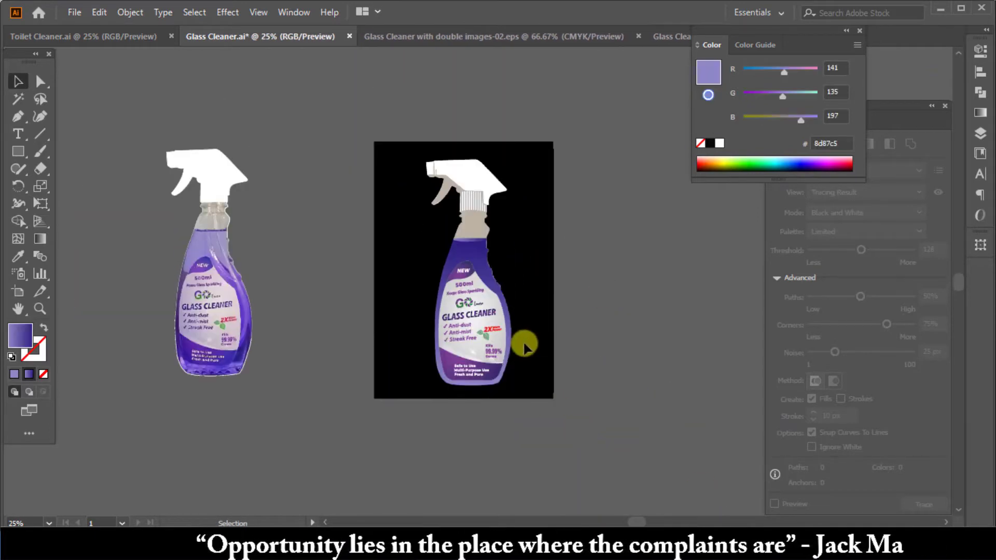
key(ctrl+plus)
scroll(525, 344, up, 1)
key(ctrl+s)
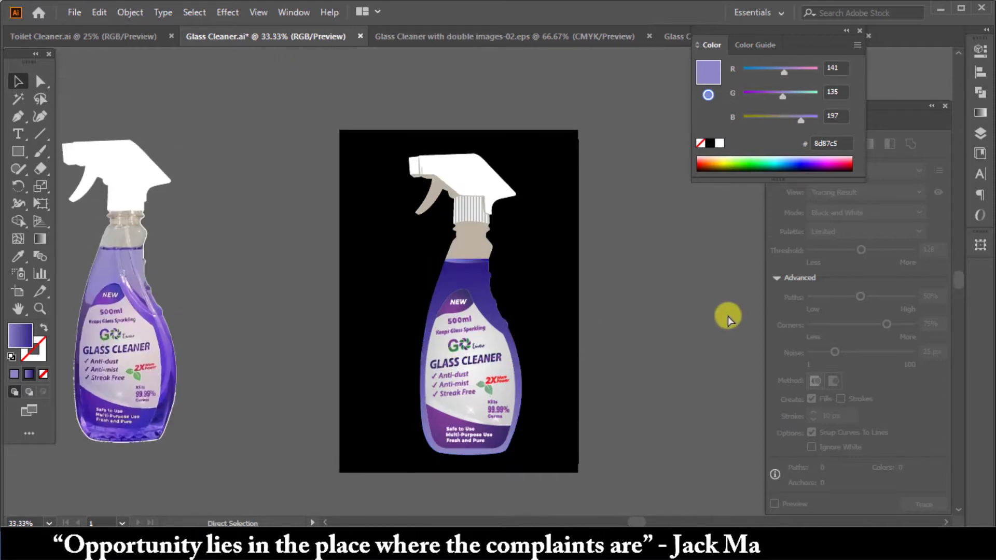
- Close Glass Cleaner with double images-02.eps and the other glass cleaner label document, returning to Glass Cleaner.ai
click(493, 327)
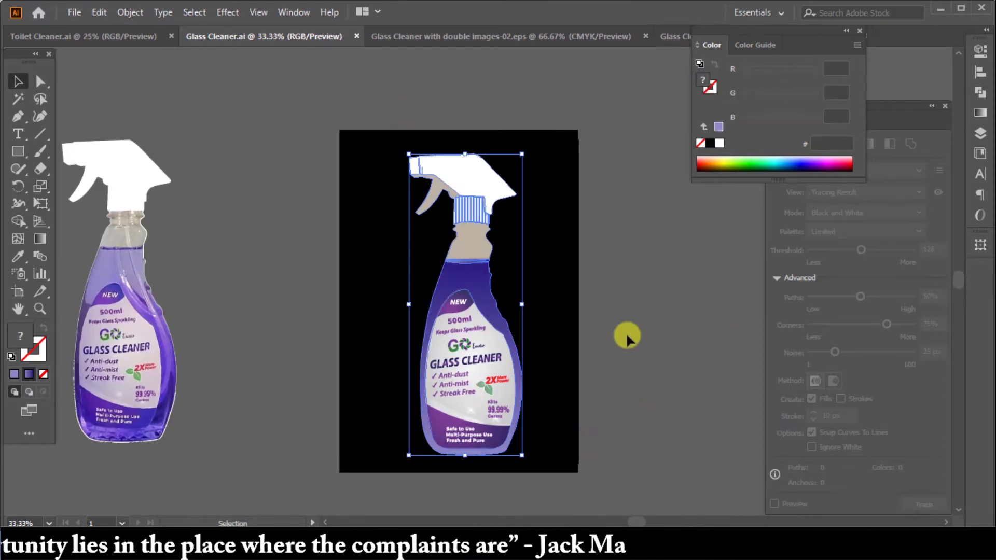
click(416, 229)
click(493, 37)
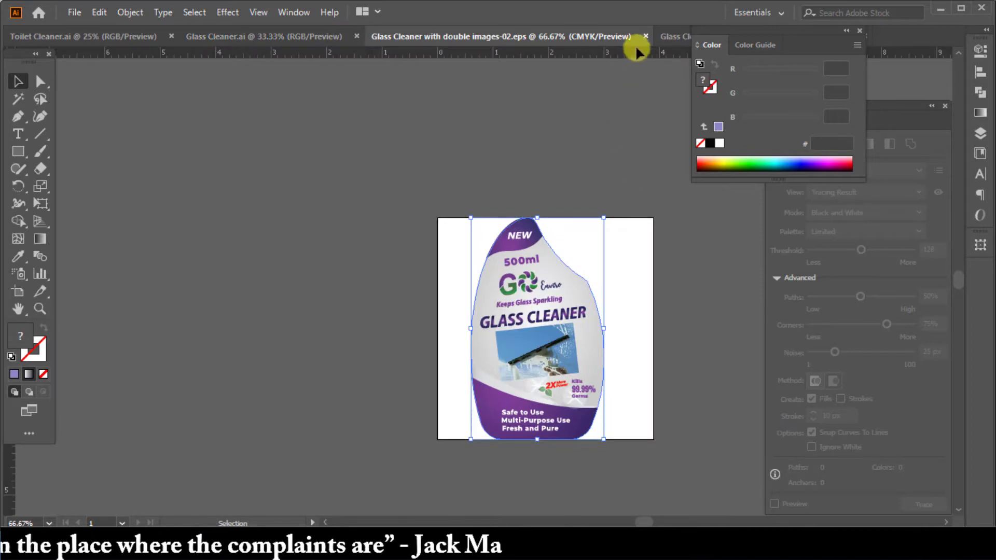
click(646, 37)
click(530, 38)
click(576, 35)
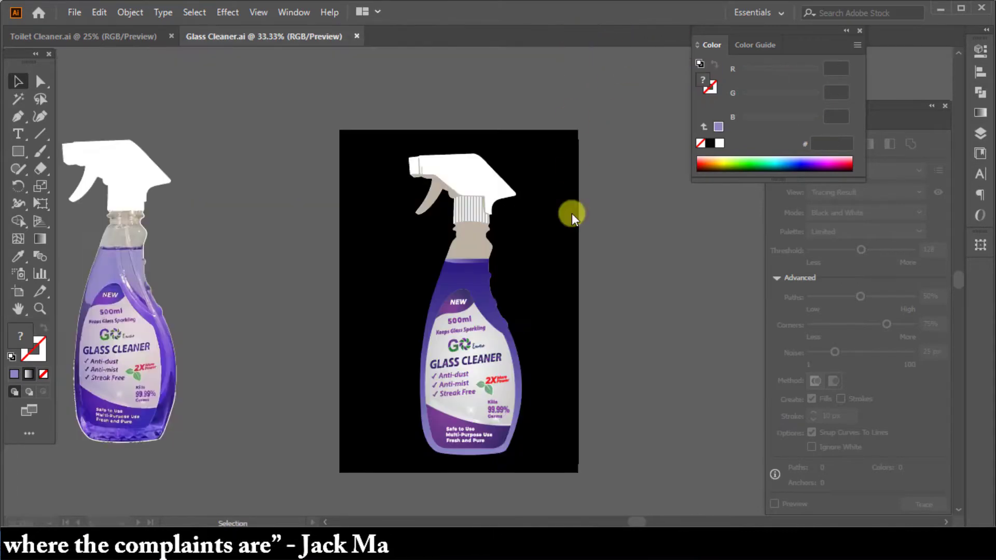
- Export all artboards as a JPEG named Glass Cleaner to the Digital Bottles folder, with Use Artboards enabled
scroll(319, 197, up, 2)
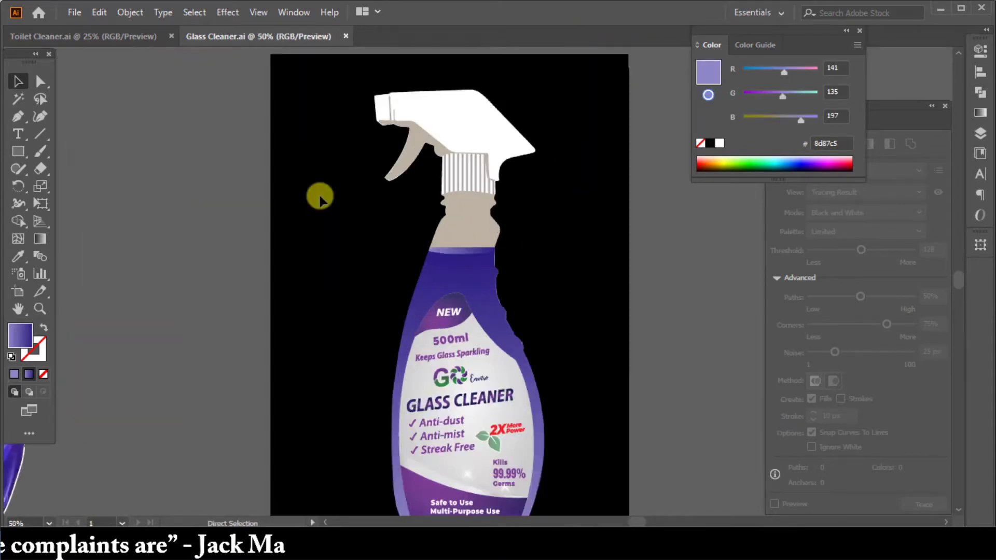
scroll(319, 197, down, 2)
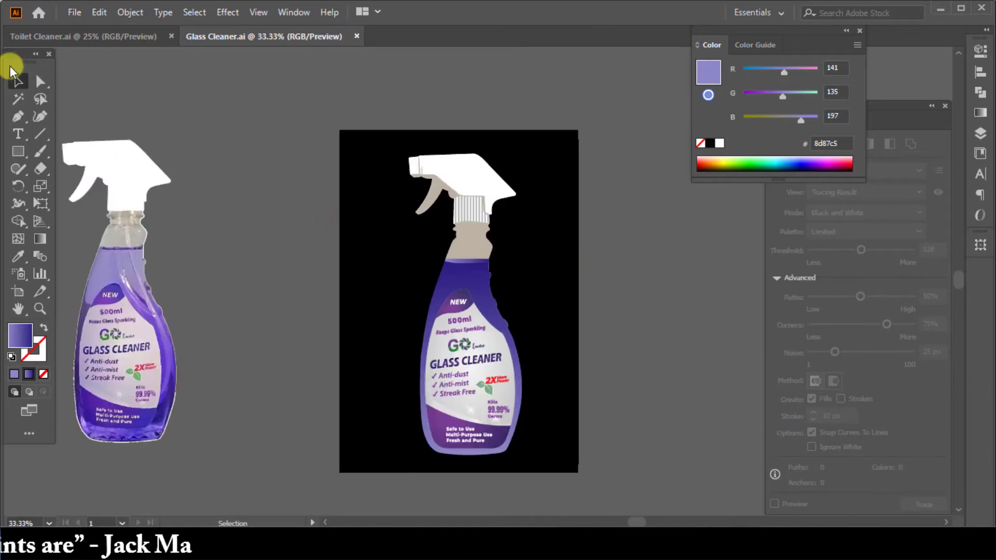
click(76, 11)
mouse_move(262, 276)
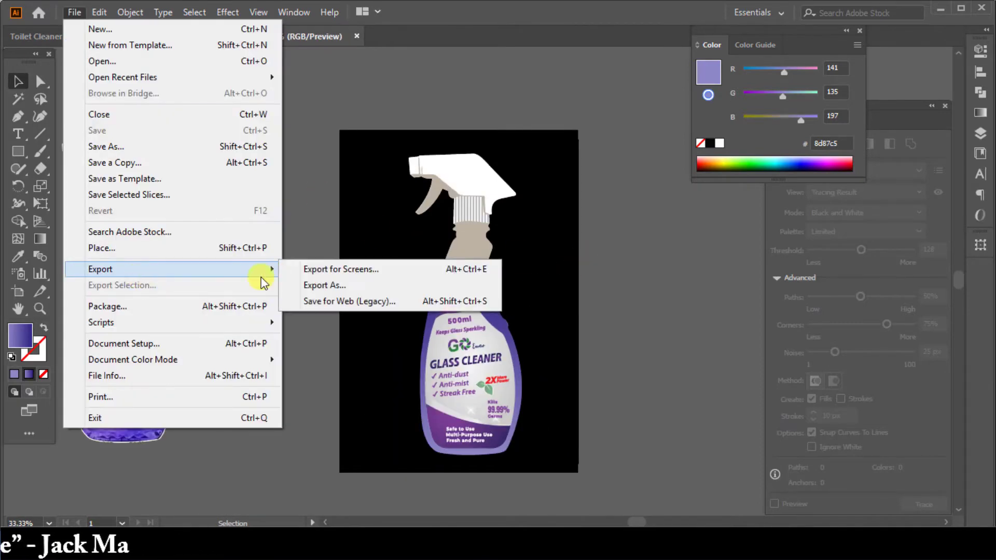
click(306, 284)
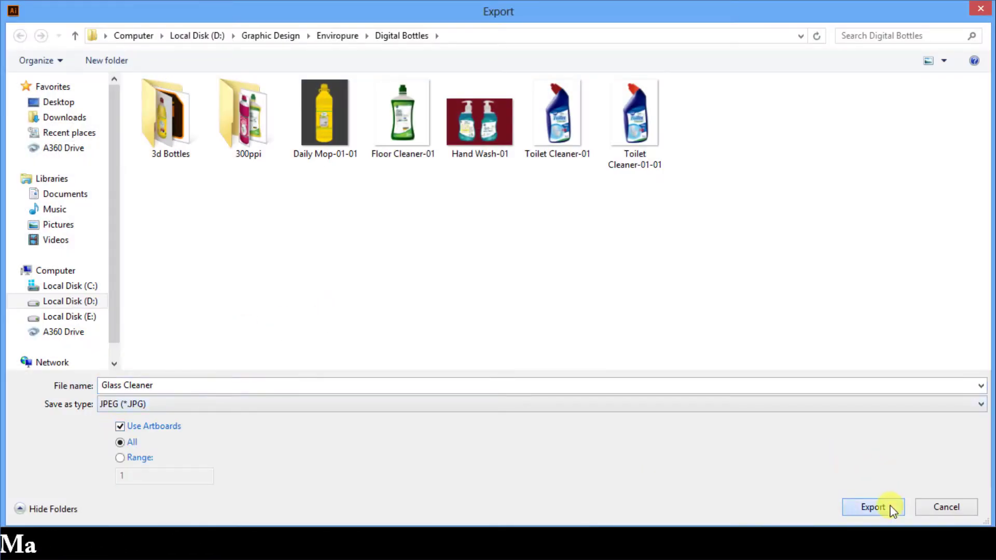
click(891, 507)
click(562, 471)
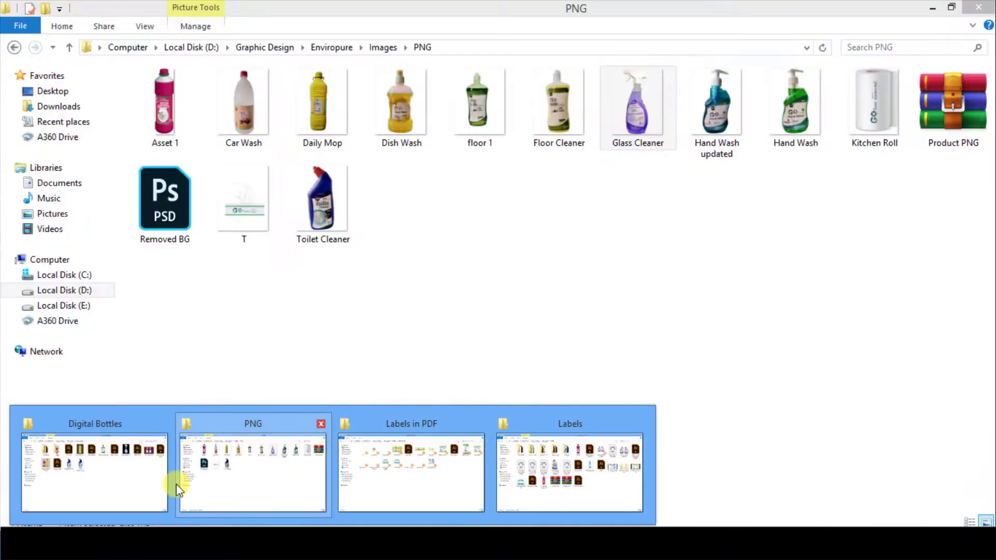
- Switch to the Digital Bottles folder in File Explorer and open the exported Glass Cleaner-01 image for viewing
click(89, 456)
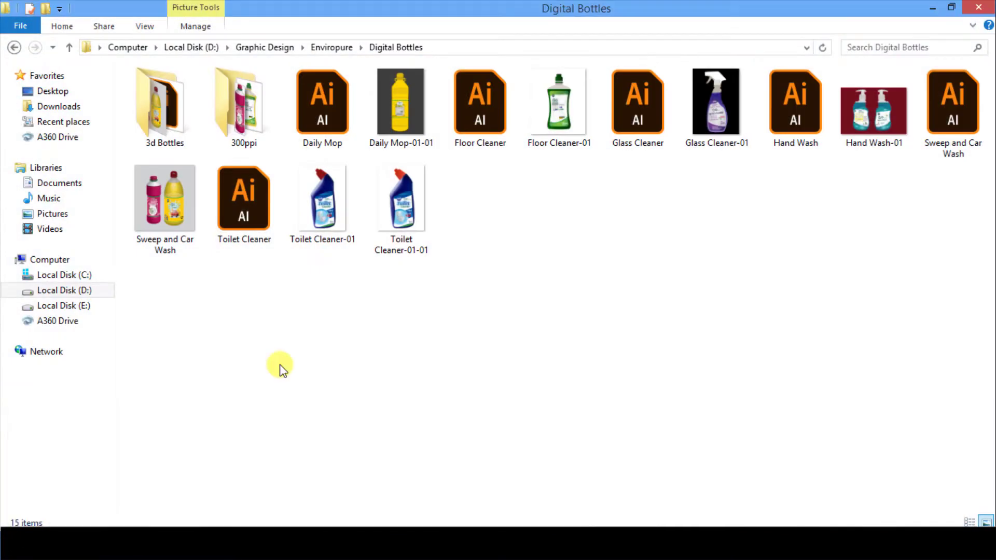
double_click(733, 120)
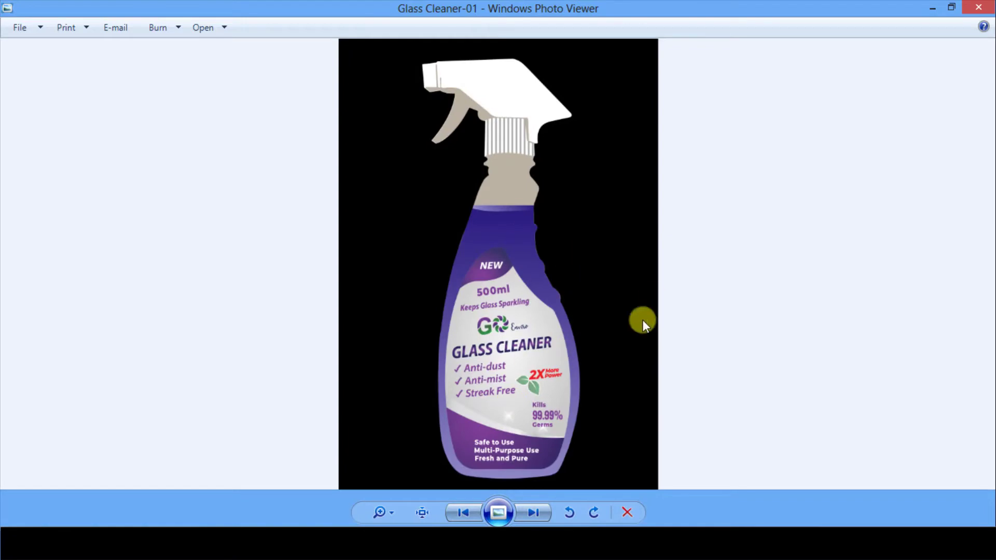